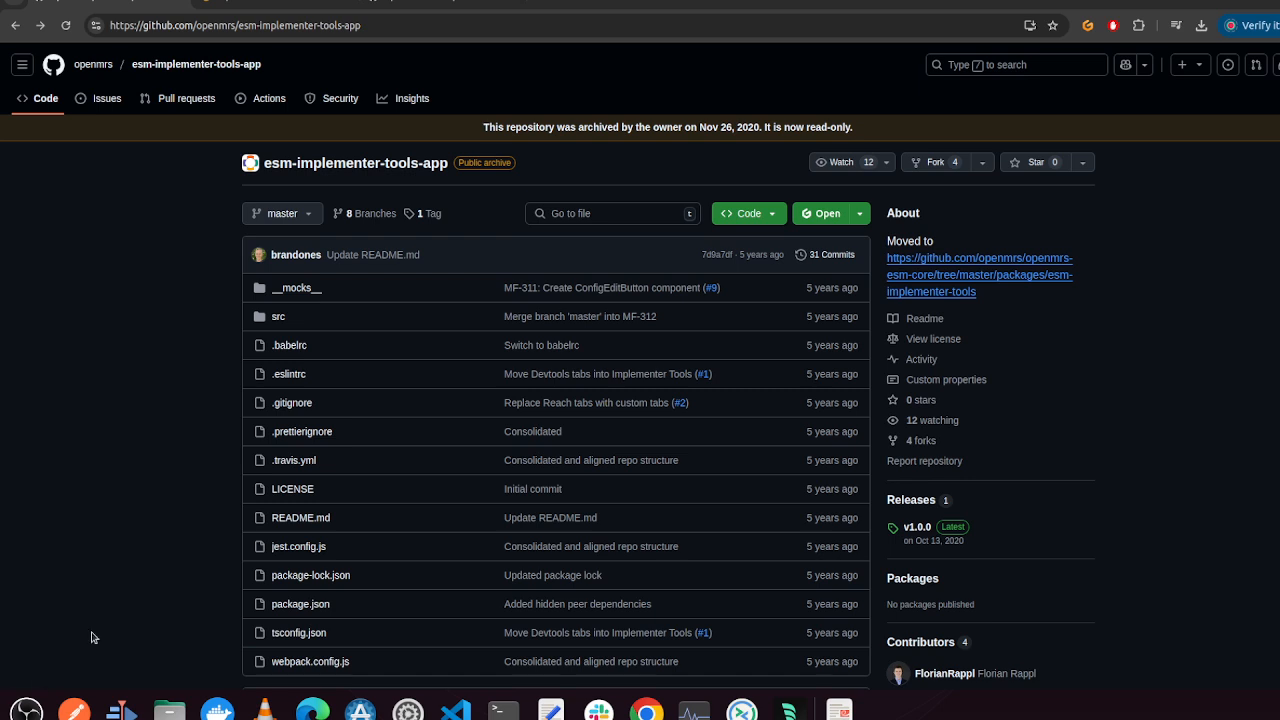
Switch to the OpenMRS patient chart tab and close and reopen the implementer tools panel
click(280, 4)
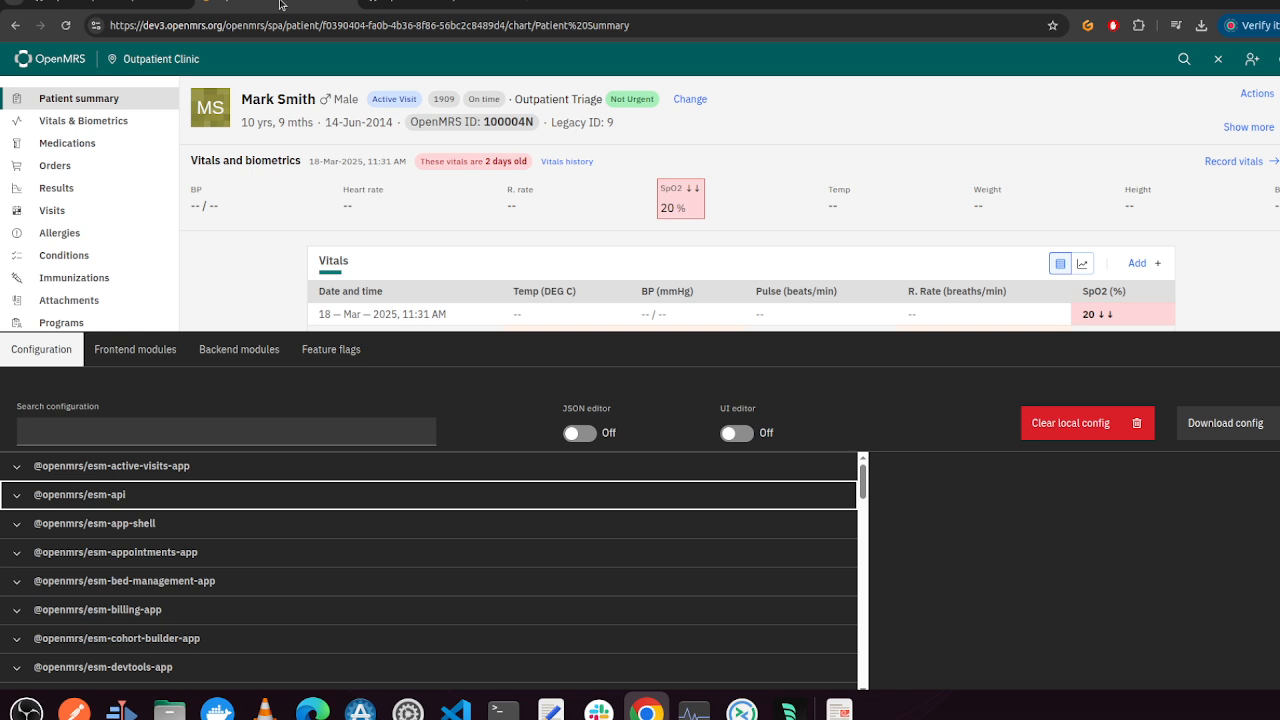
click(1270, 349)
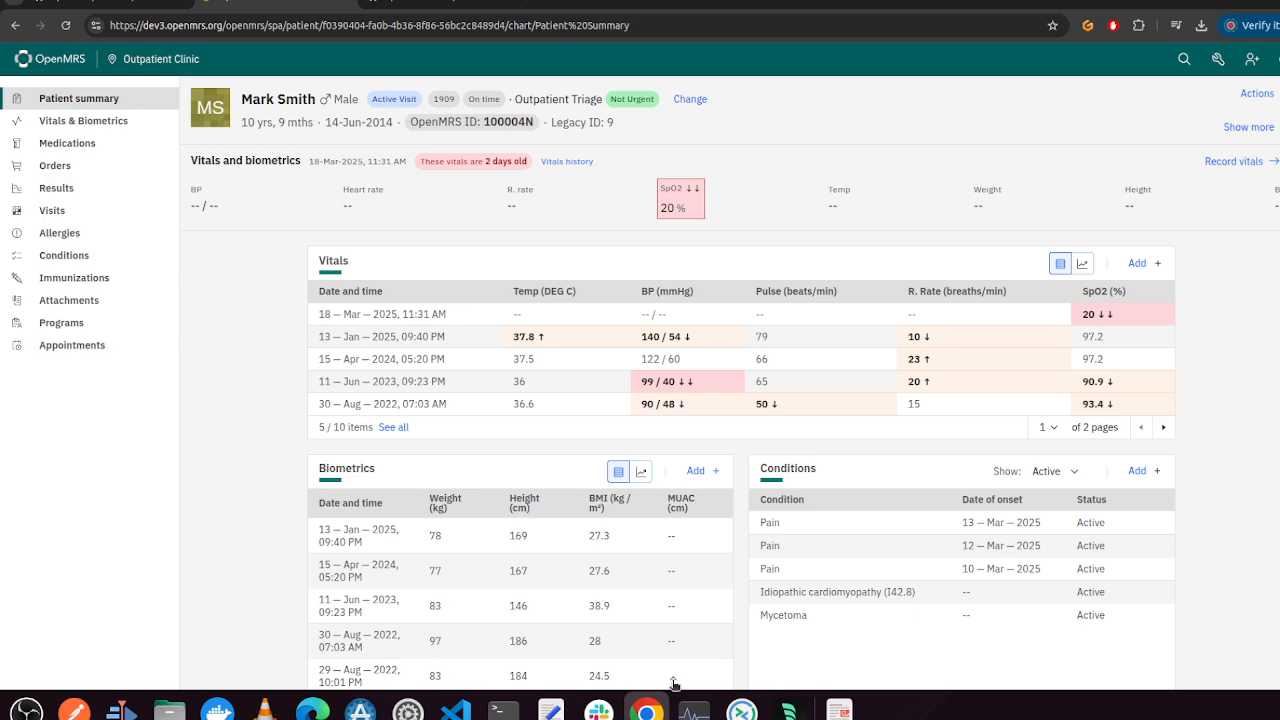
click(674, 684)
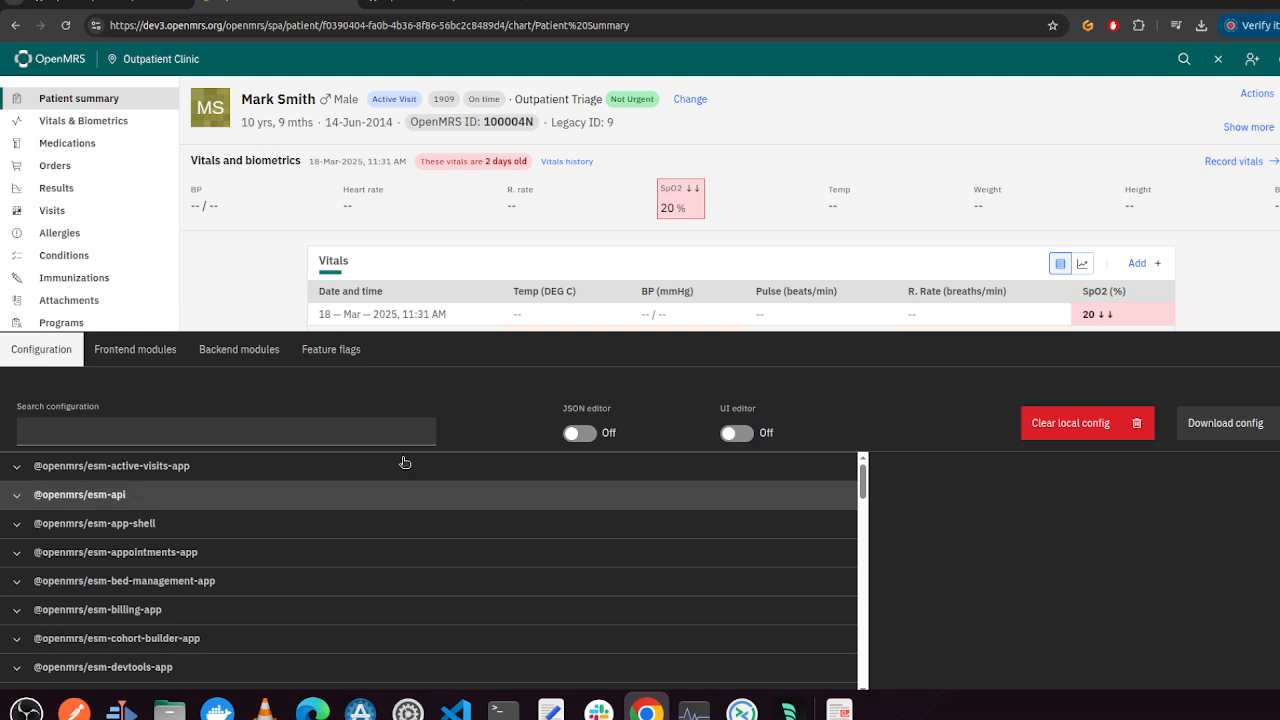
Browse the implementer tools tabs: Frontend modules, Backend modules, Feature flags, and back to Configuration
click(135, 352)
click(275, 354)
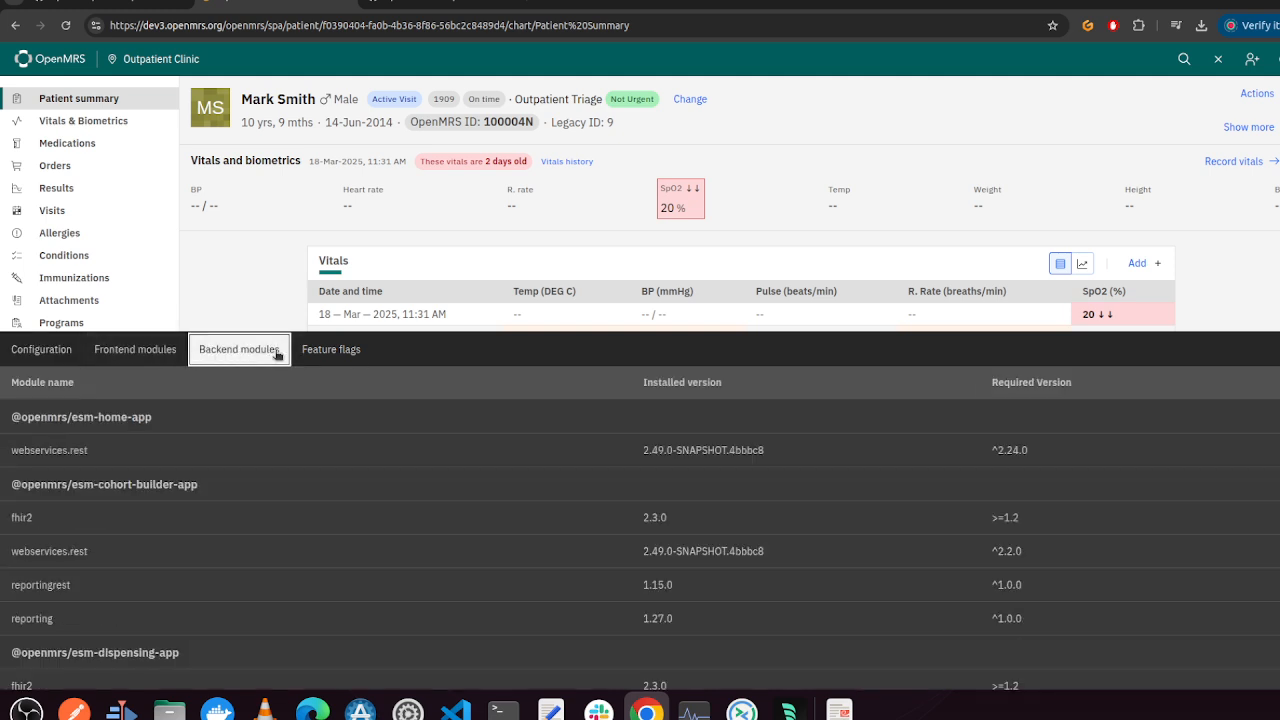
click(330, 350)
click(245, 352)
click(172, 358)
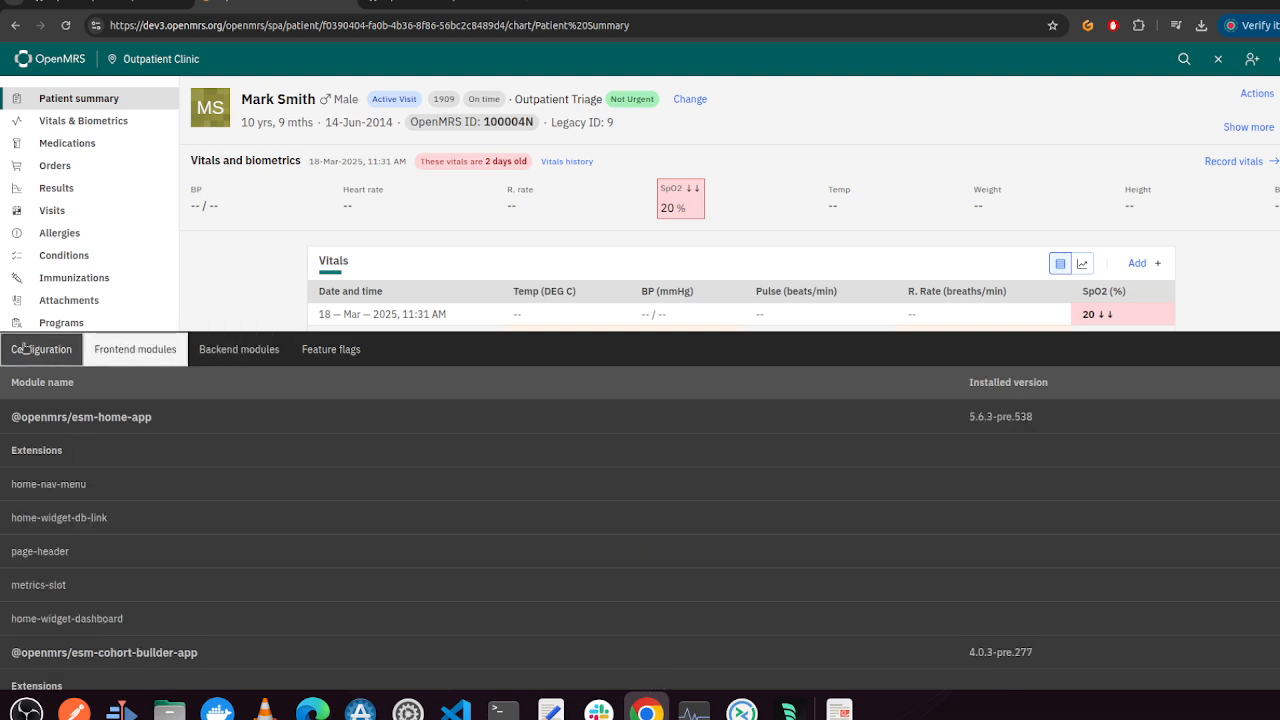
click(41, 349)
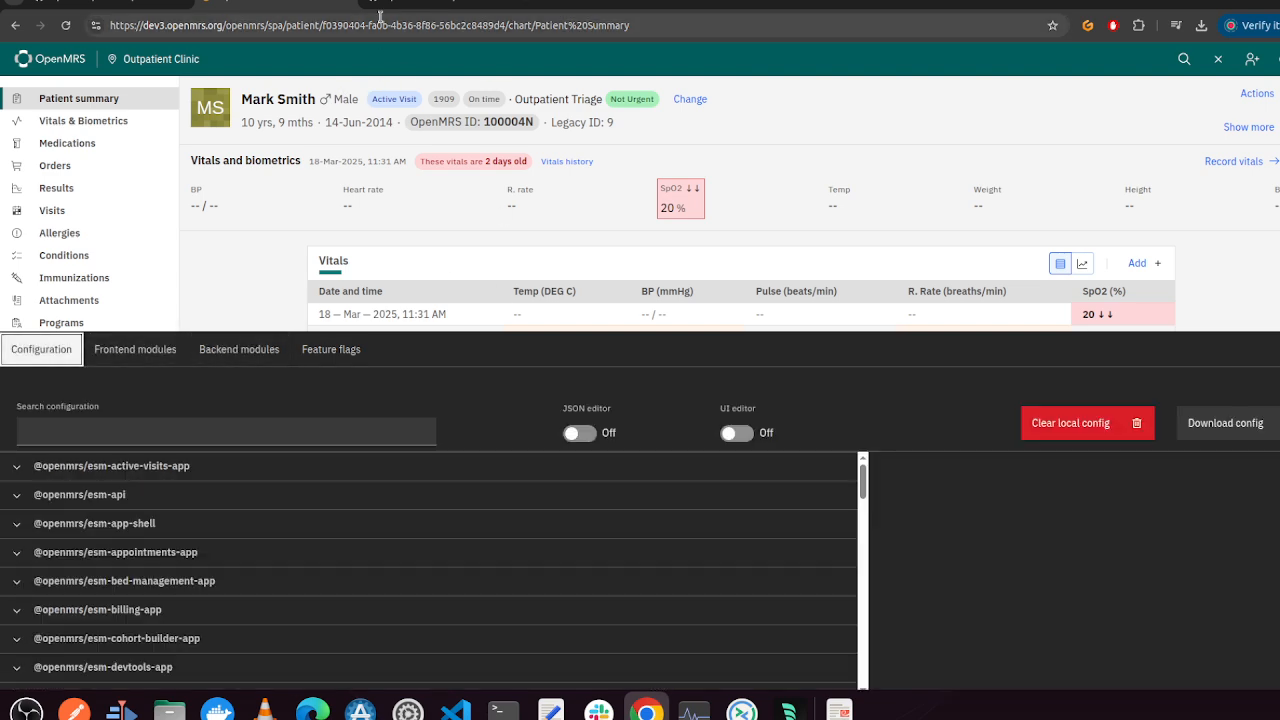
Review the patient banner app's config-schema.ts file on GitHub and return to the OpenMRS tab
click(446, 3)
scroll(621, 274, up, 2)
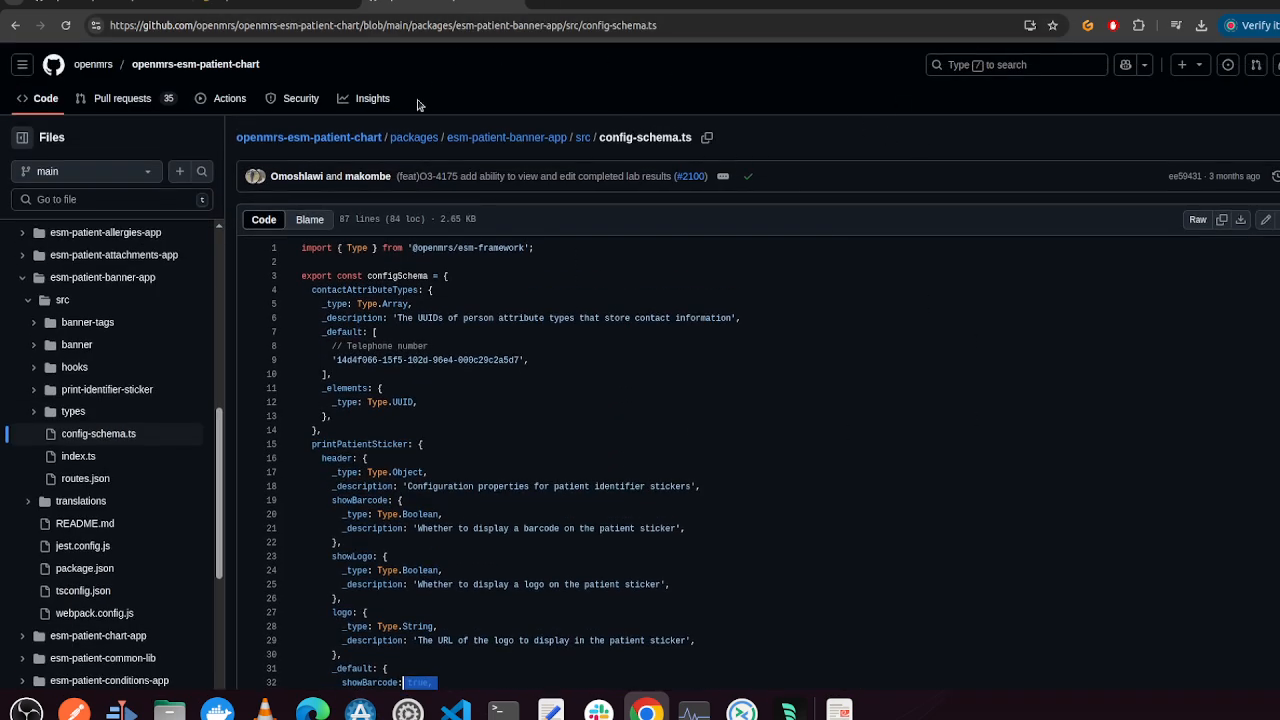
click(277, 3)
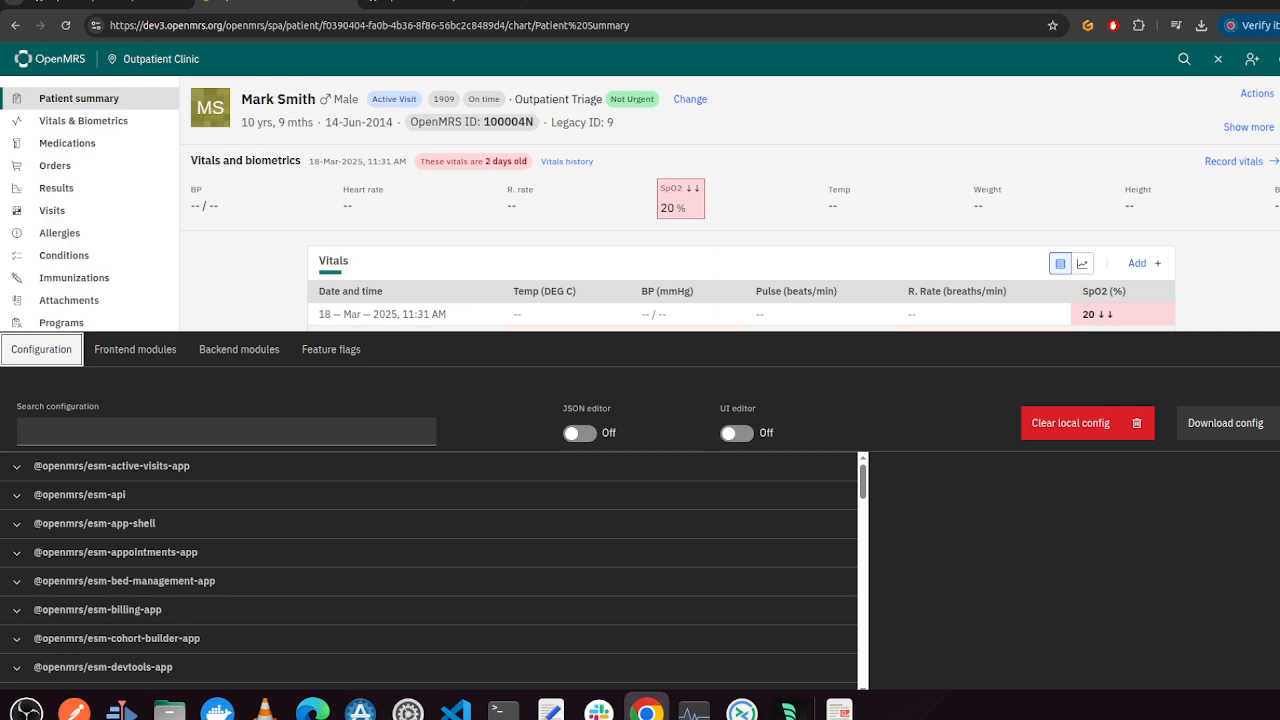
Open the esm-implementer-tools-app repository, follow its README moved-to link, go back, and return to OpenMRS
click(109, 3)
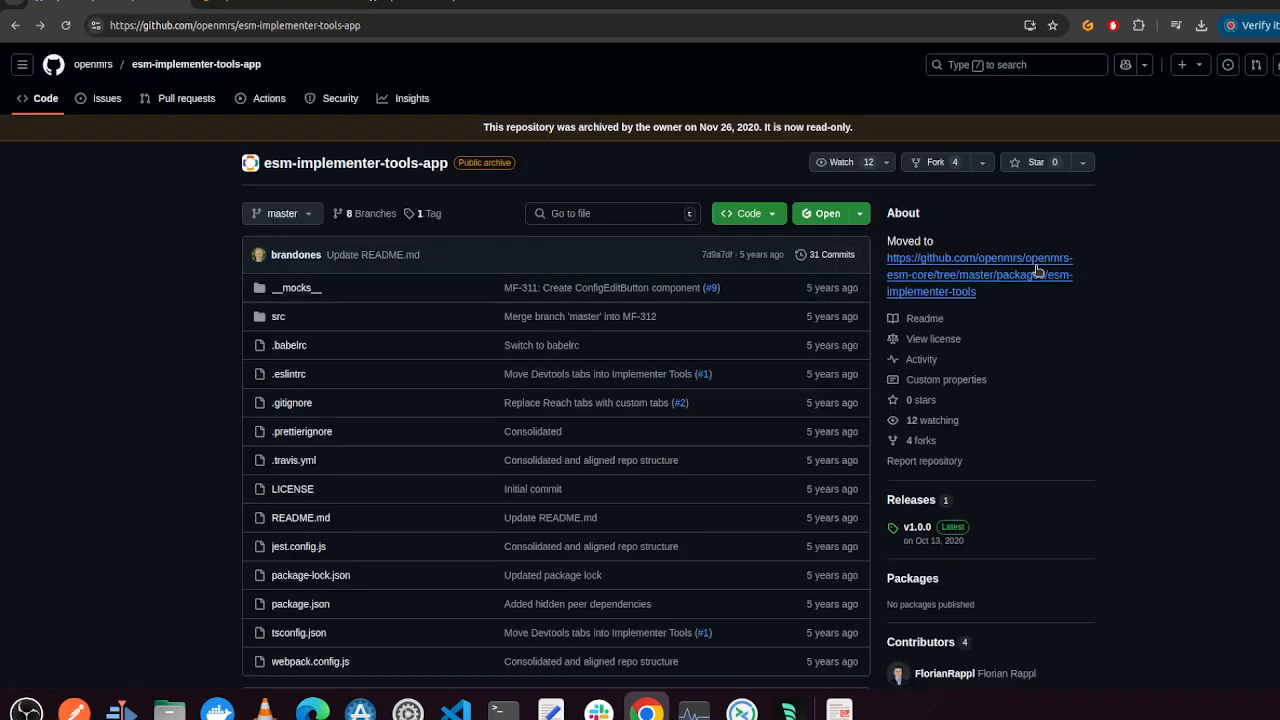
scroll(514, 420, down, 5)
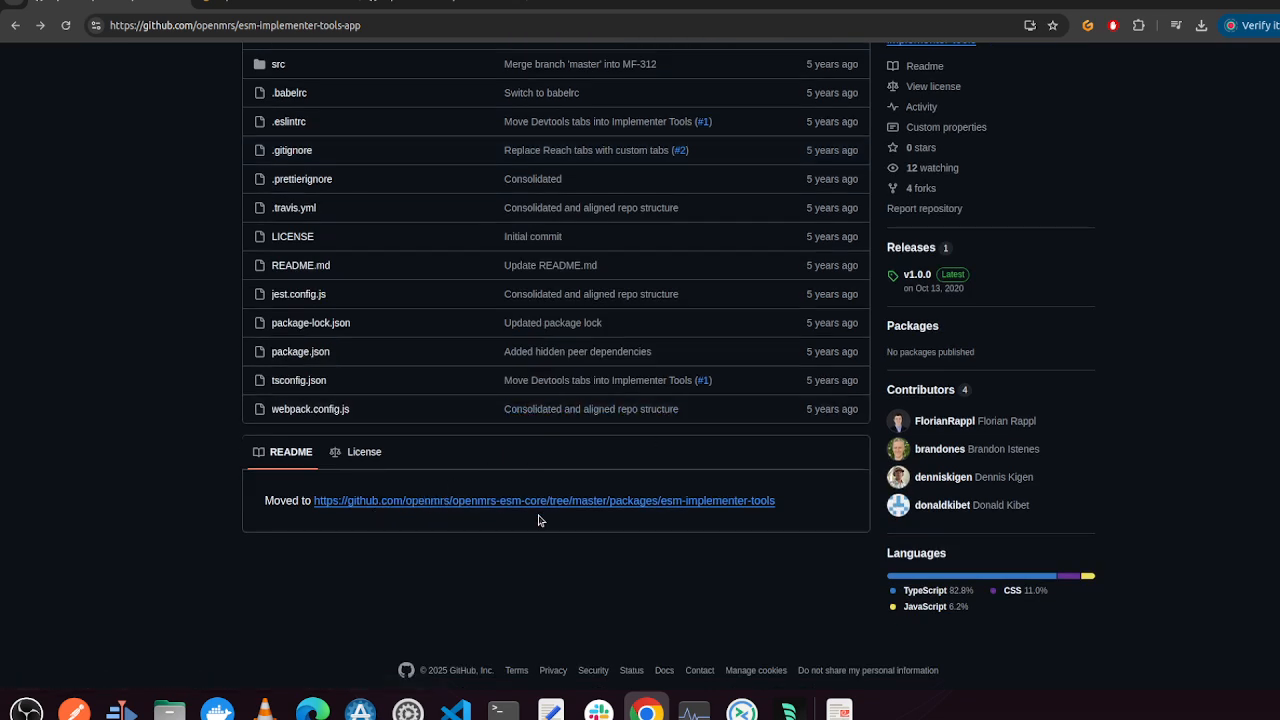
click(686, 502)
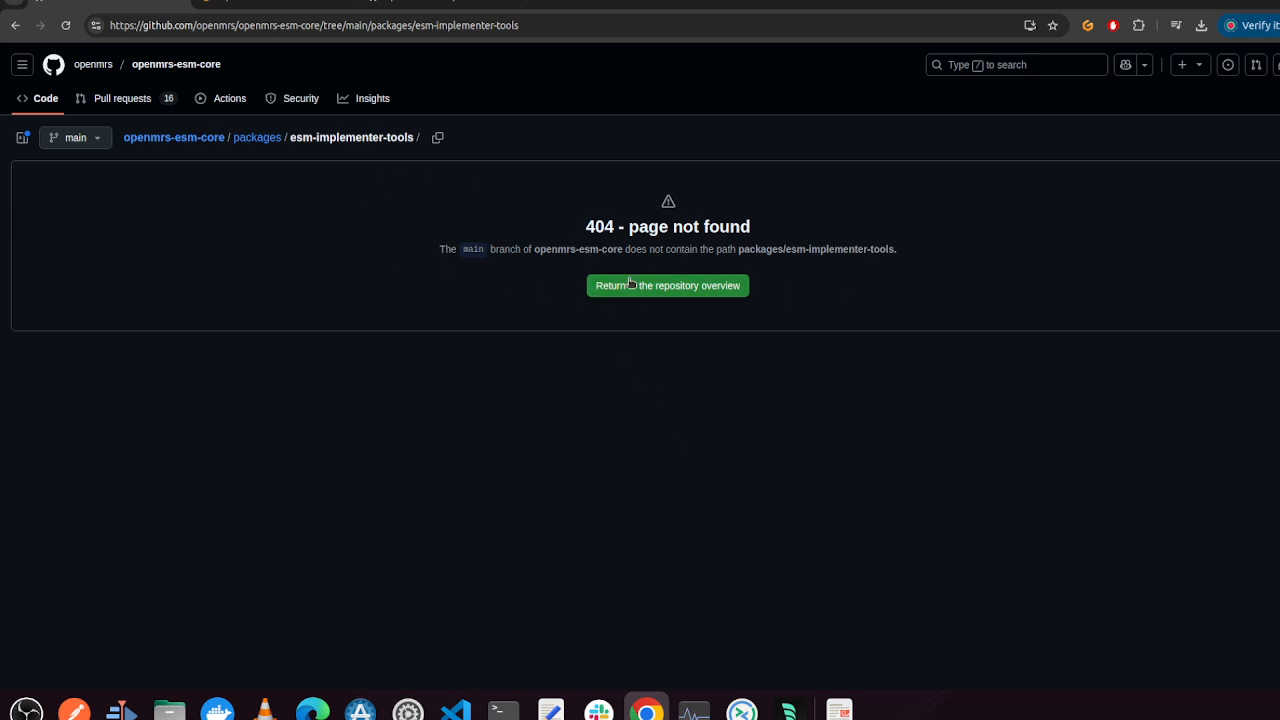
click(15, 25)
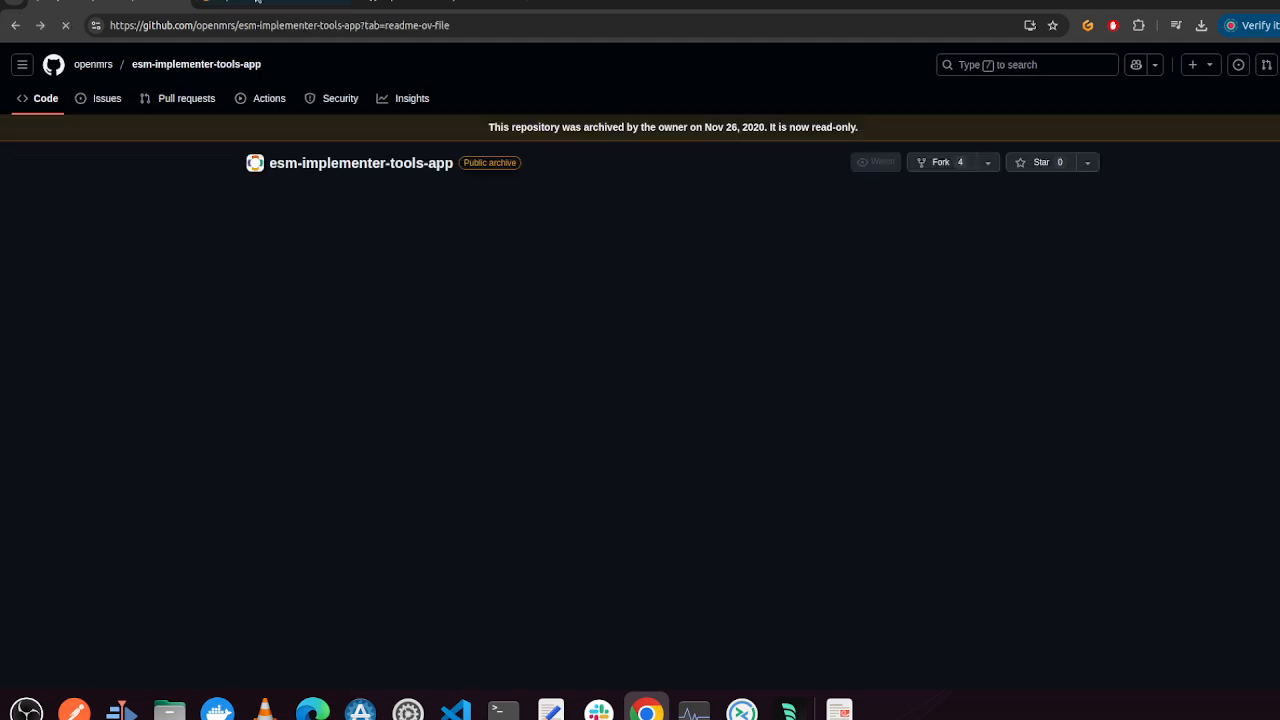
click(272, 2)
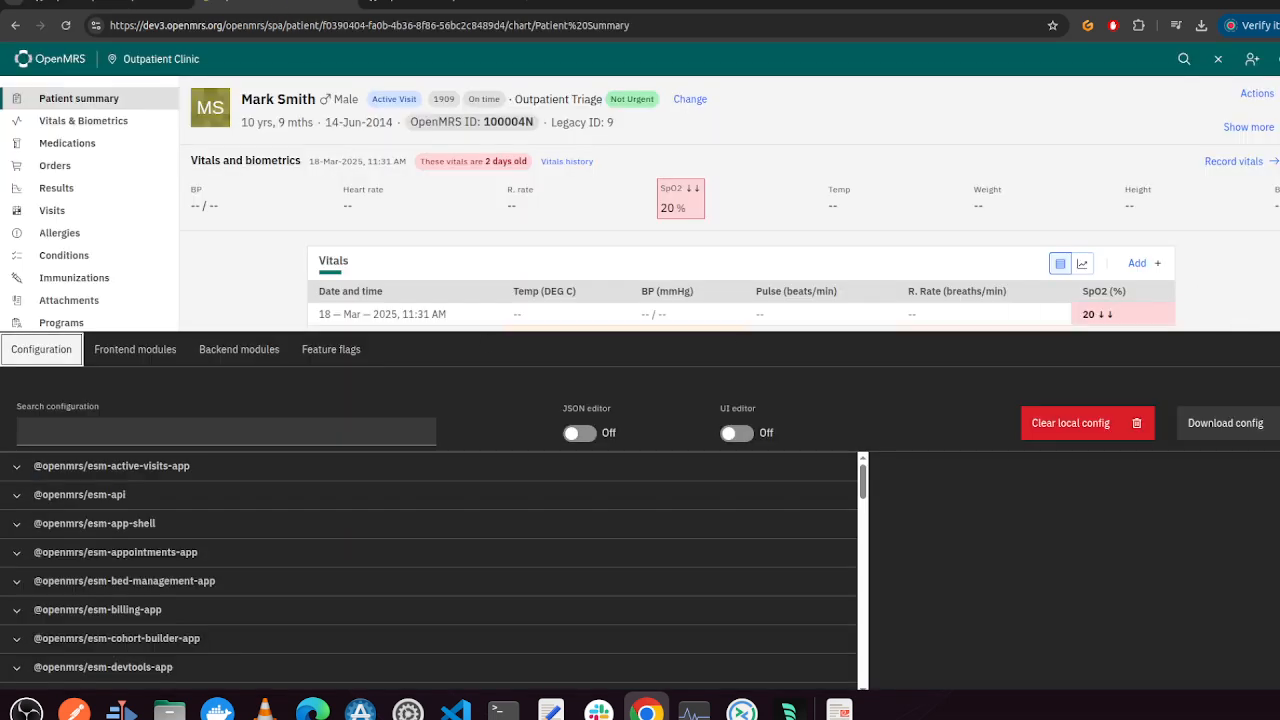
Examine the frontend modules list and their extensions in the implementer tools panel
click(1278, 349)
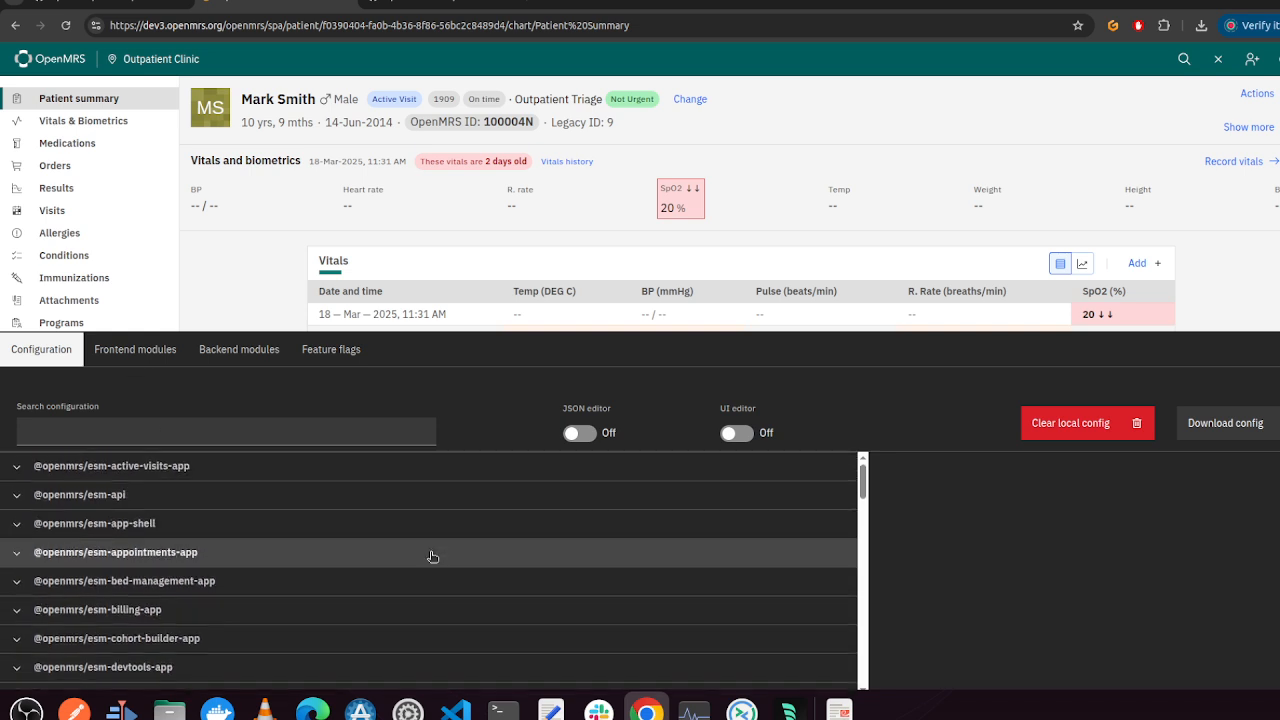
click(138, 352)
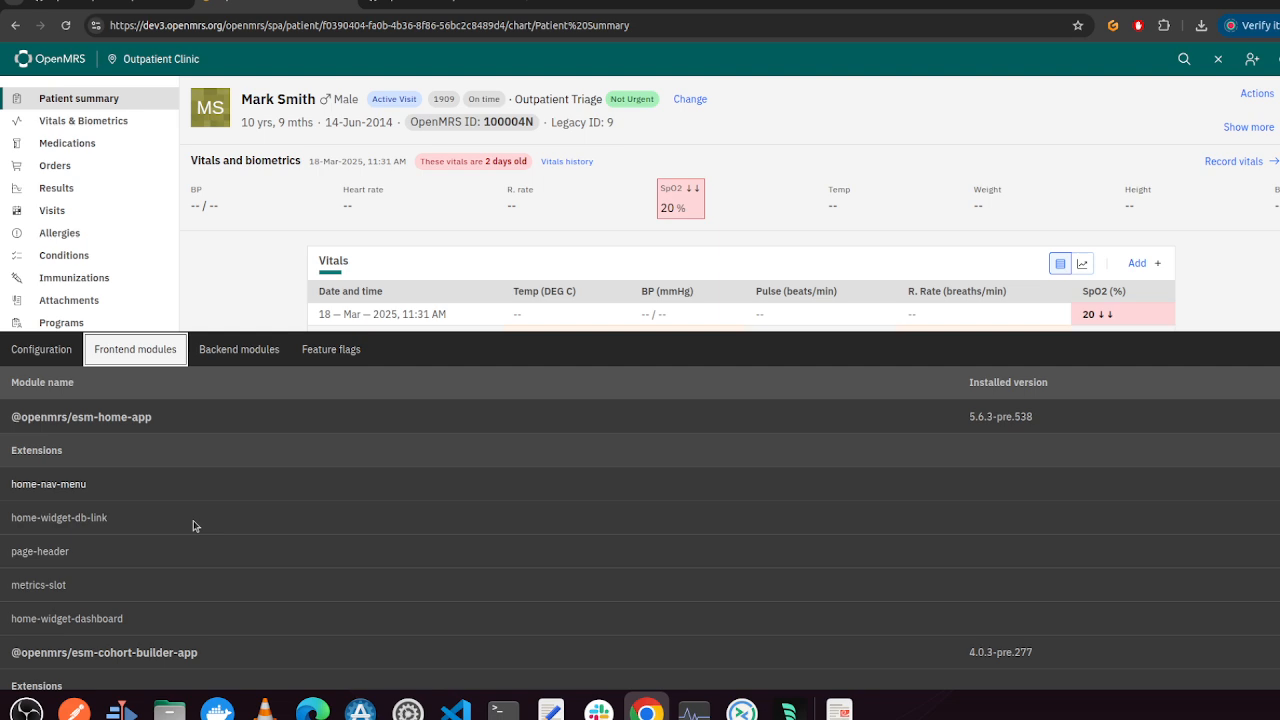
scroll(187, 567, down, 3)
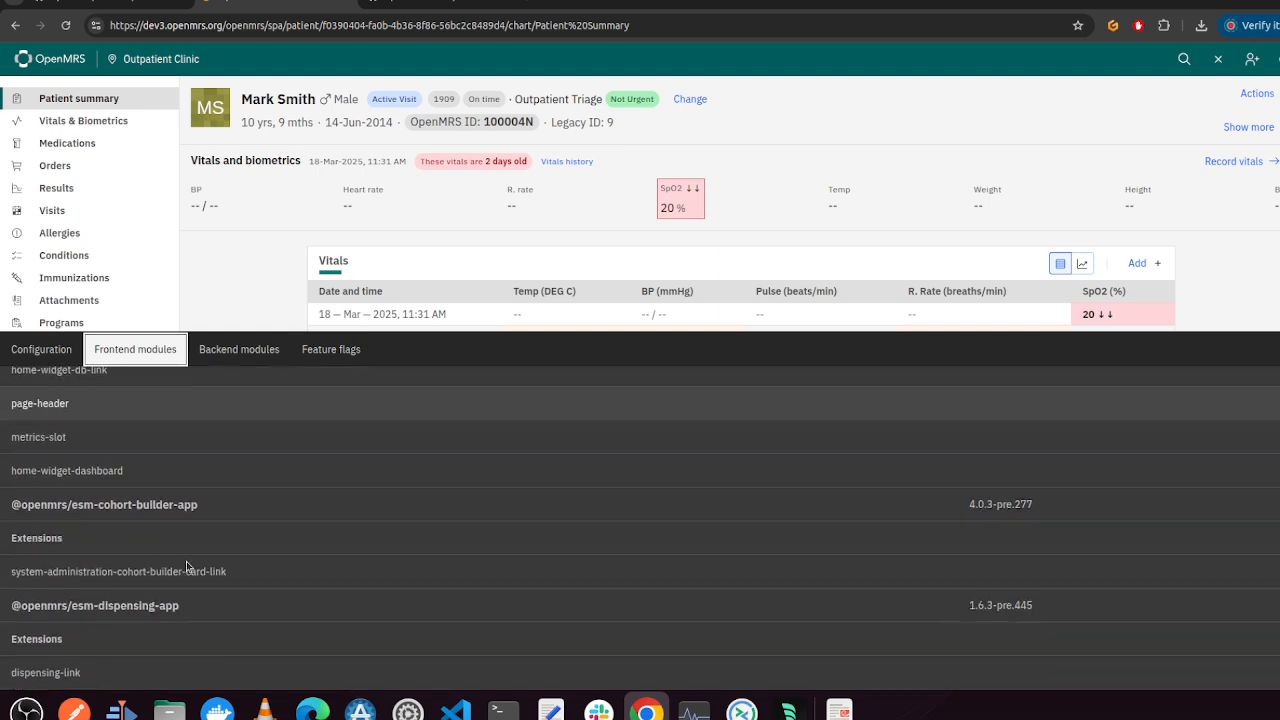
scroll(186, 567, down, 15)
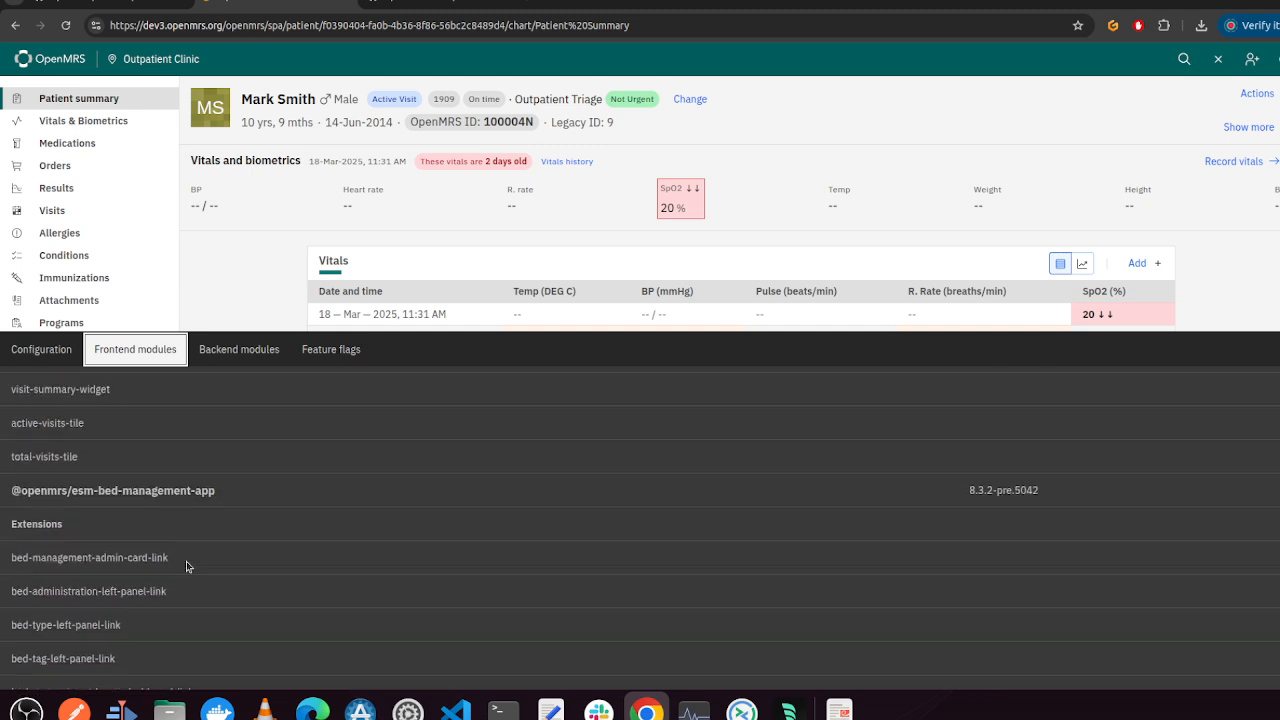
scroll(186, 562, down, 1)
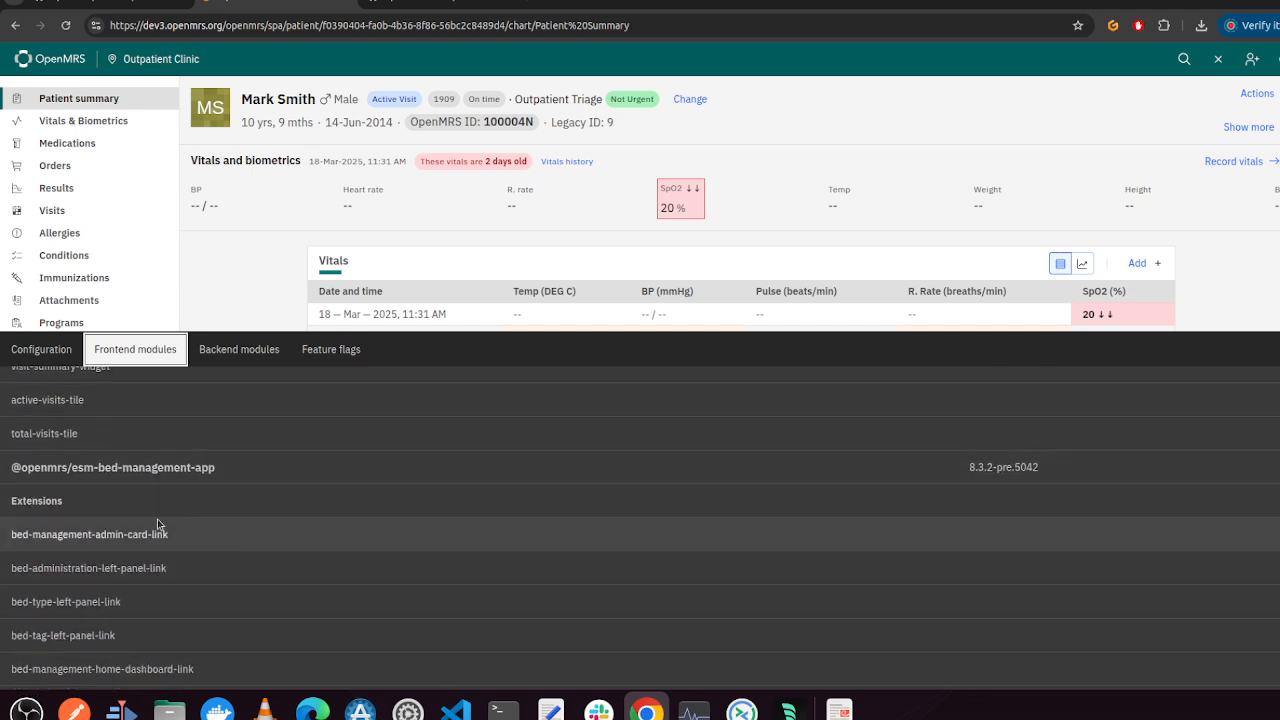
Go to the home page, visit System Administration from the app menu, and return home
click(57, 64)
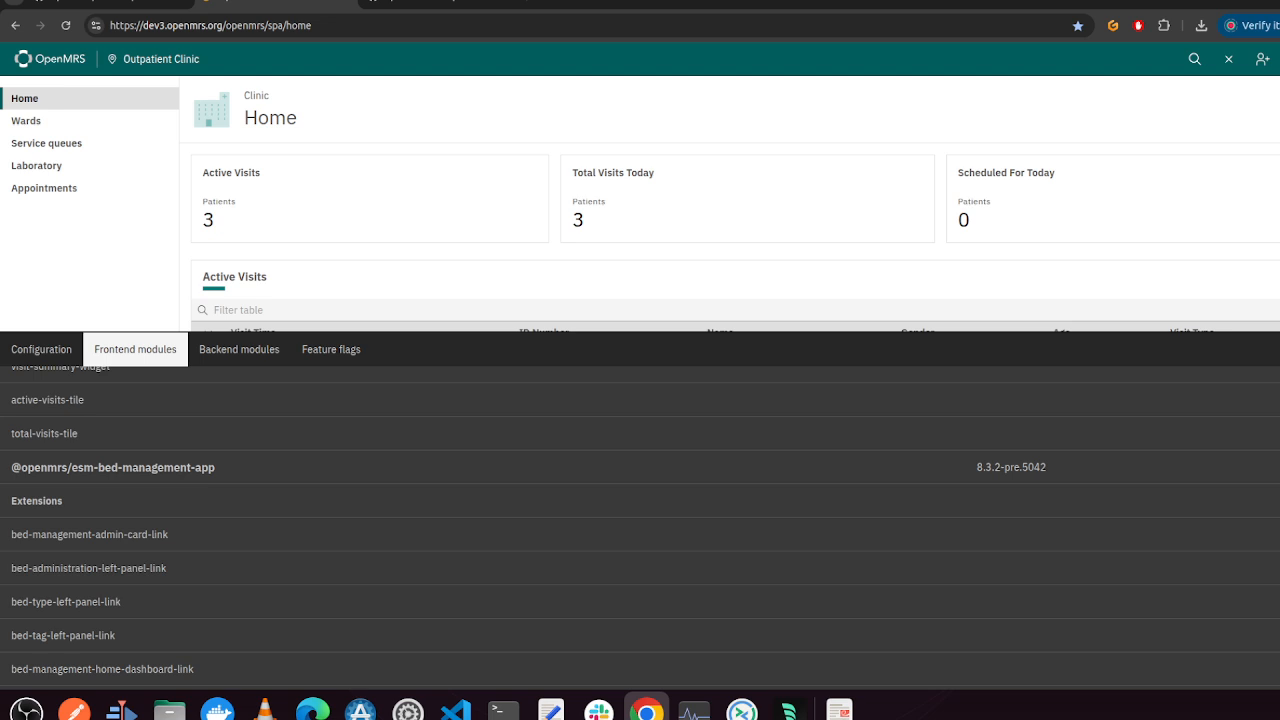
click(1279, 59)
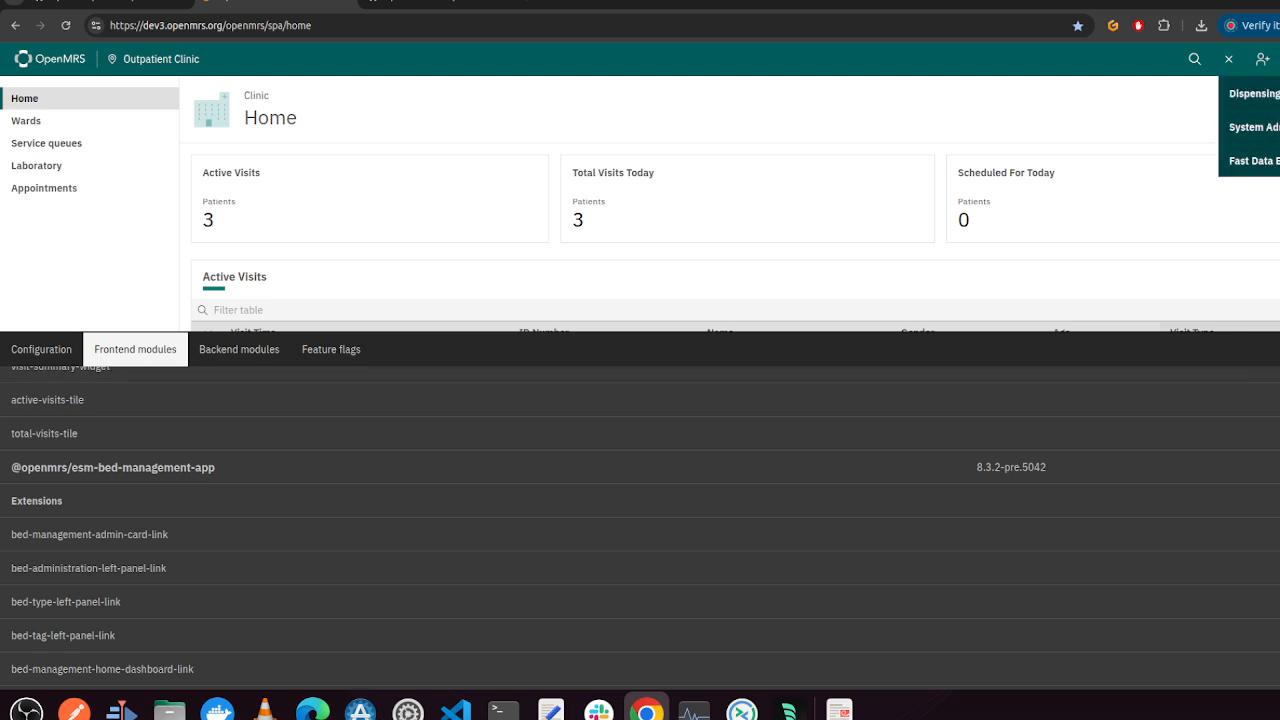
click(1273, 349)
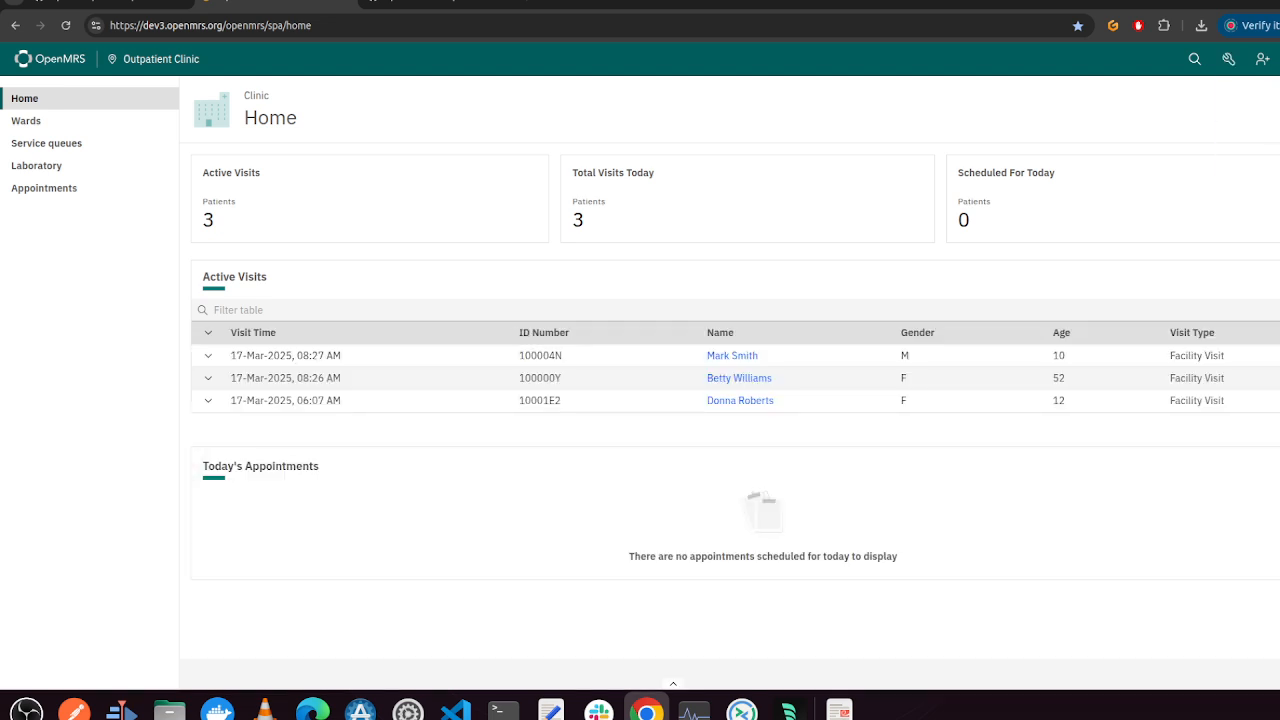
click(1279, 59)
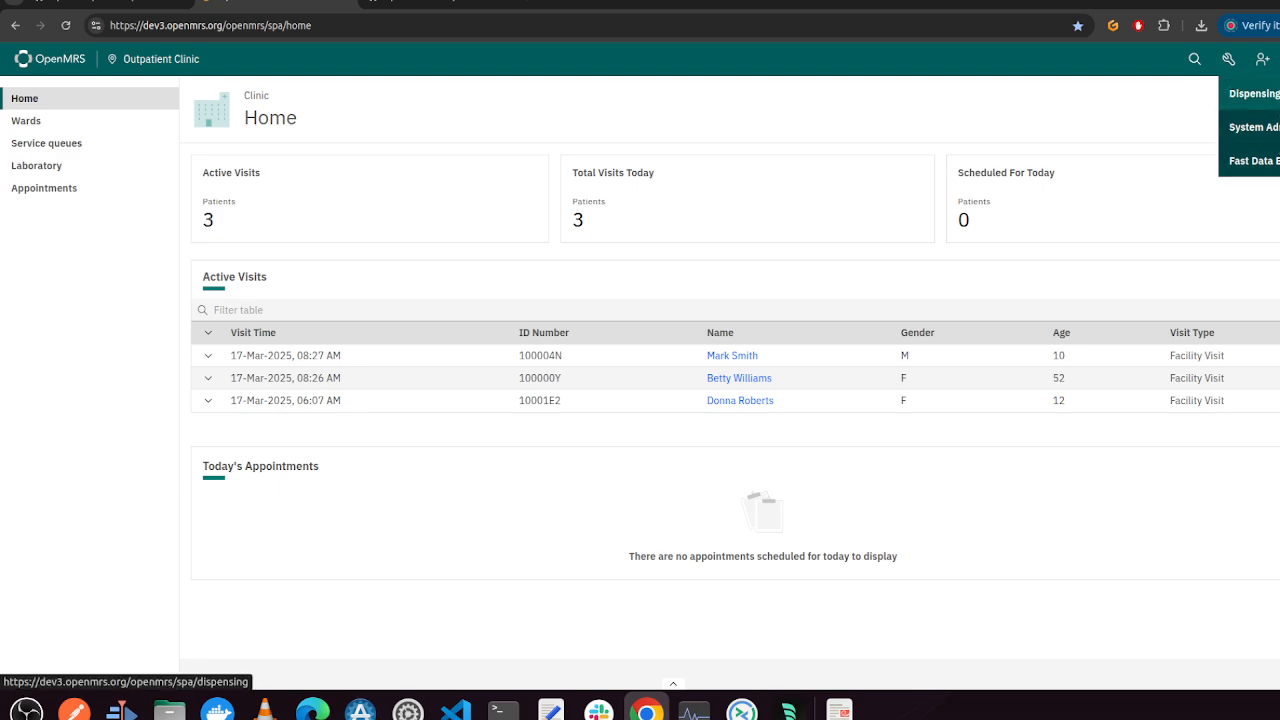
click(1279, 127)
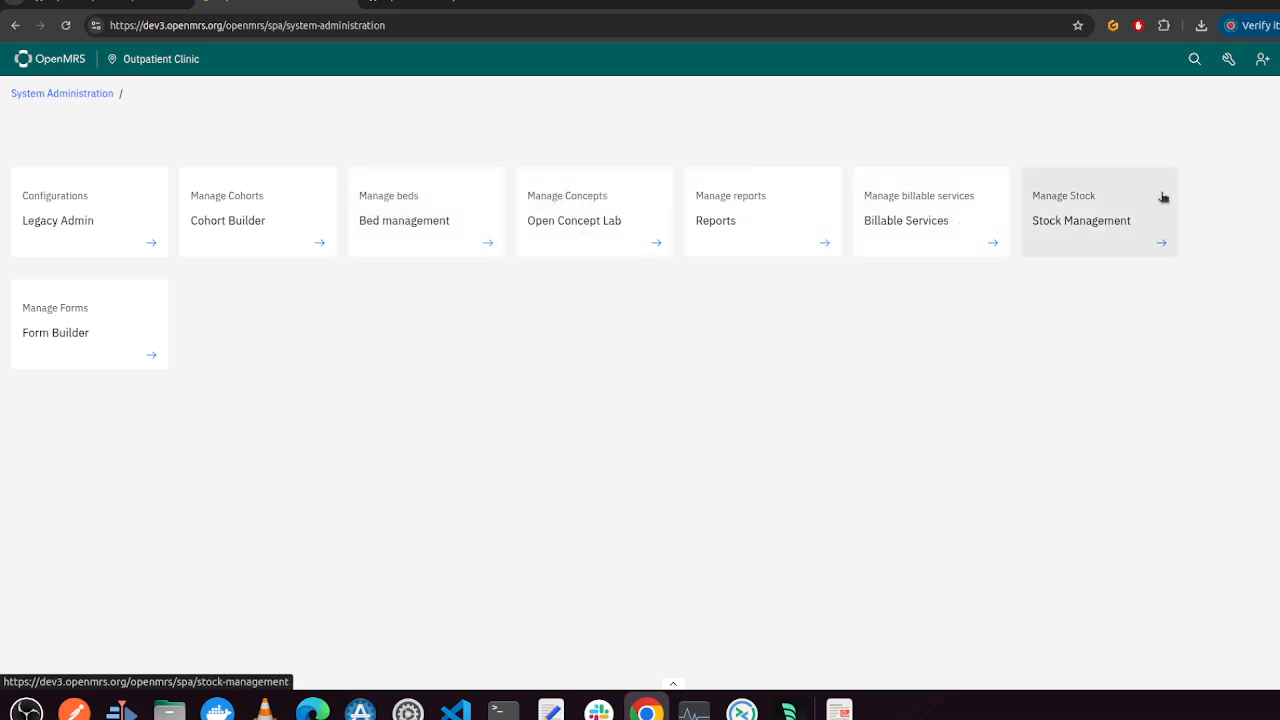
click(24, 52)
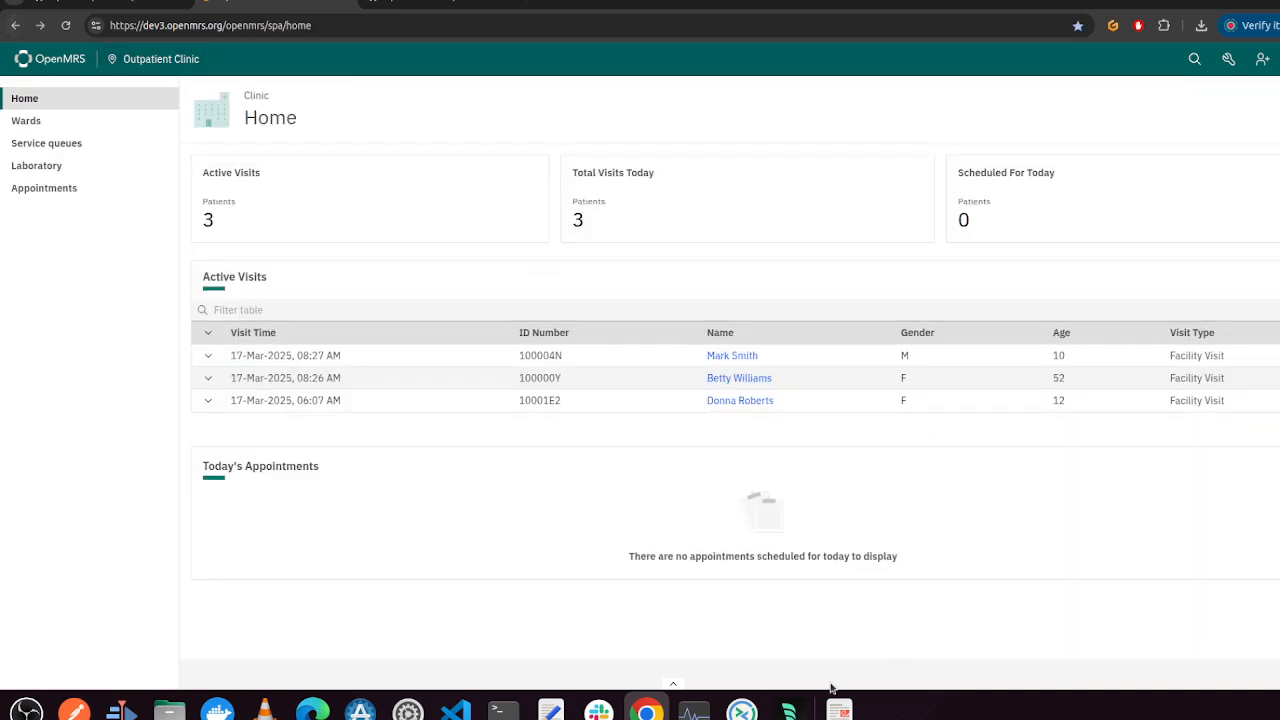
Reopen the implementer tools panel and scroll through the frontend modules and their installed versions
click(675, 682)
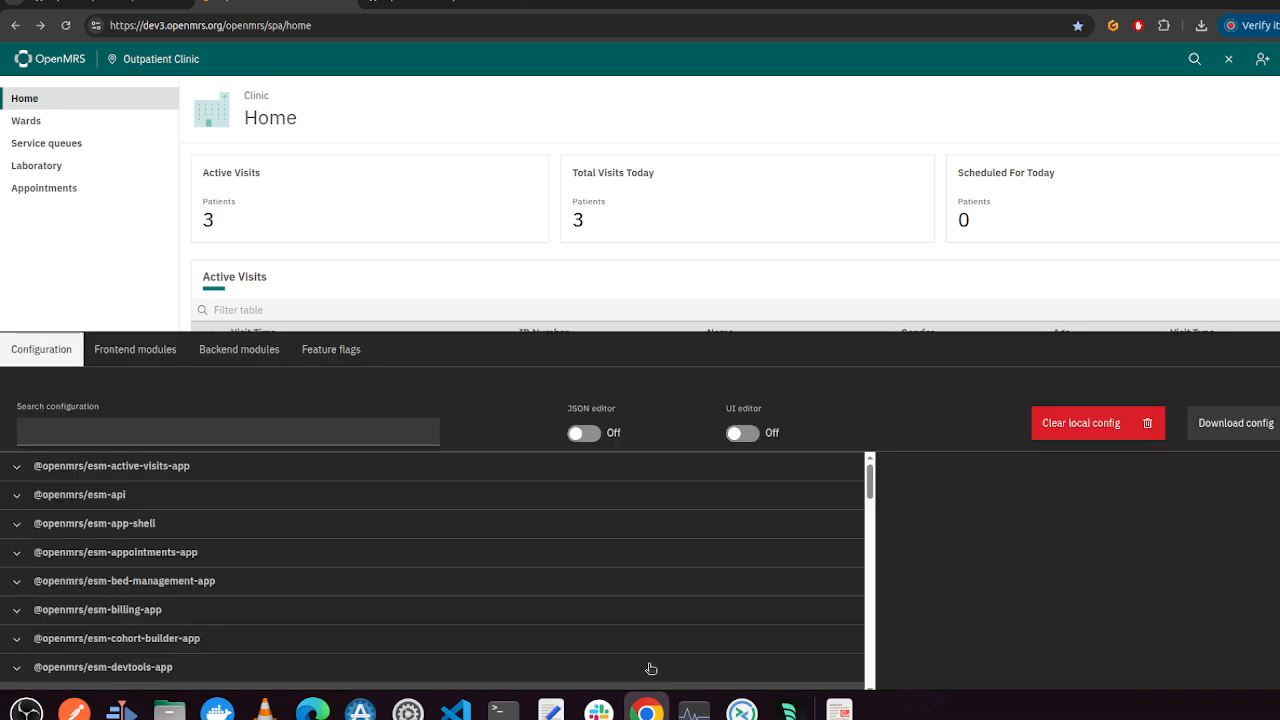
click(165, 349)
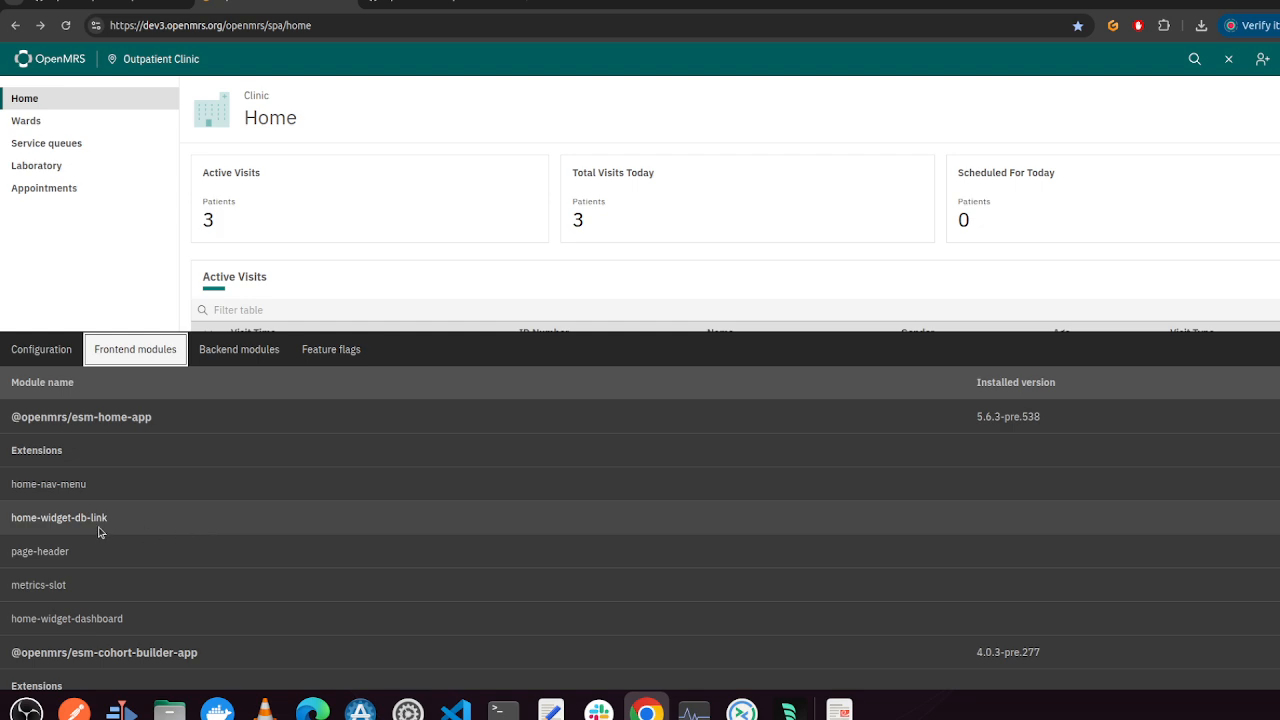
scroll(99, 531, down, 10)
scroll(99, 531, down, 4)
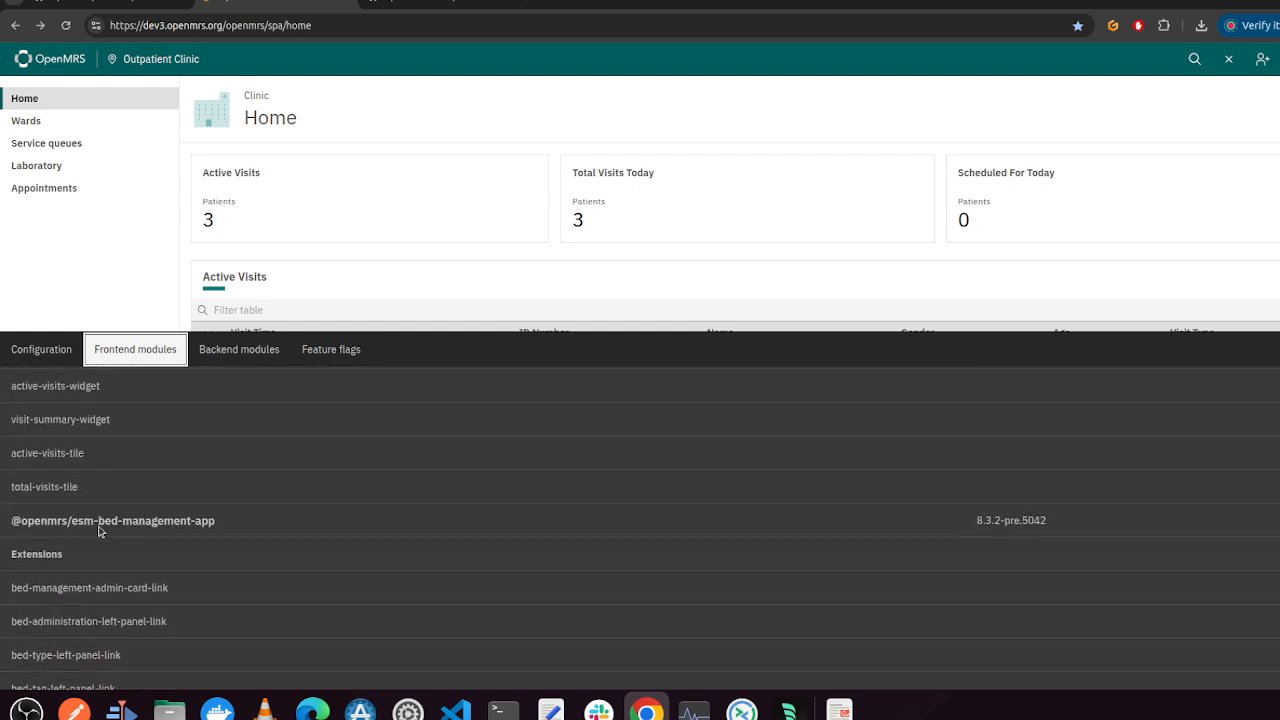
scroll(171, 484, down, 6)
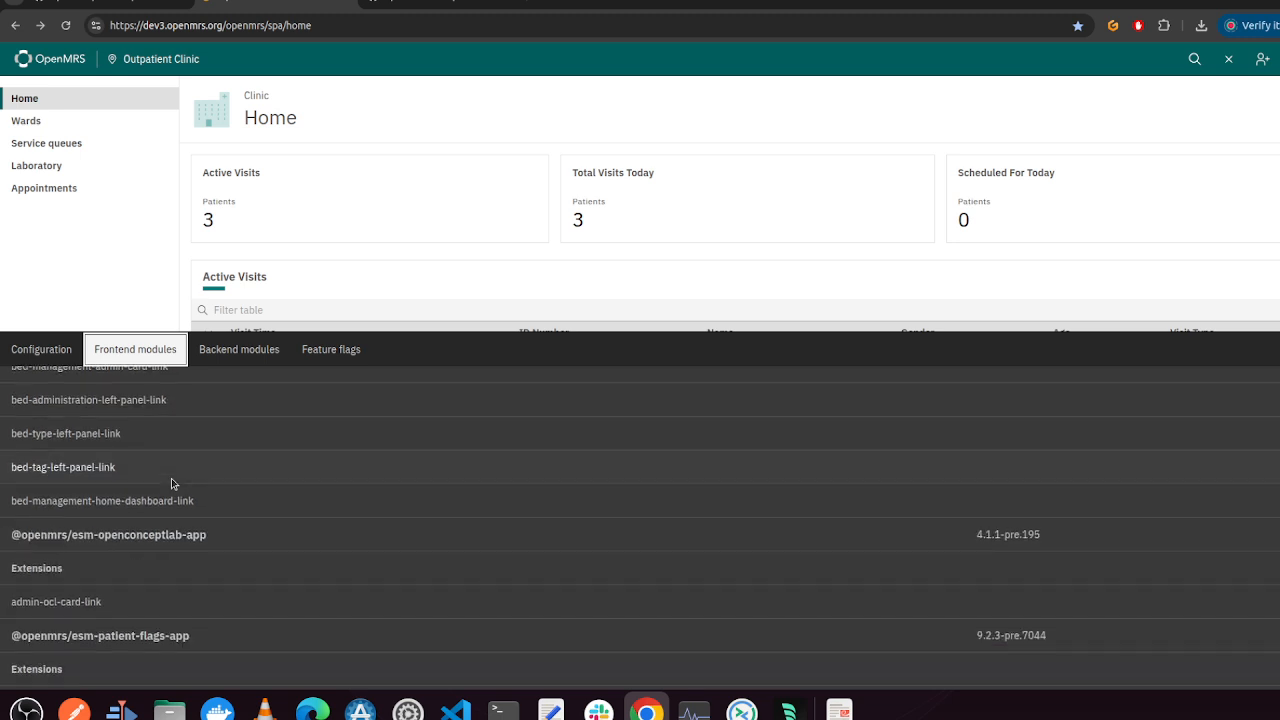
scroll(172, 484, down, 3)
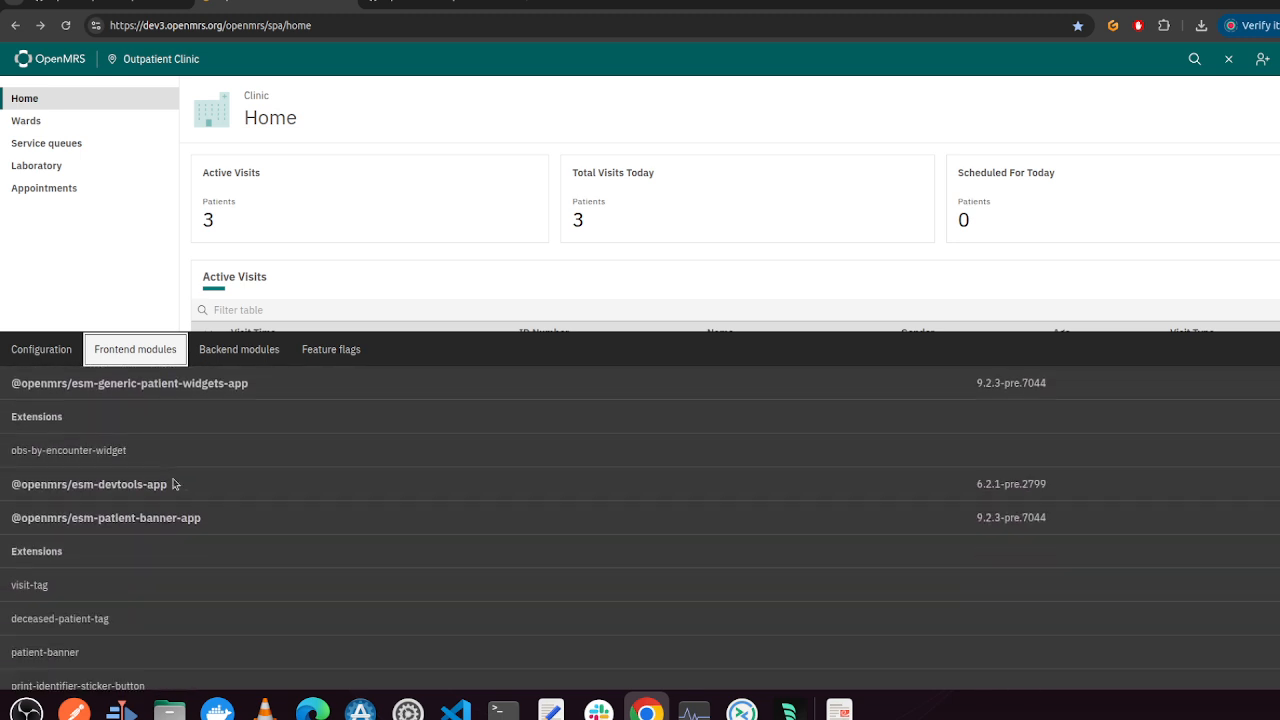
scroll(210, 522, up, 15)
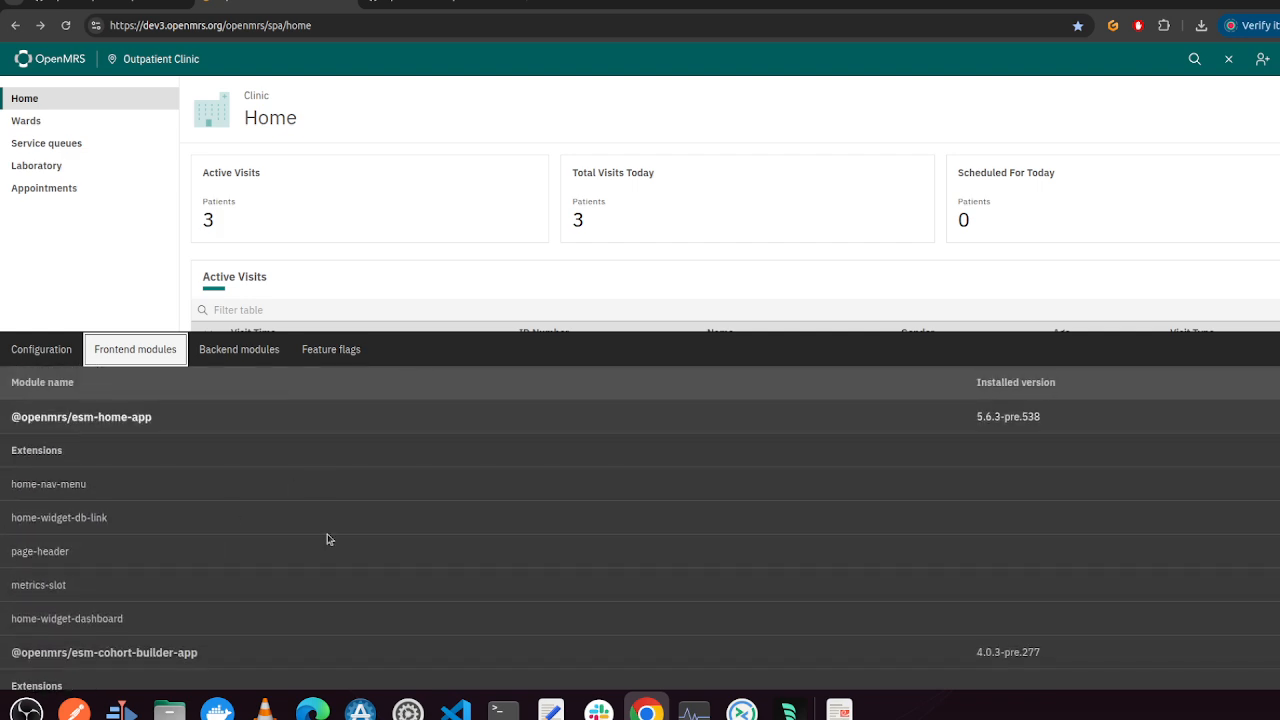
Inspect the backend modules, highlighting webservices.rest and fhir2, then open the feature flags list
click(33, 353)
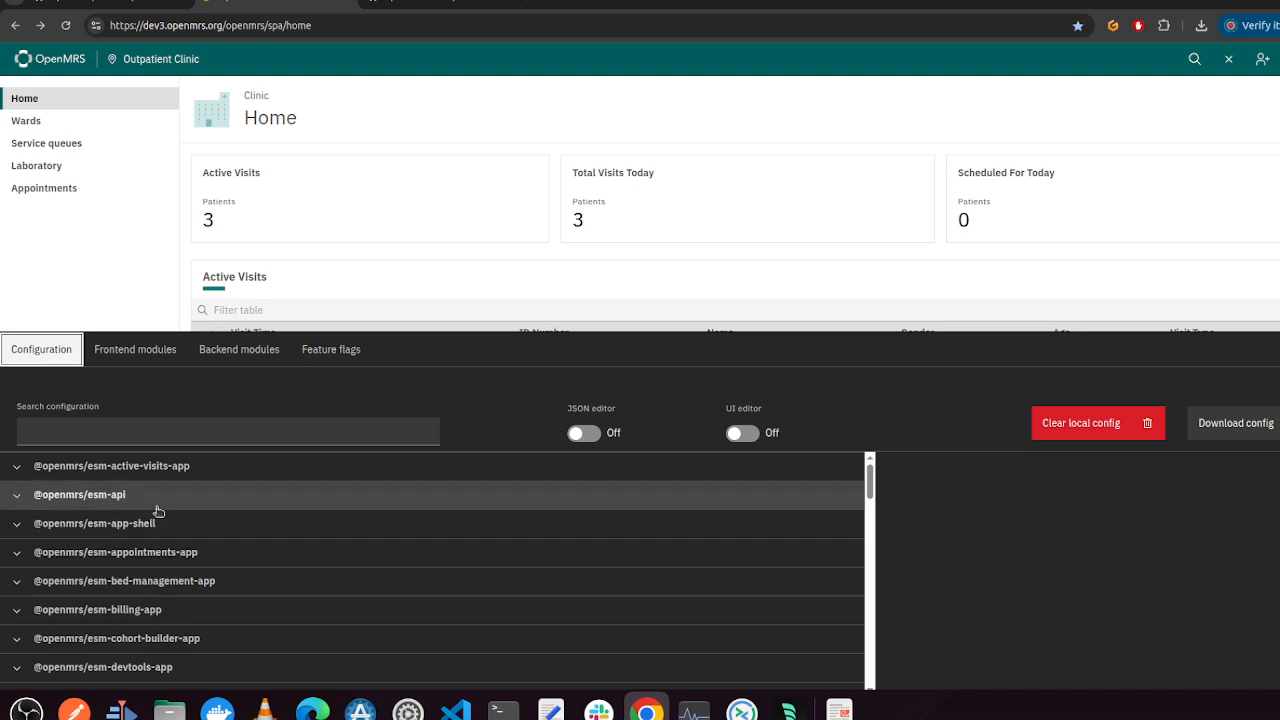
click(236, 350)
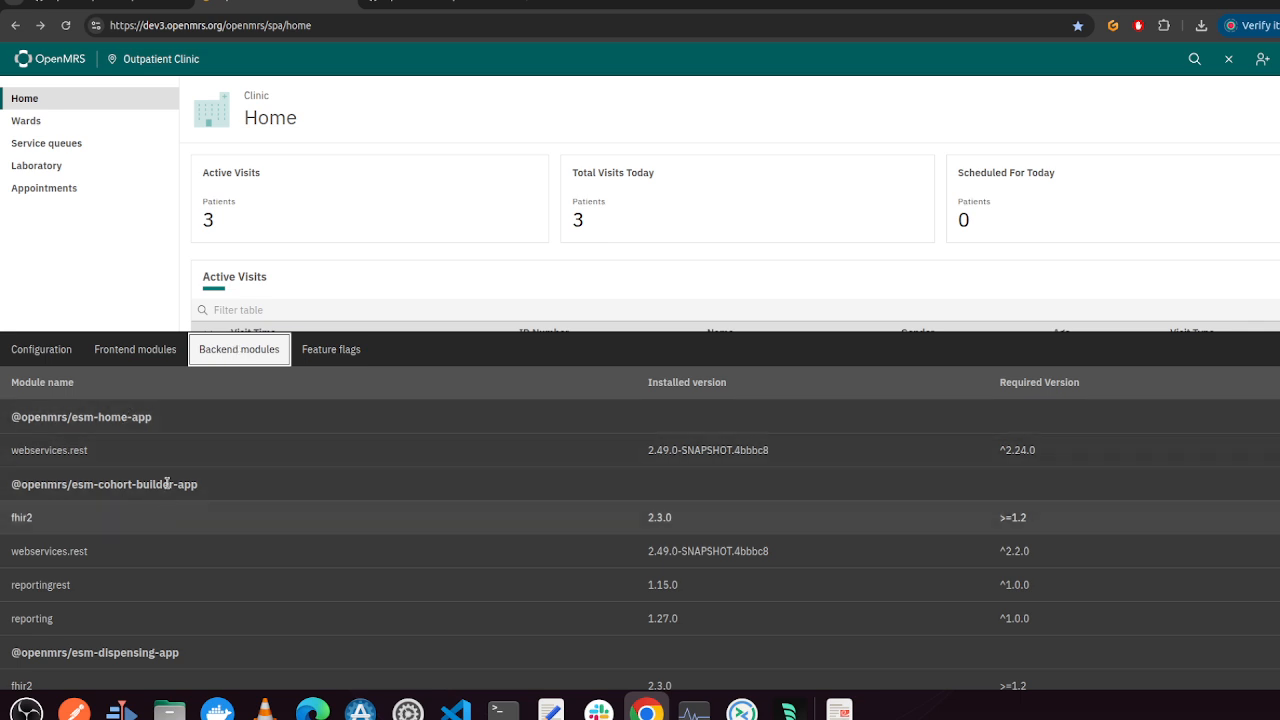
drag(101, 455, 54, 444)
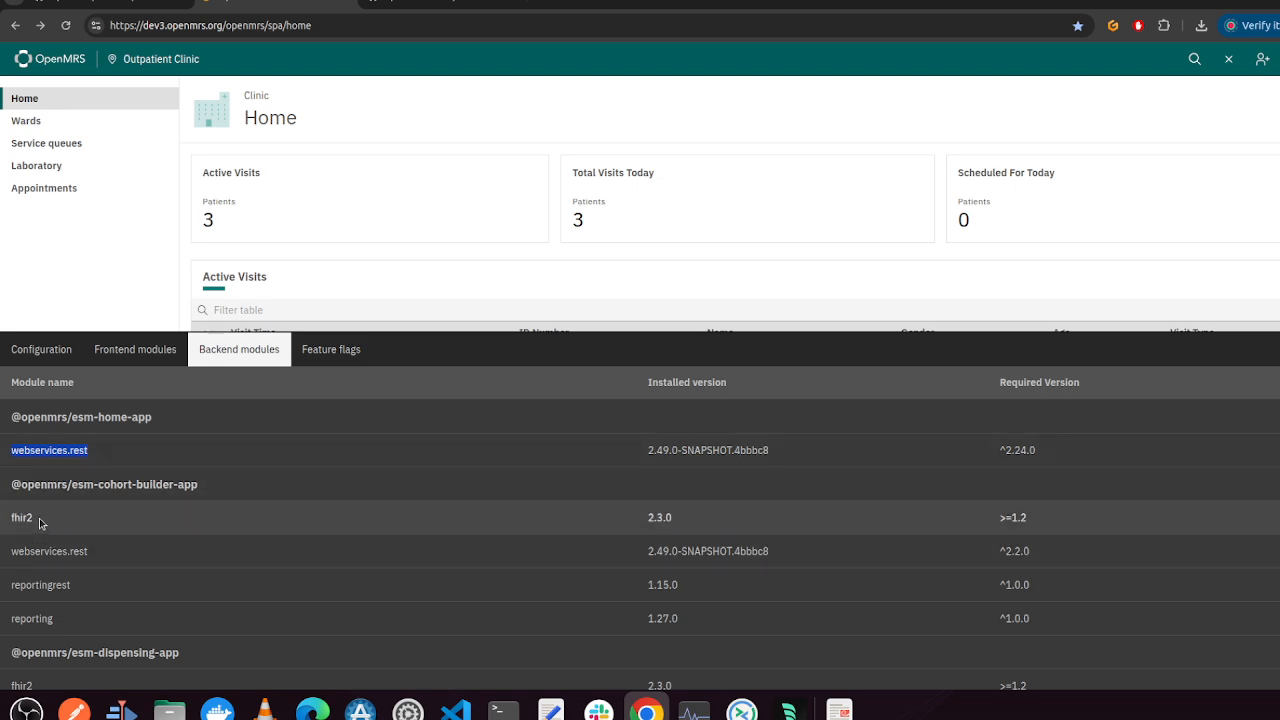
drag(43, 520, 7, 514)
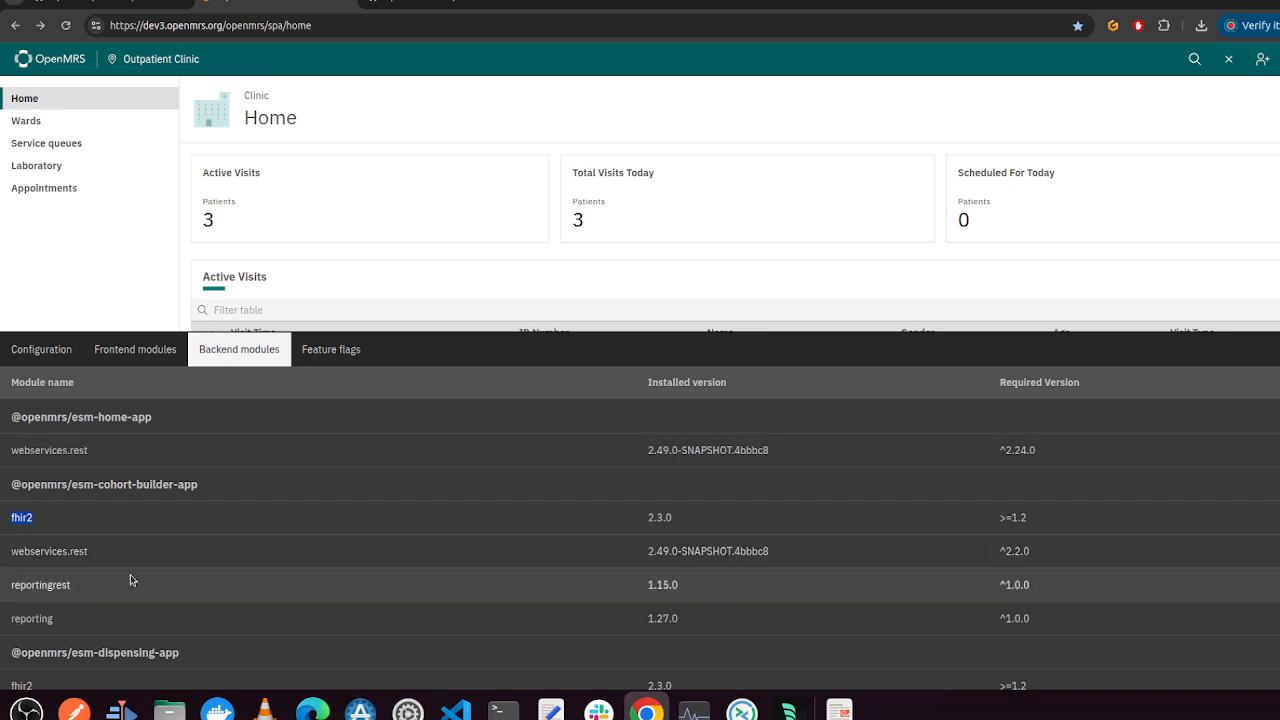
click(302, 360)
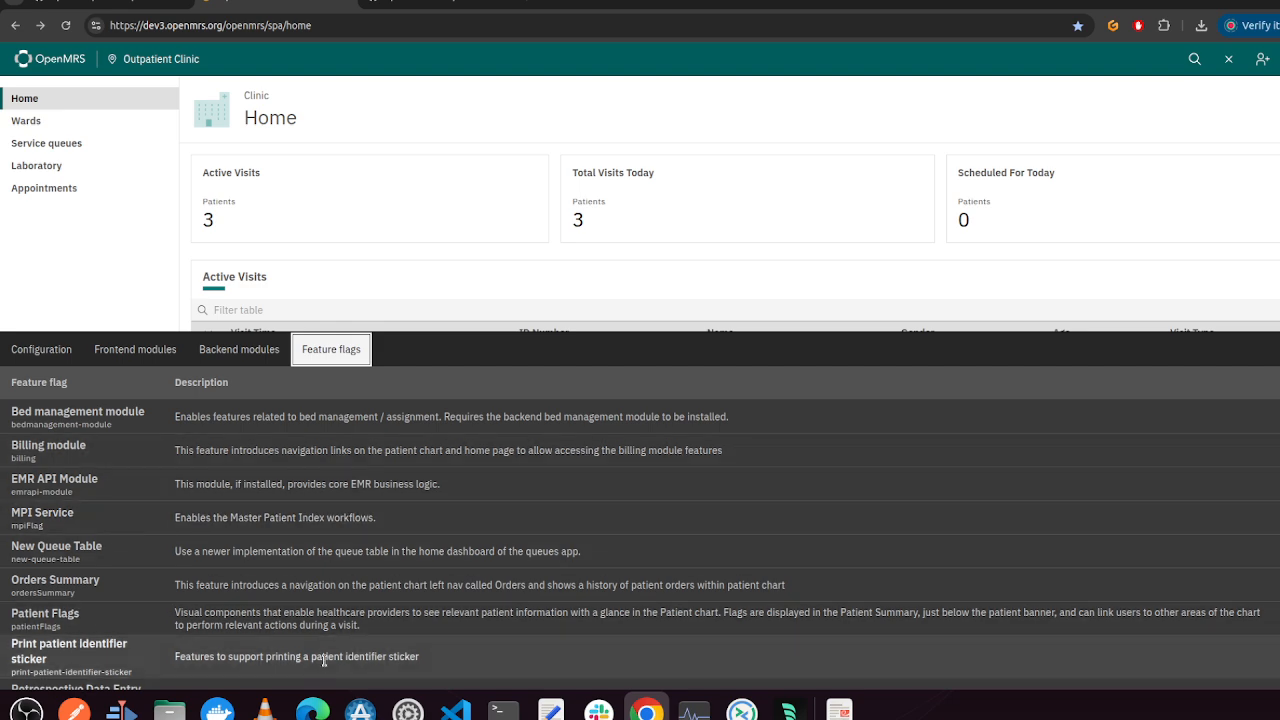
Close the implementer tools panel and open the chart of the first patient in Active Visits
click(1228, 59)
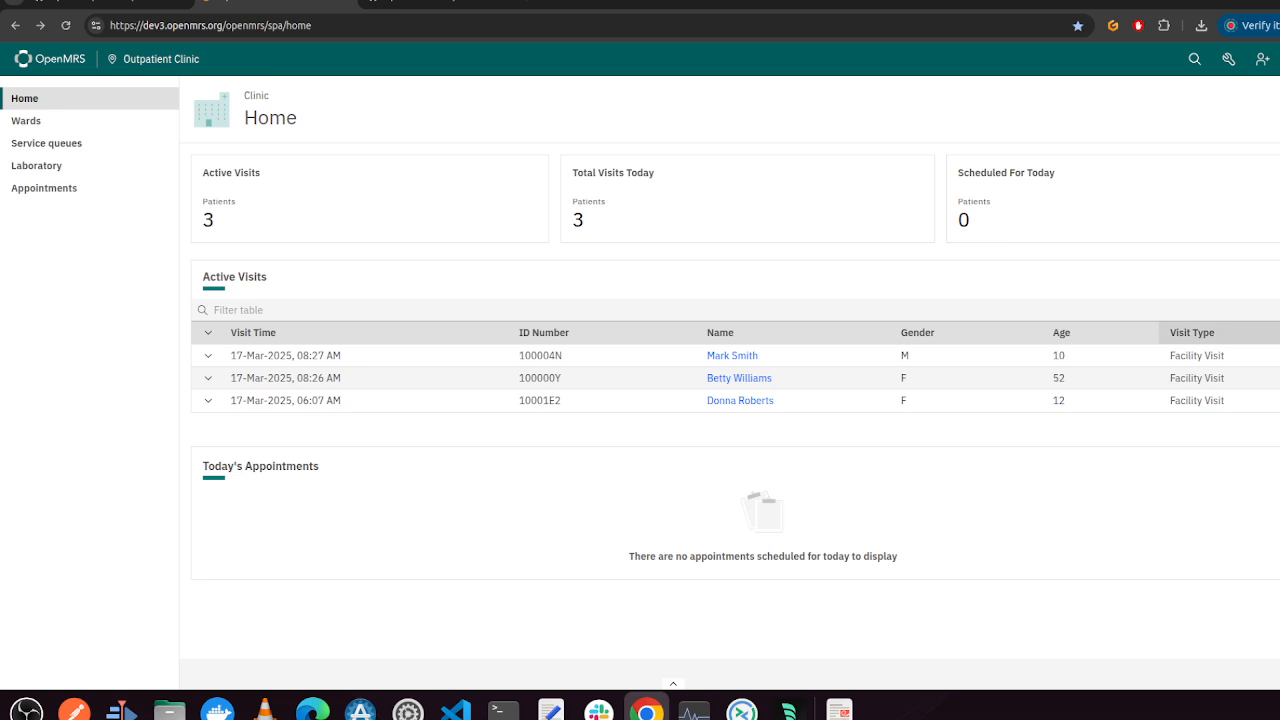
click(722, 356)
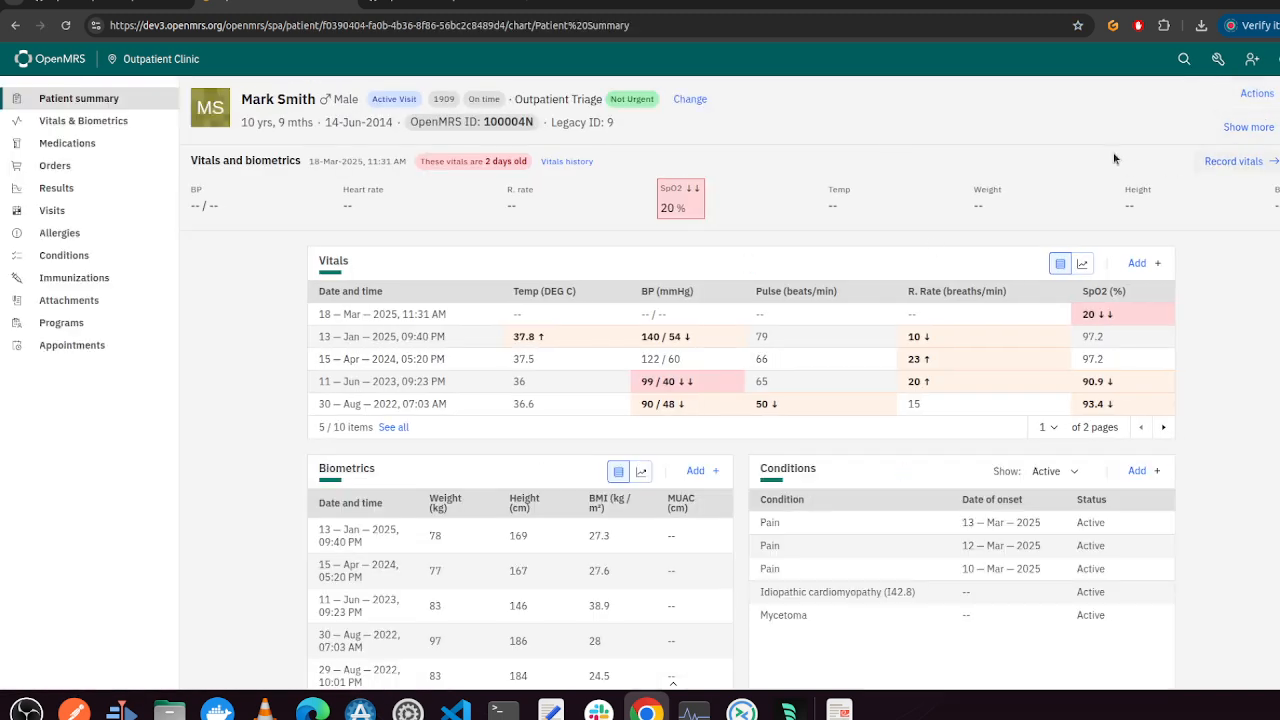
Open Print identifier sticker from the patient Actions, send the sticker to print, and cancel the print dialog
click(1252, 94)
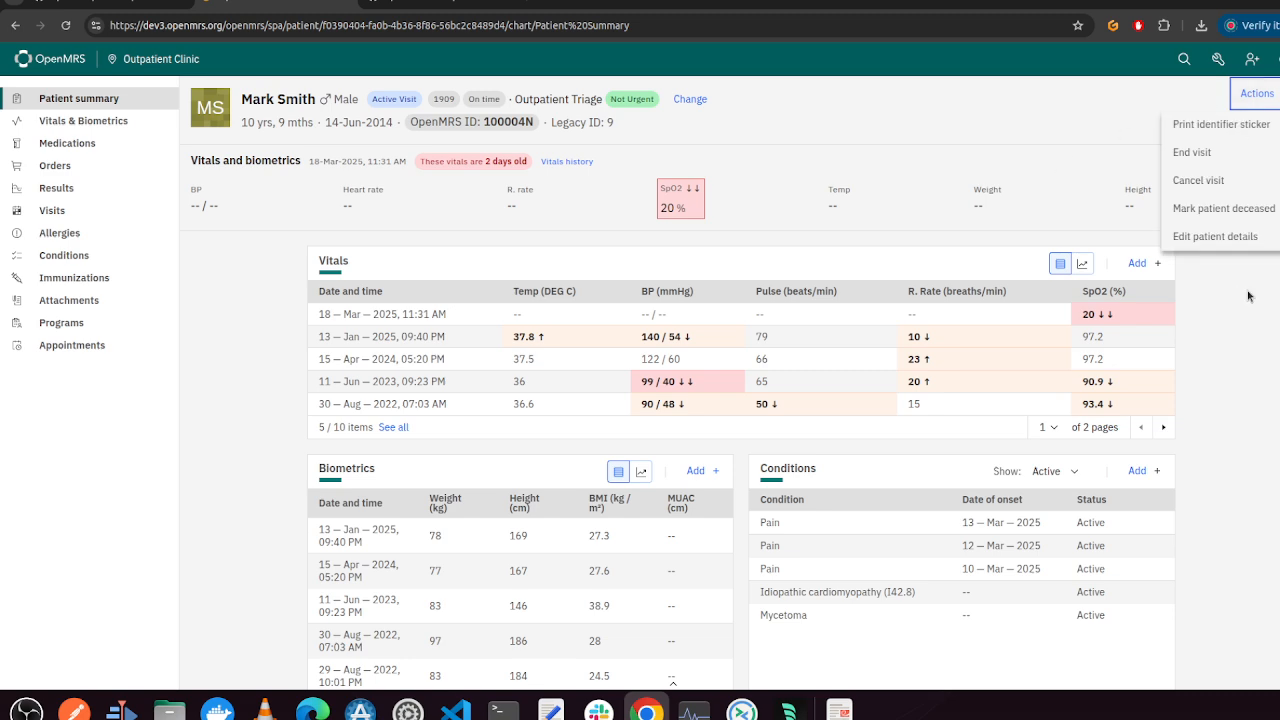
click(1205, 130)
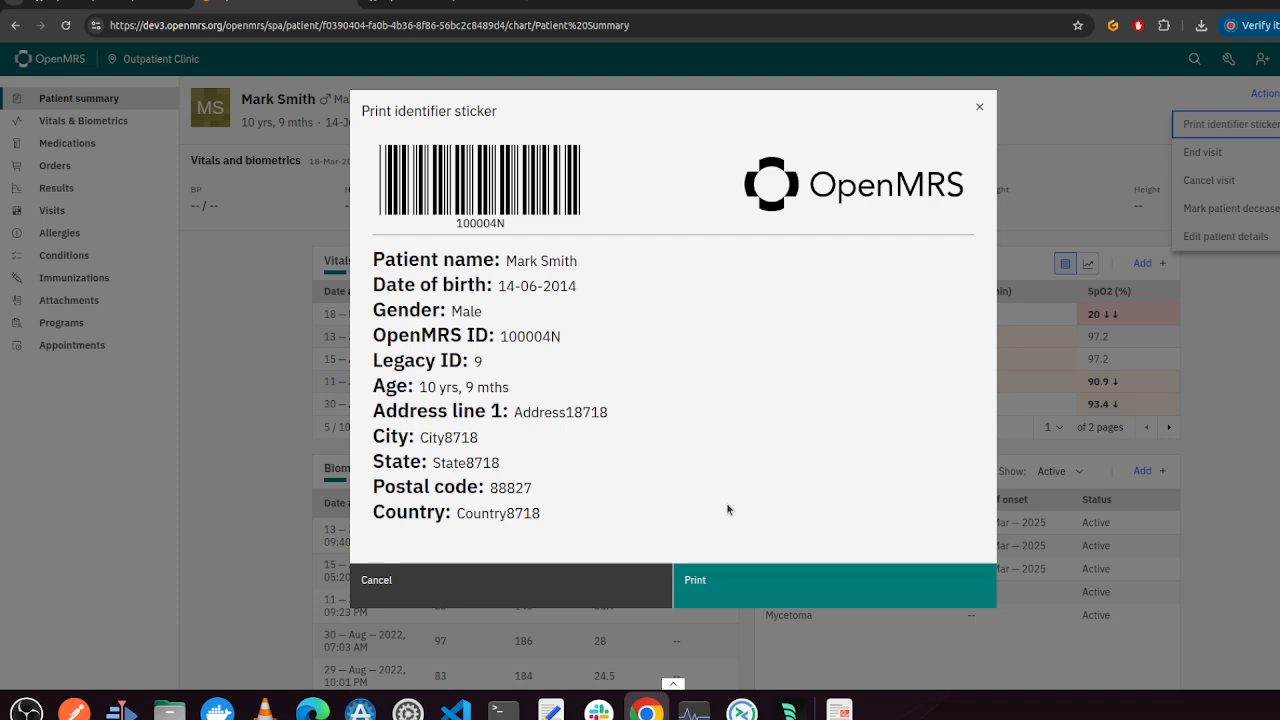
click(751, 597)
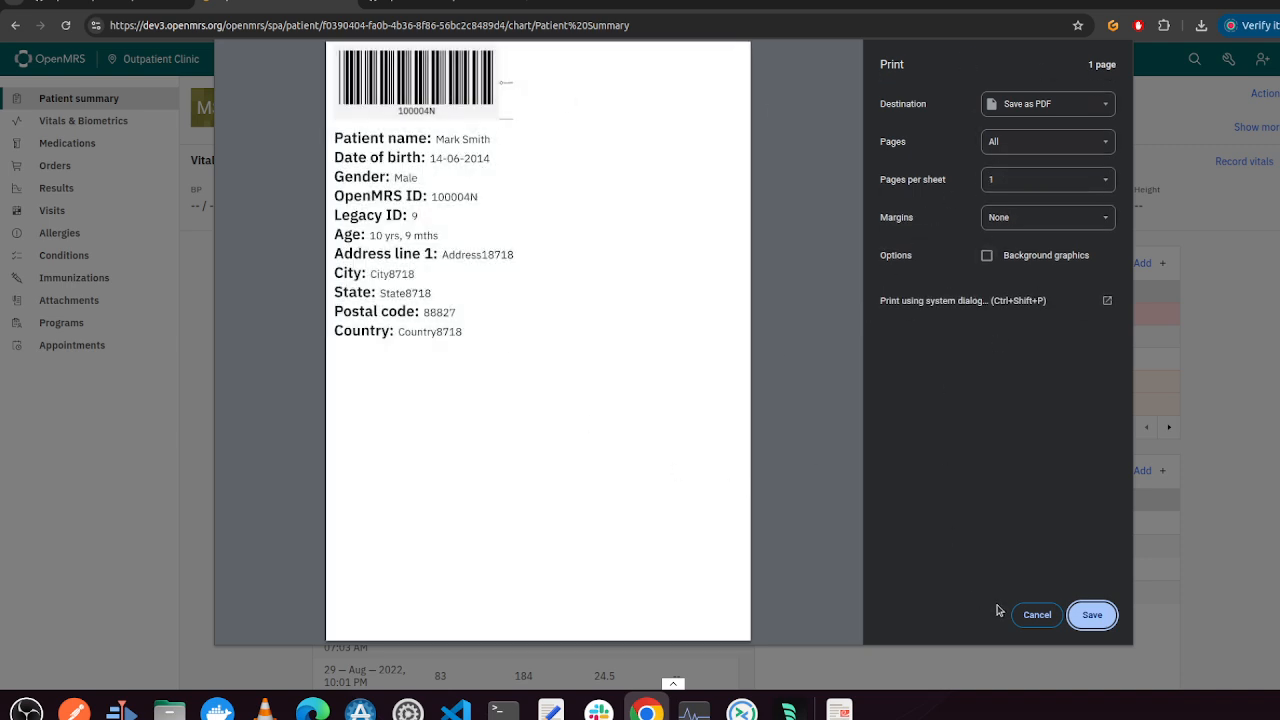
click(1030, 614)
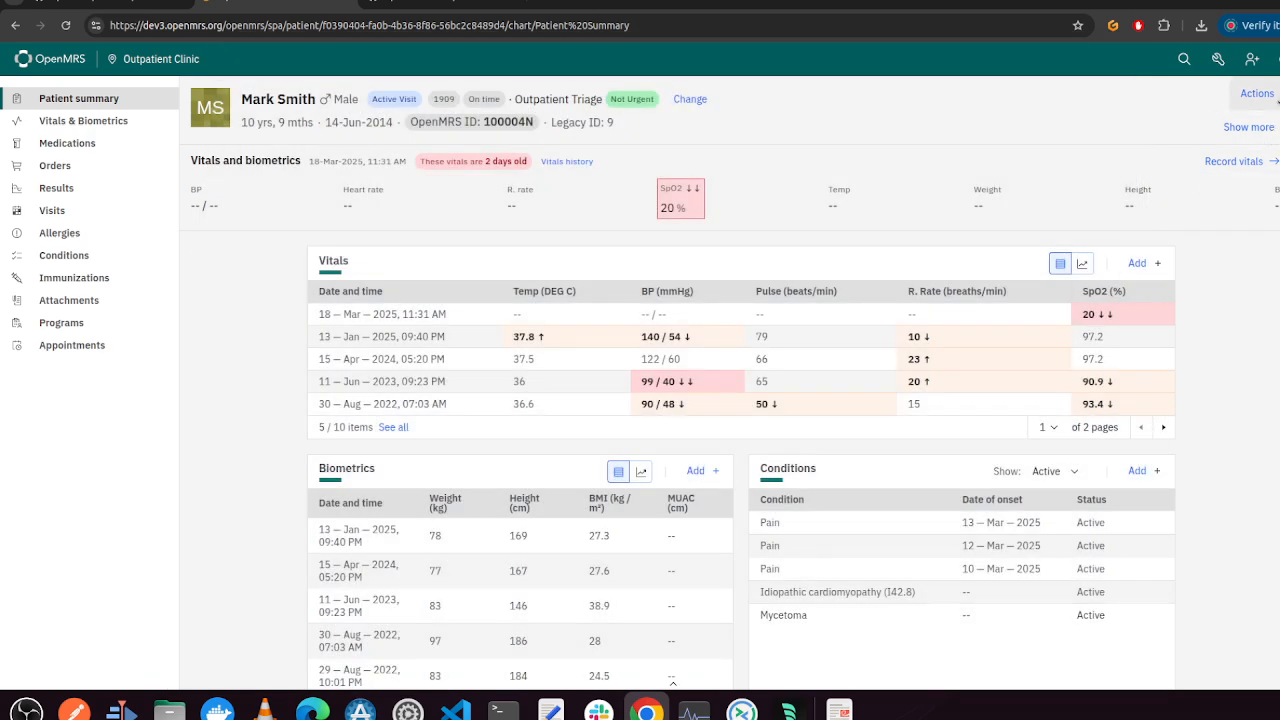
Reopen the implementer tools and switch off the Print patient identifier sticker feature flag
click(673, 683)
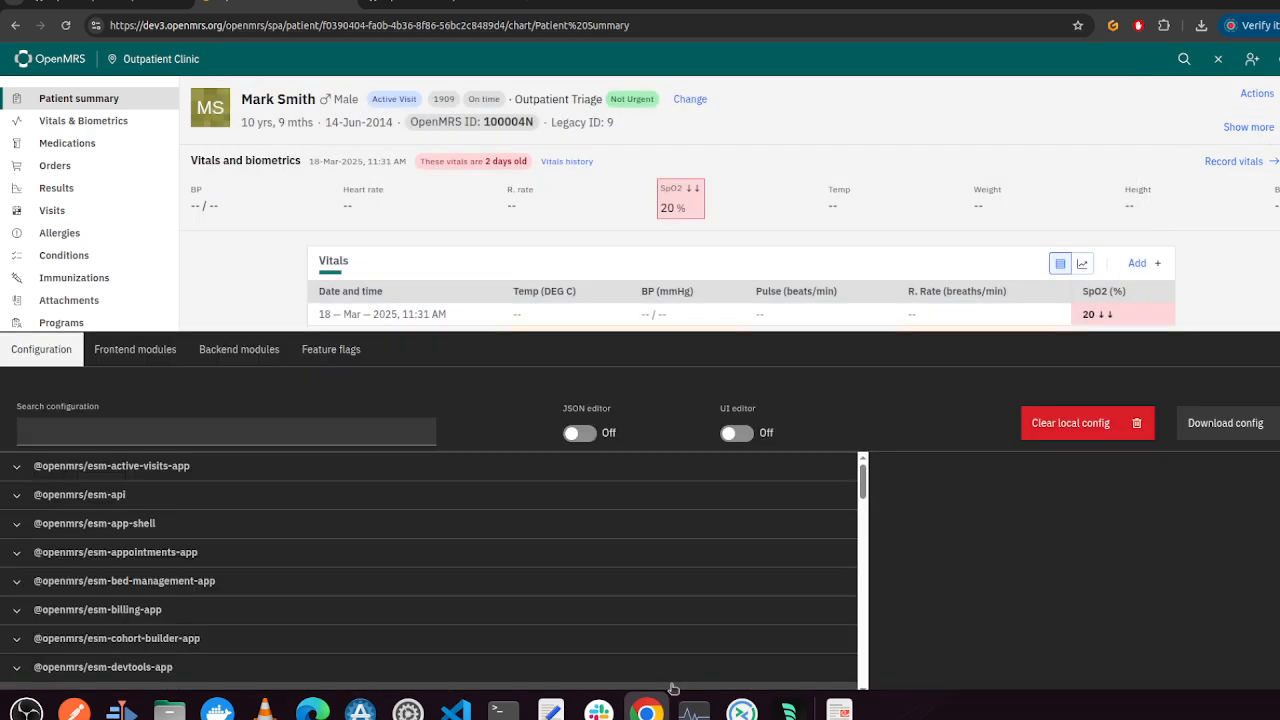
click(313, 356)
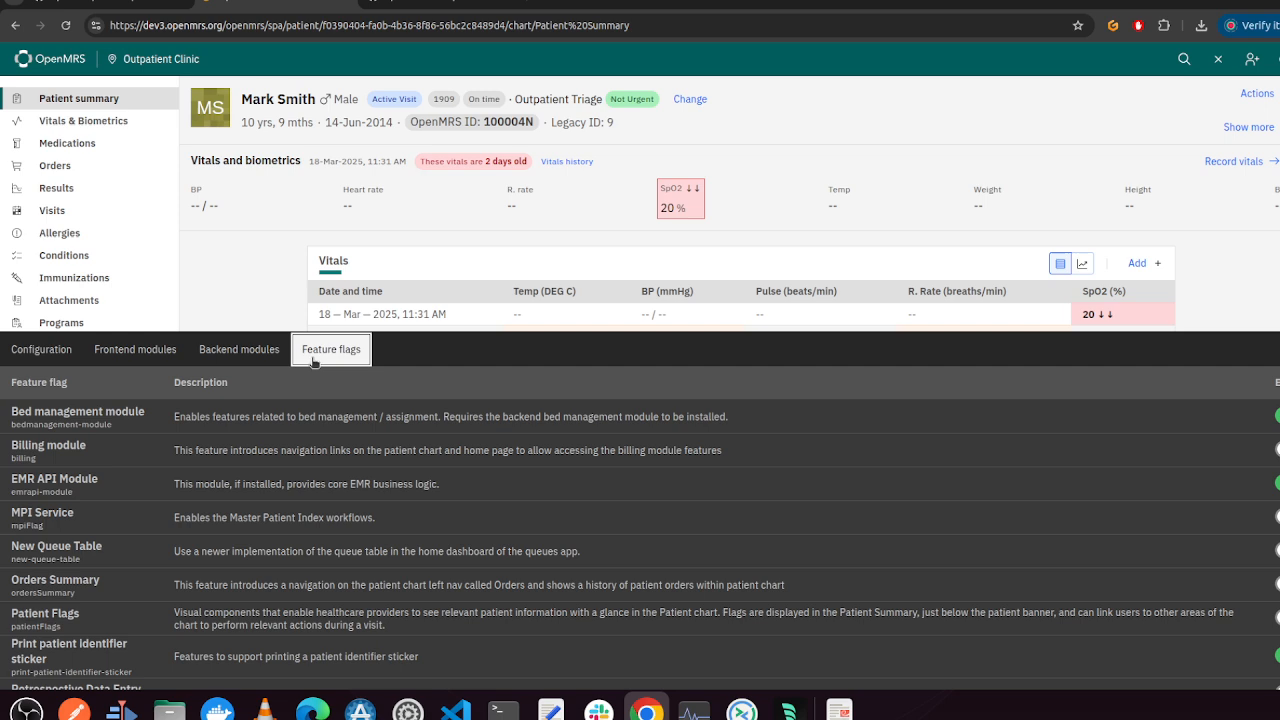
scroll(35, 627, down, 2)
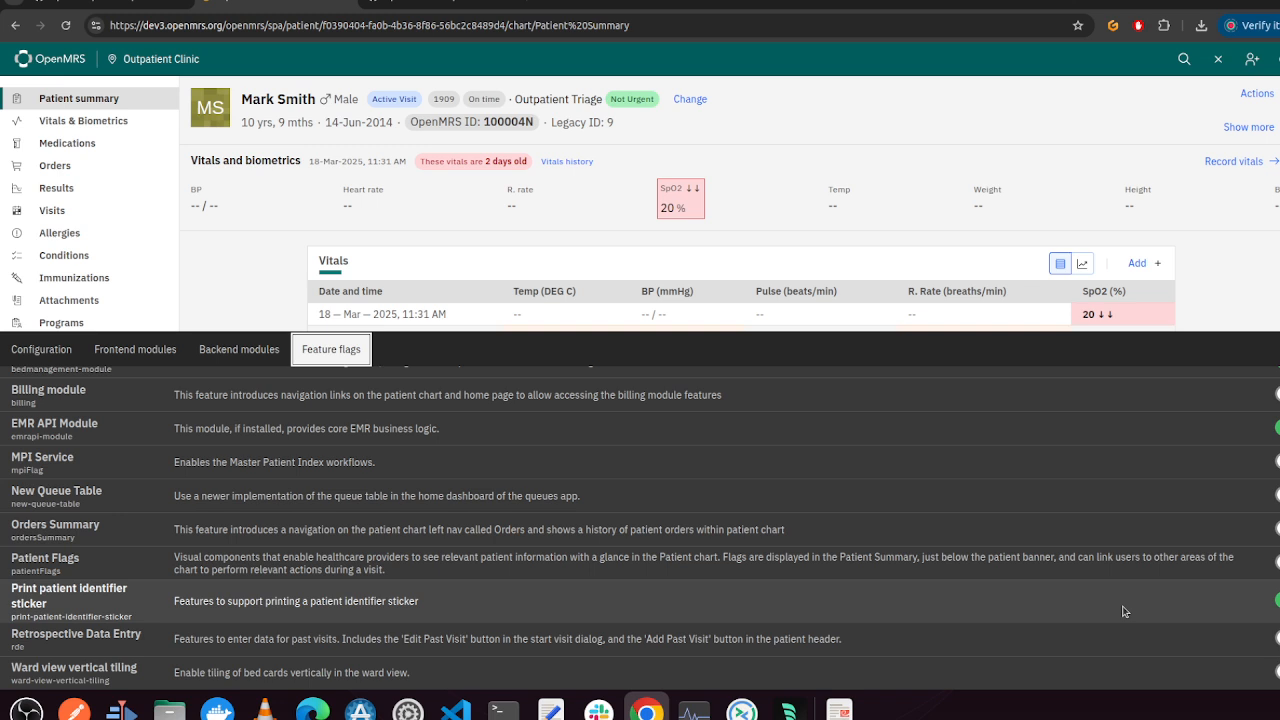
click(1278, 600)
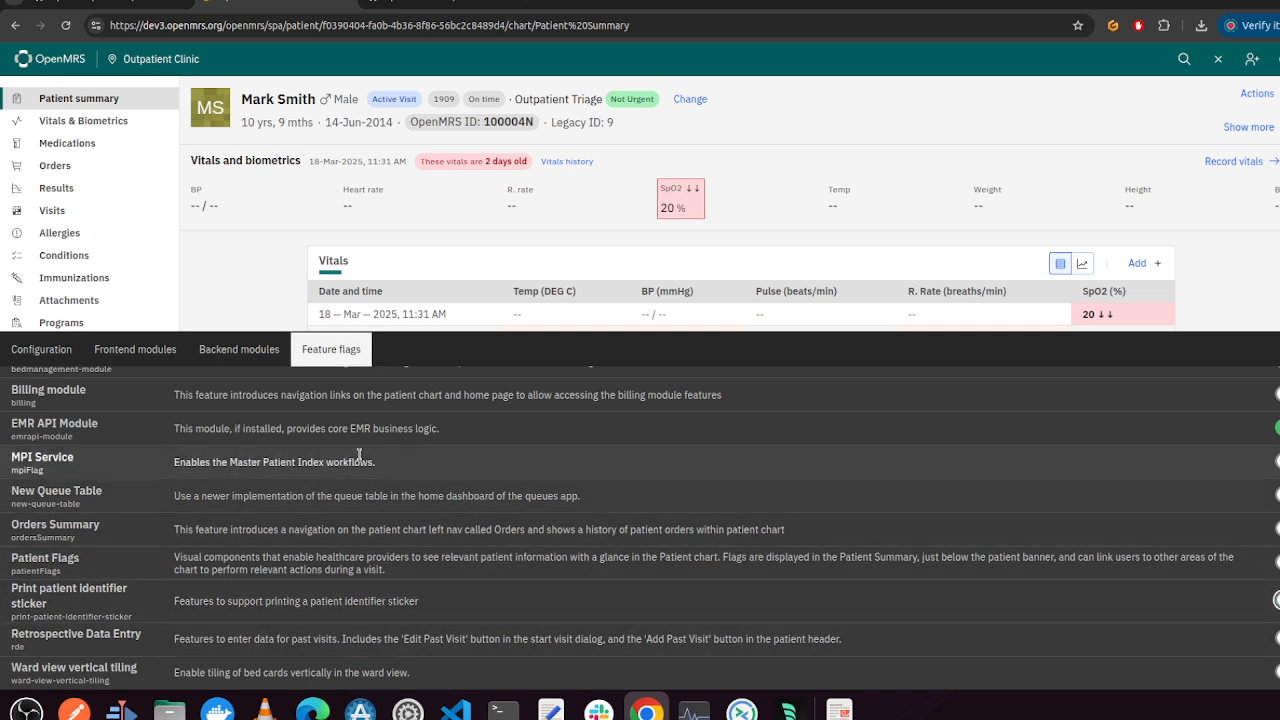
Close the tools panel and check the patient Actions menu for the sticker option
click(1272, 349)
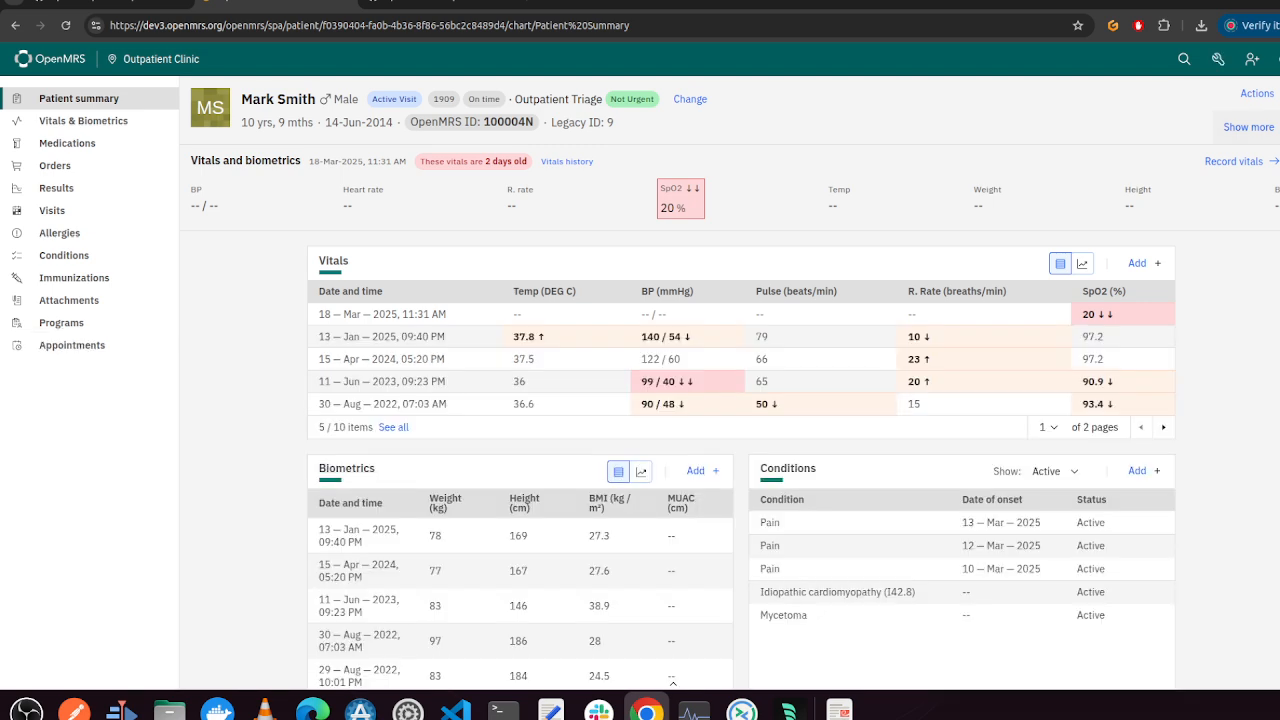
click(1257, 93)
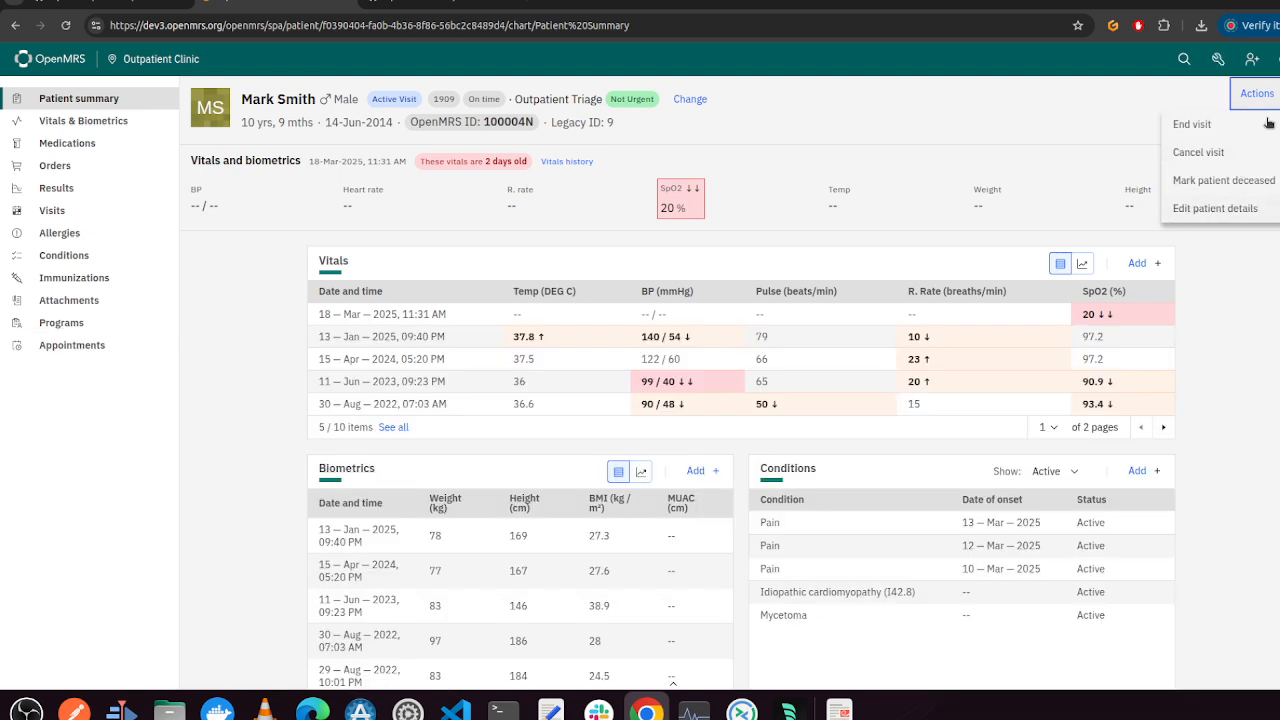
Reopen the feature flags list and toggle the Patient Flags feature flag
click(677, 682)
click(350, 353)
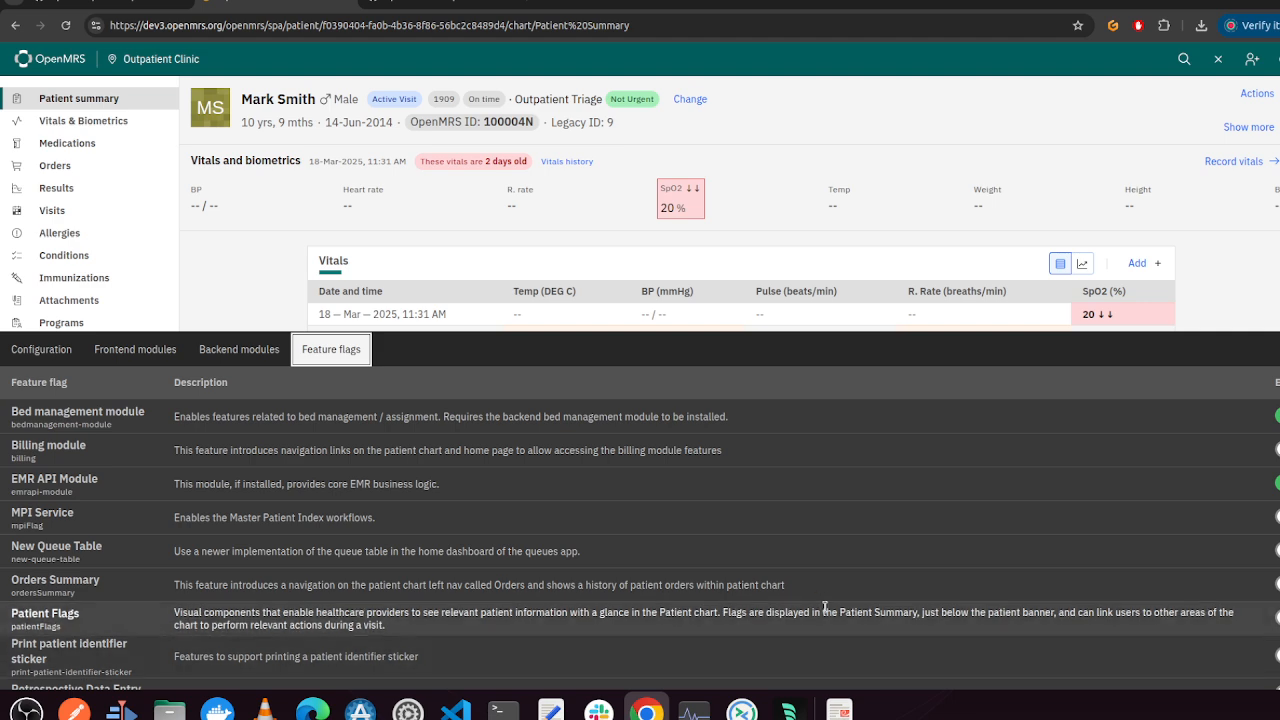
click(1276, 617)
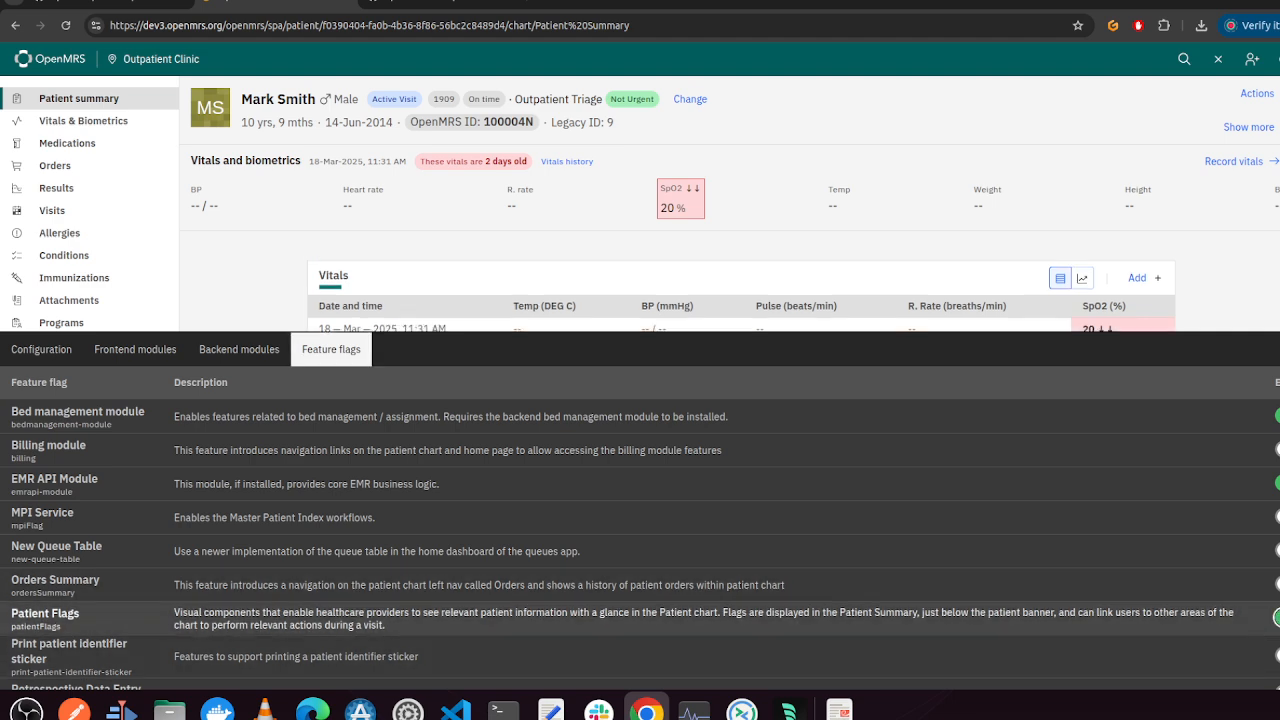
Check the patient Actions menu again and reload the patient chart page
click(1257, 93)
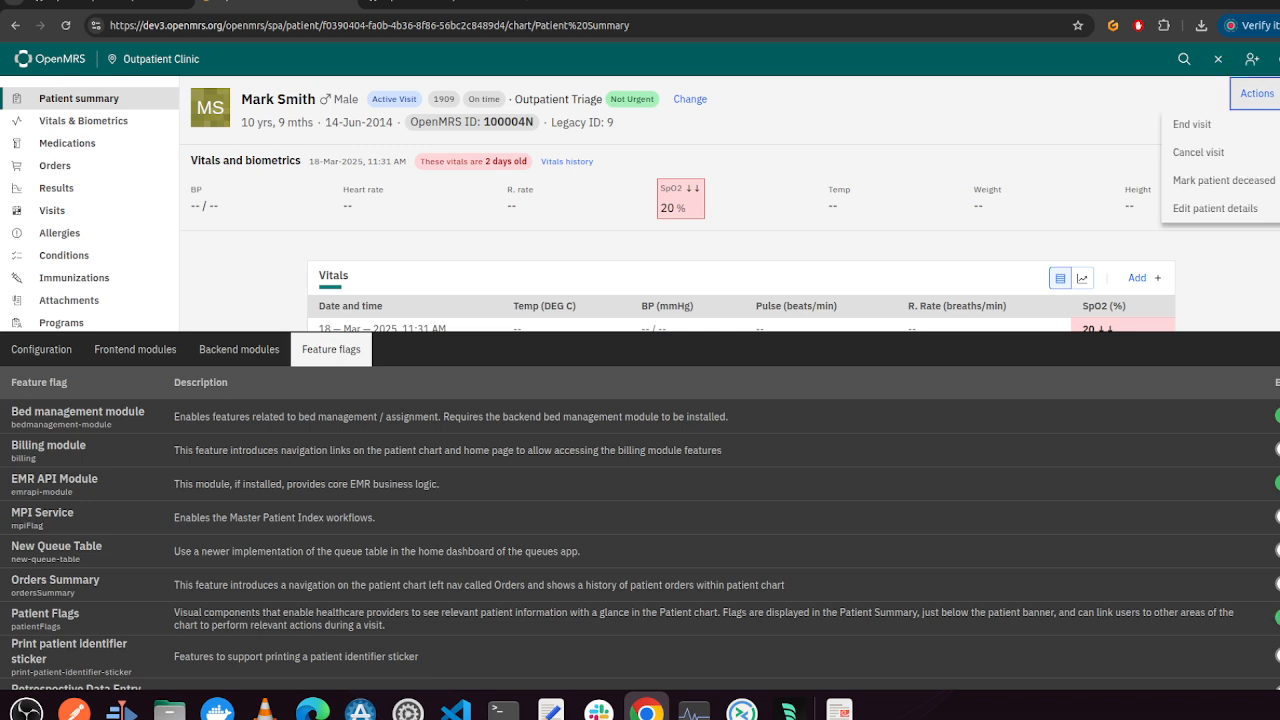
click(1258, 105)
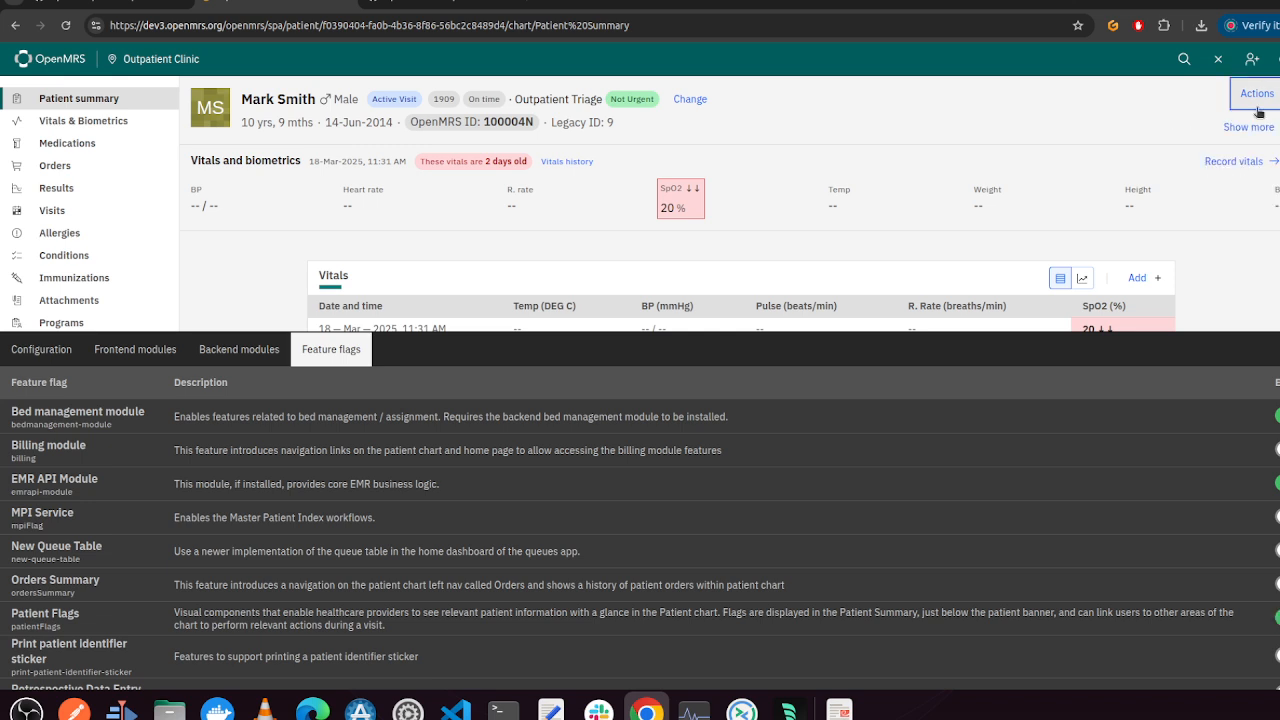
click(65, 27)
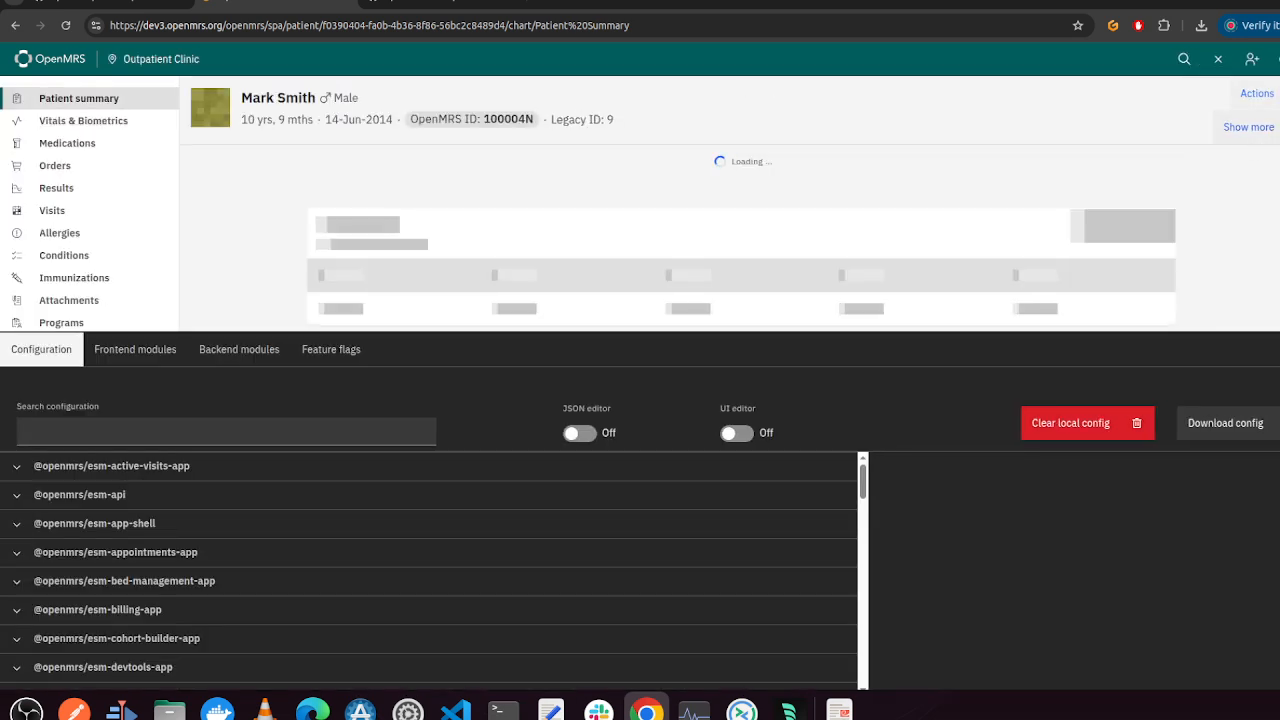
Review the feature flags list and the patient Actions menu after the reload
click(1257, 93)
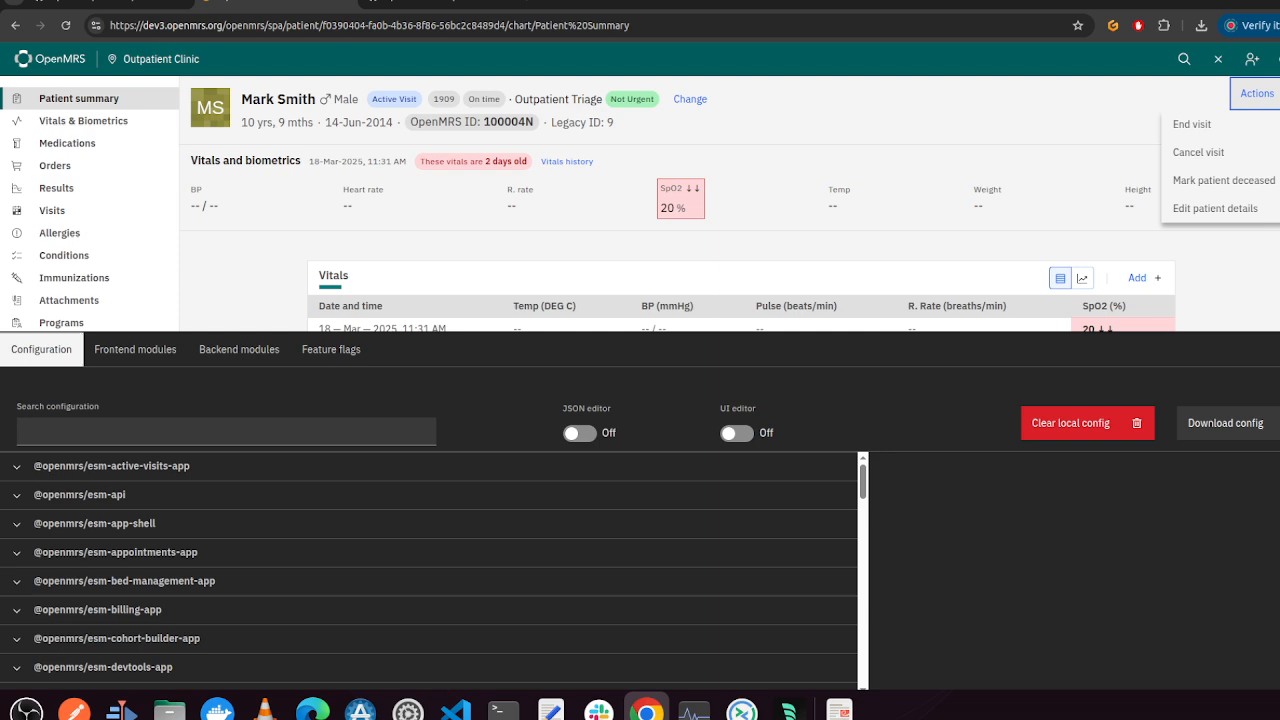
click(331, 349)
scroll(557, 660, down, 1)
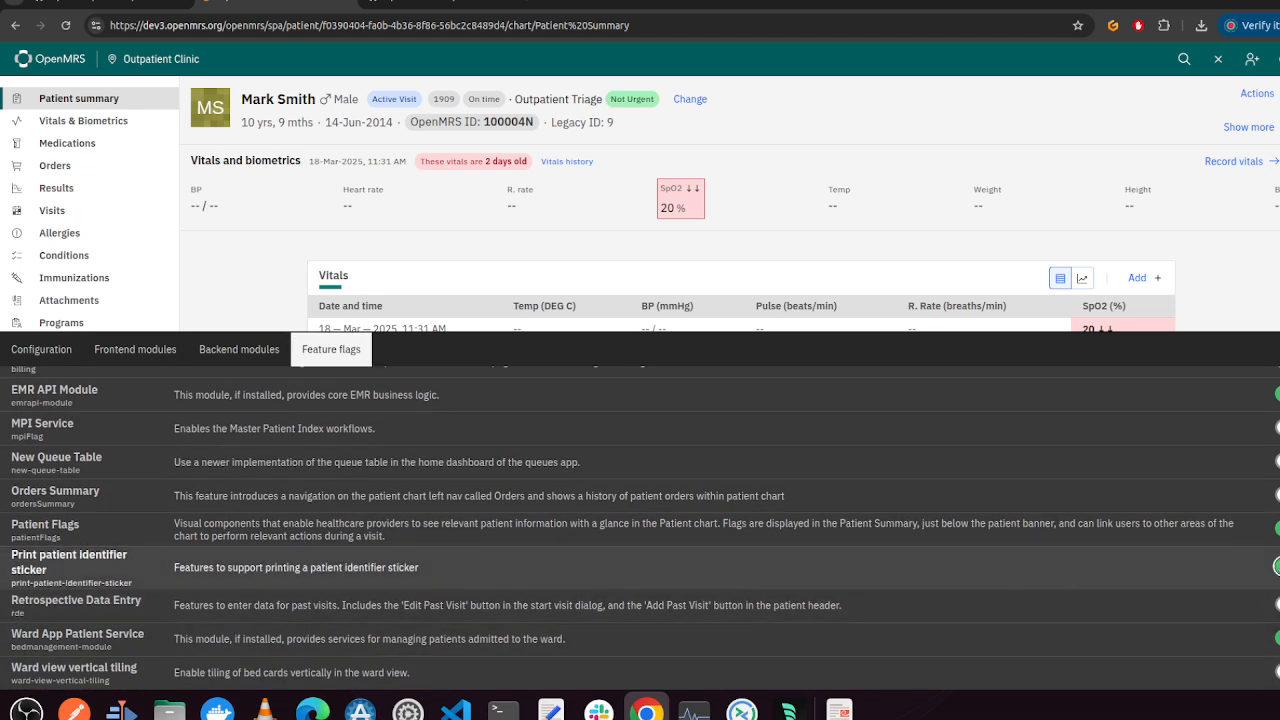
click(1257, 93)
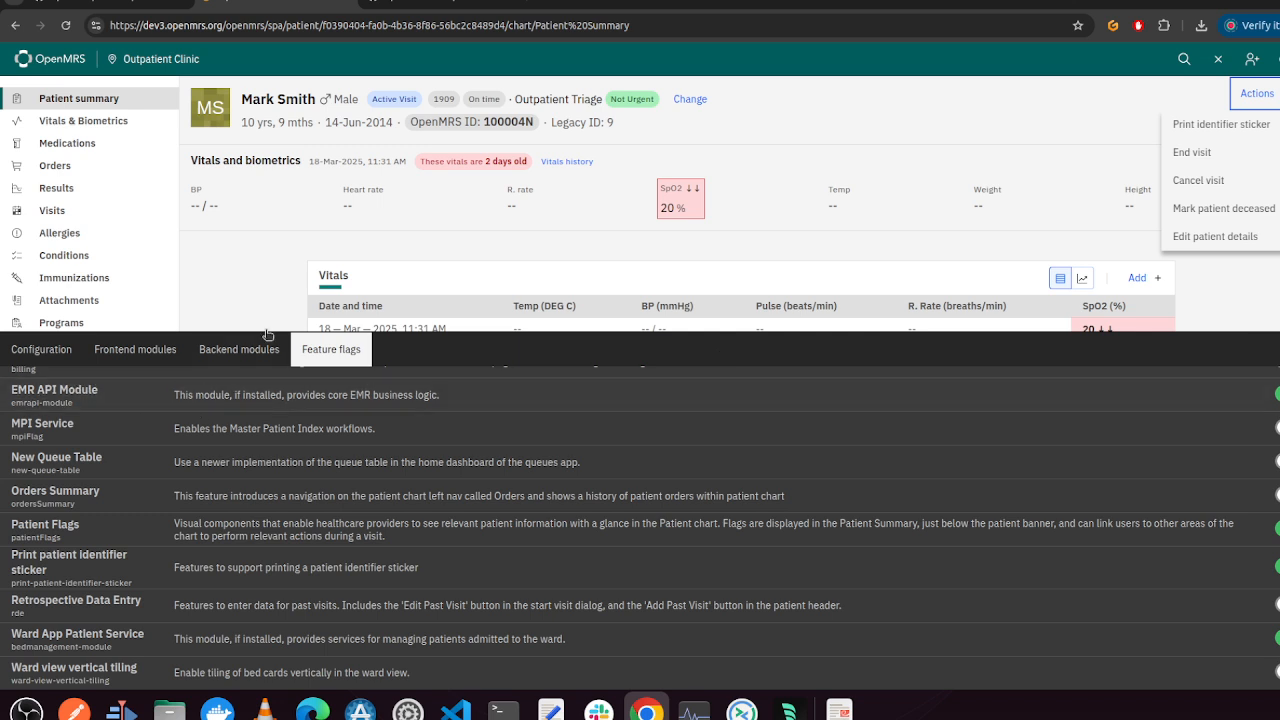
click(239, 349)
click(96, 349)
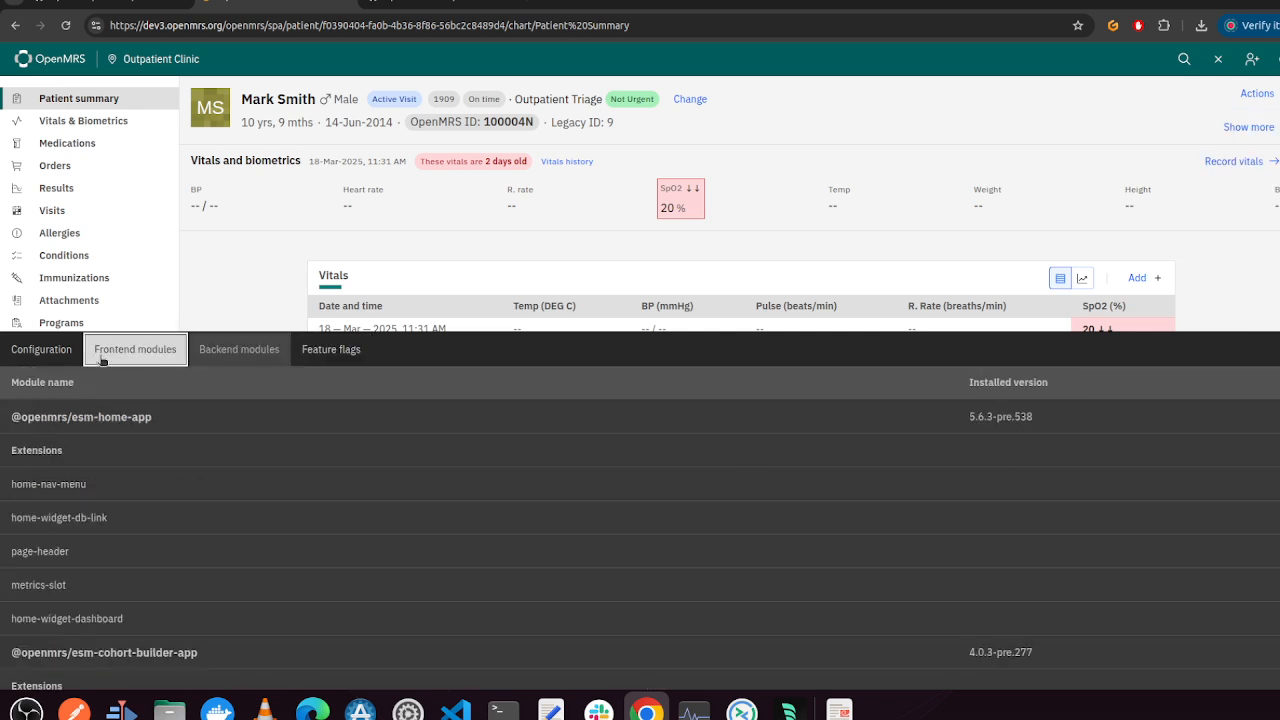
click(36, 360)
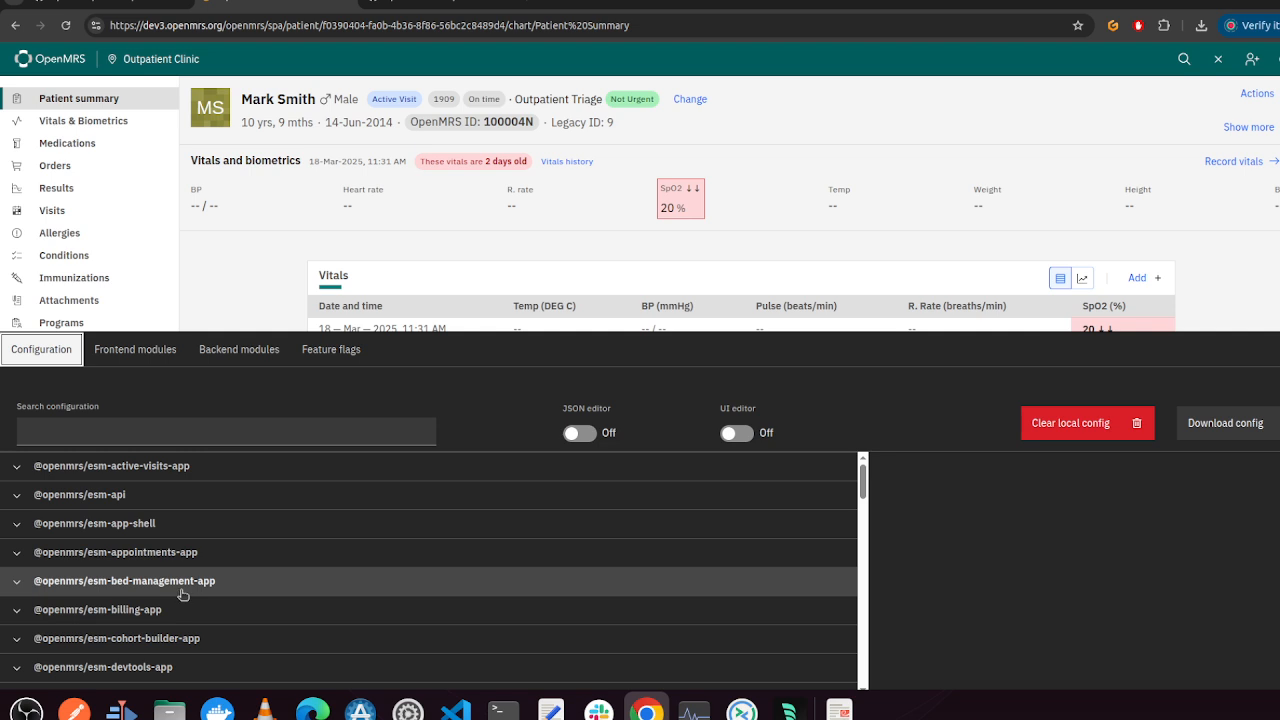
scroll(407, 589, down, 1)
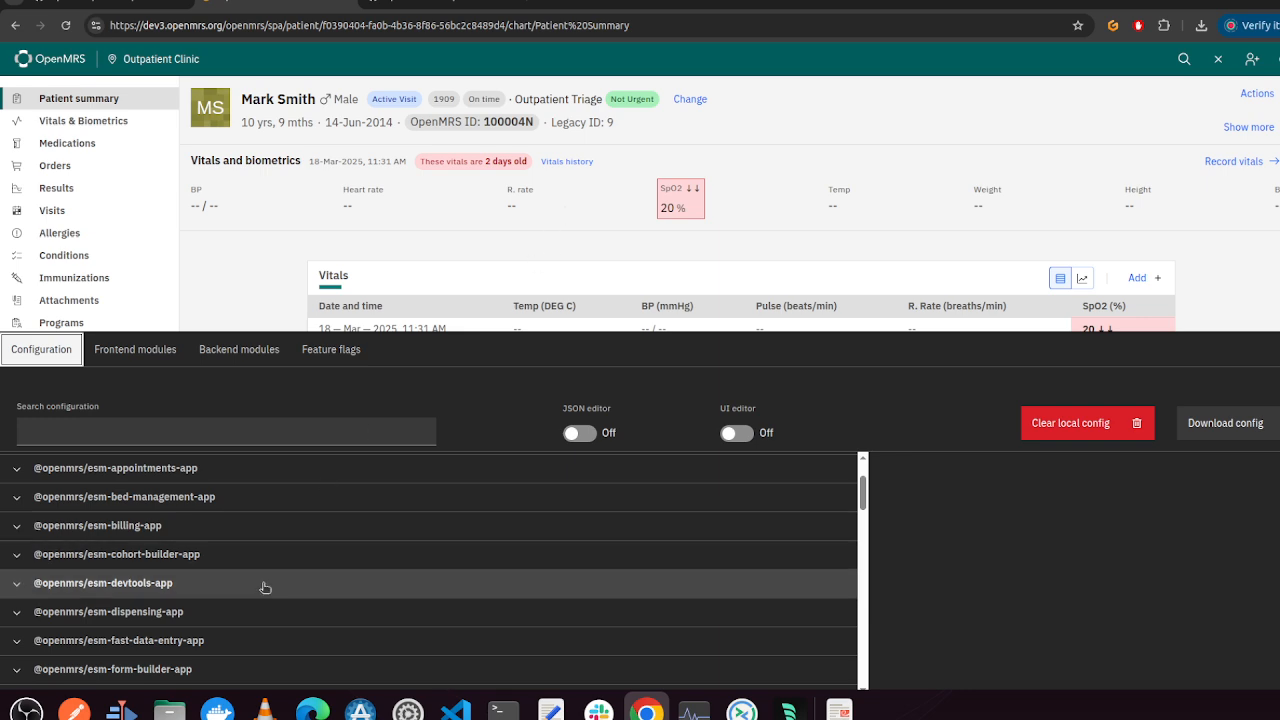
click(16, 472)
Try editing the allowAllDayAppointments setting, cancelling without saving
scroll(403, 617, down, 2)
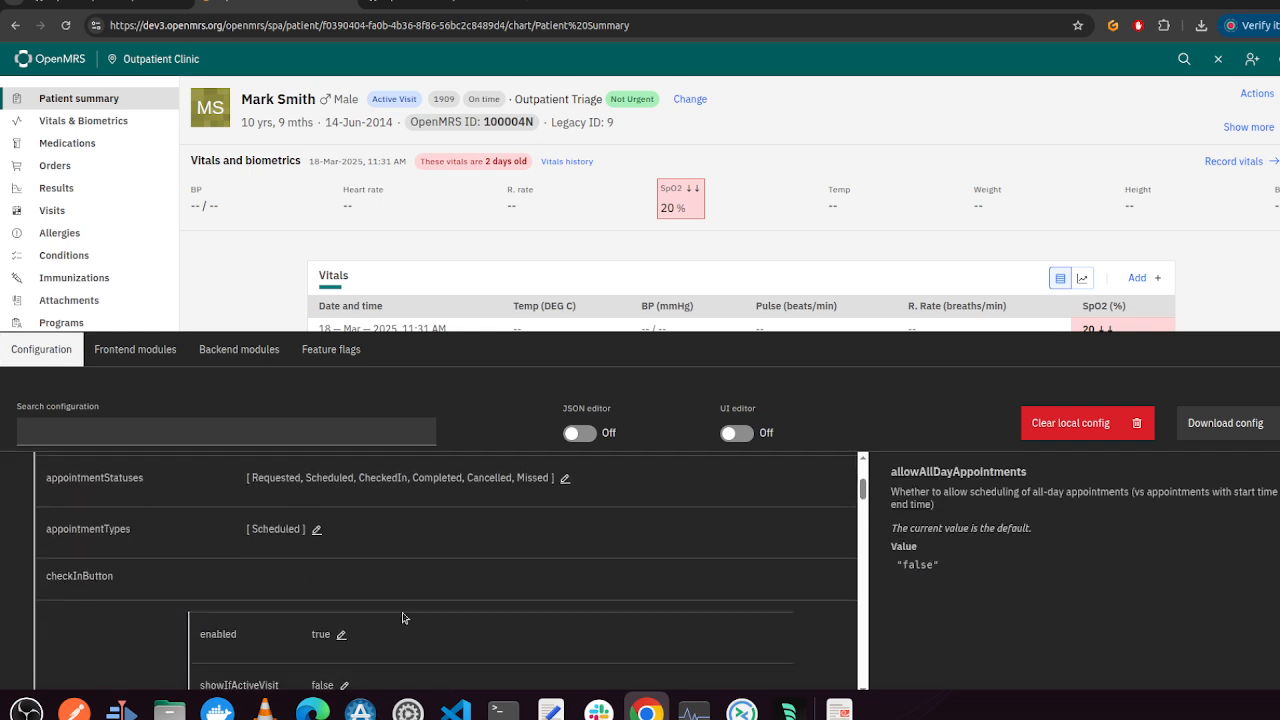
scroll(403, 617, up, 2)
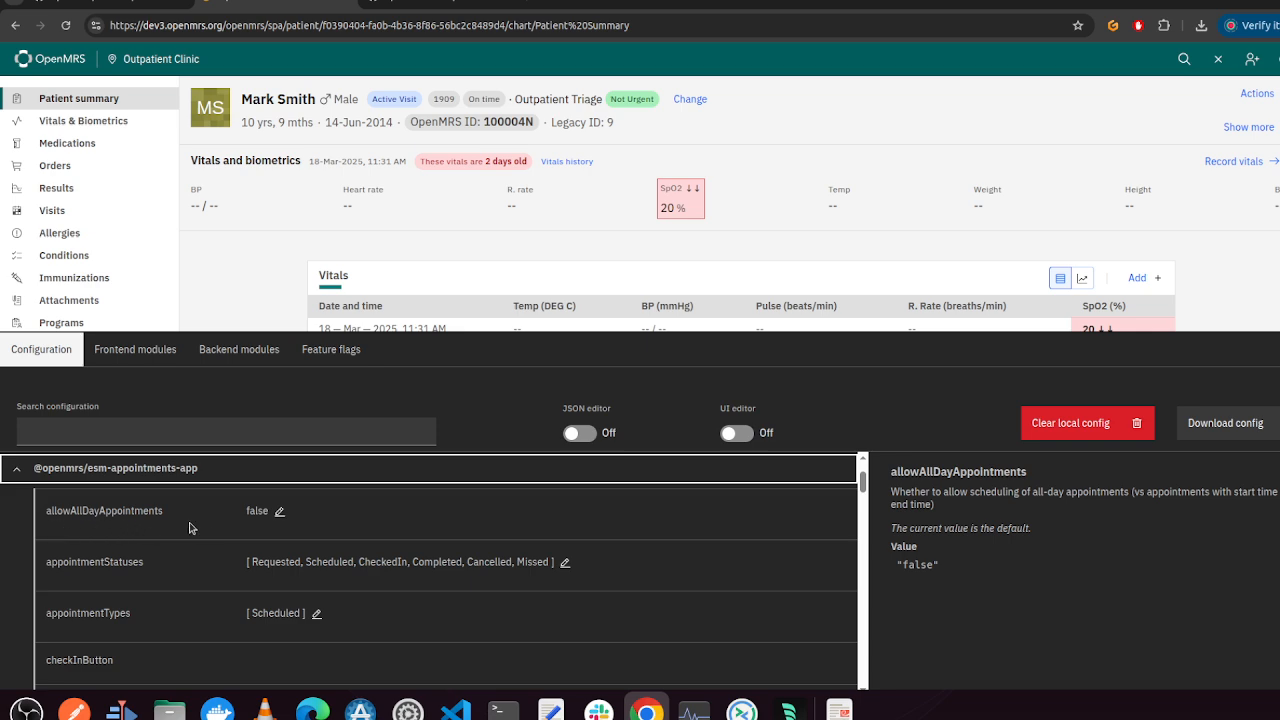
click(279, 513)
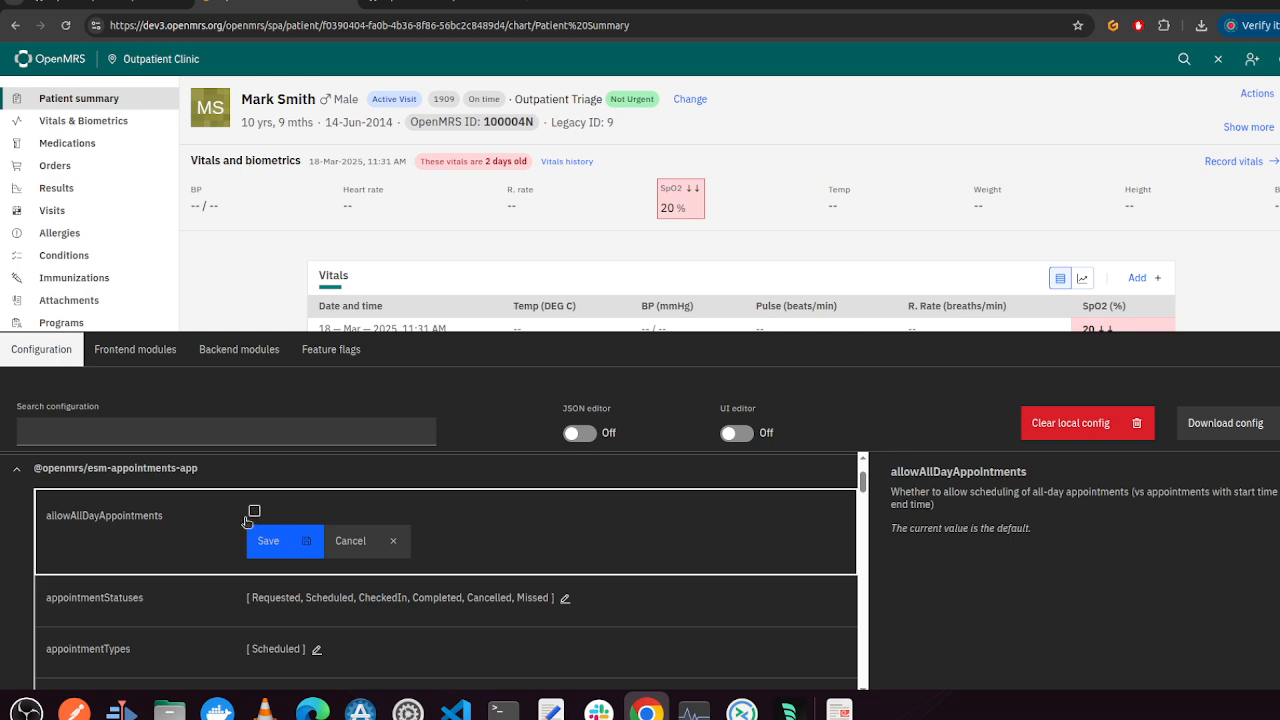
click(395, 541)
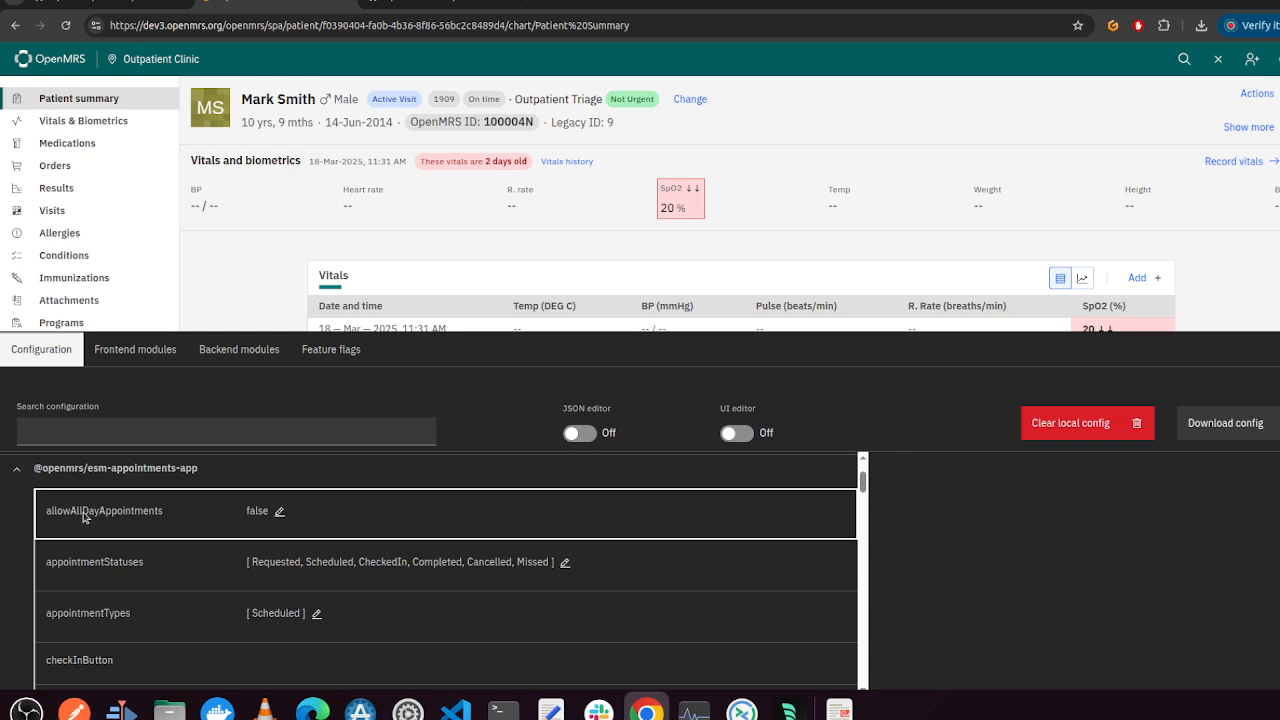
scroll(217, 540, down, 1)
scroll(217, 540, down, 3)
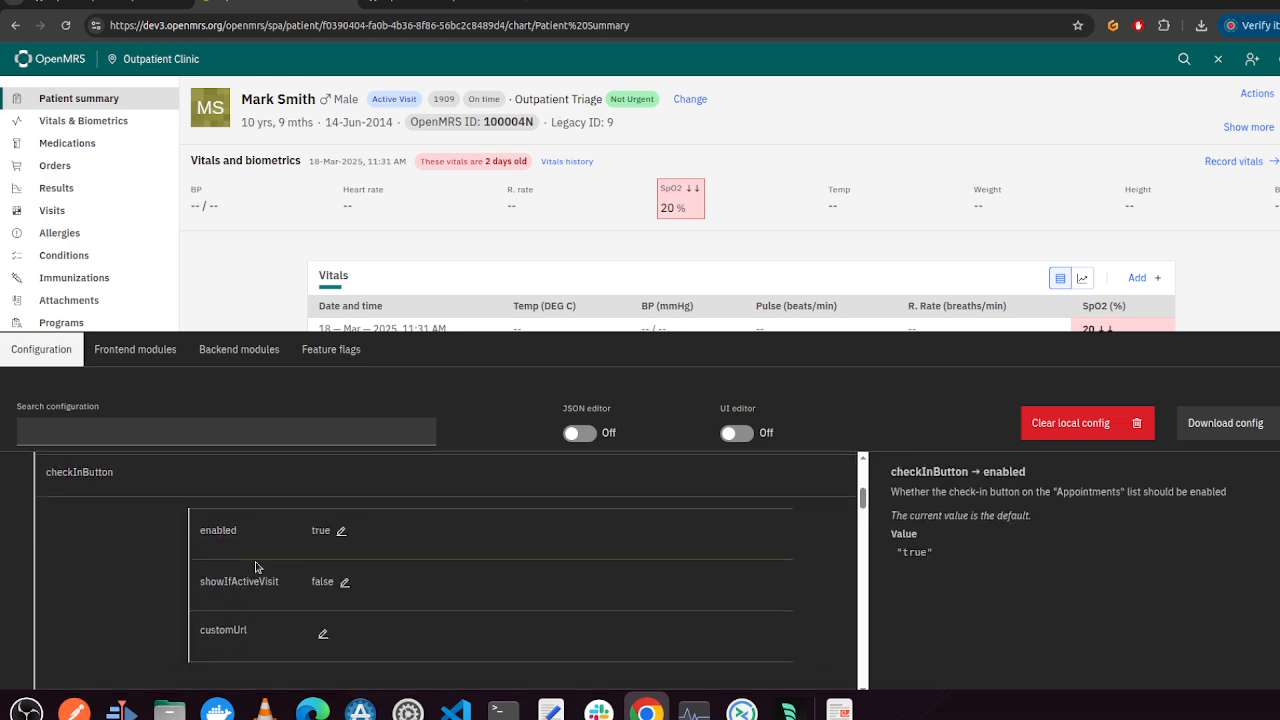
scroll(255, 567, up, 2)
scroll(255, 567, up, 3)
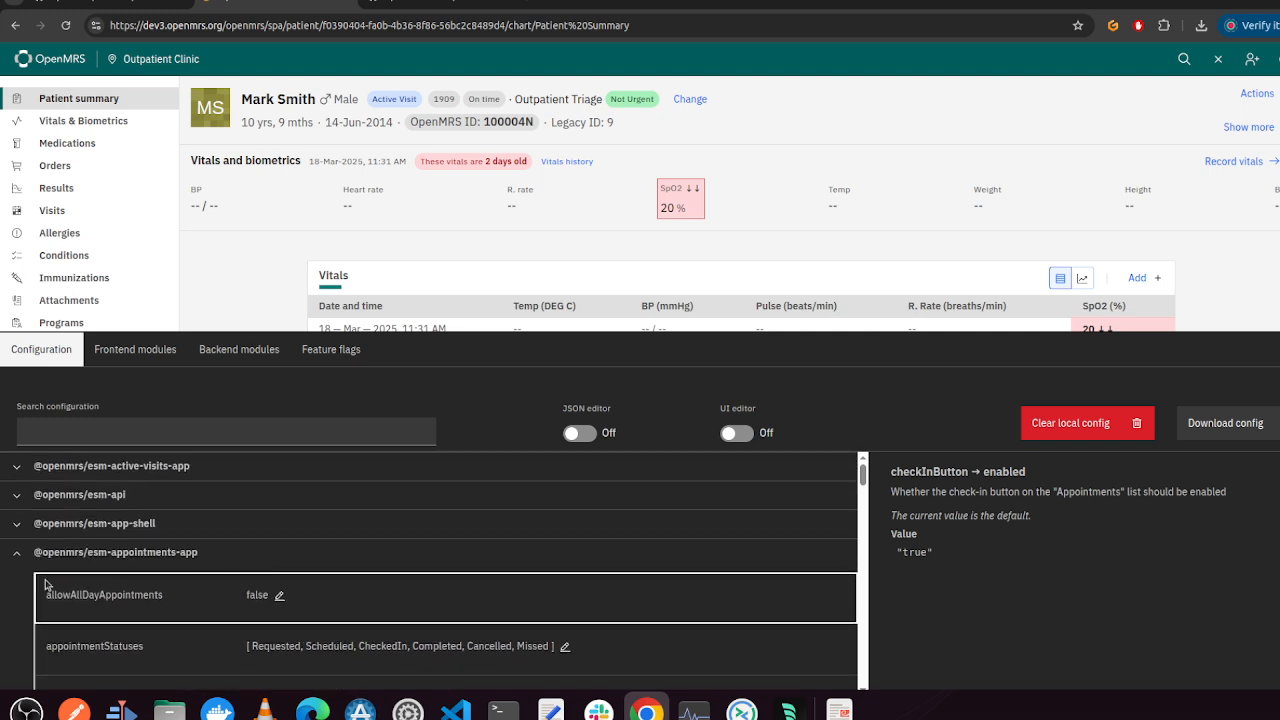
click(17, 557)
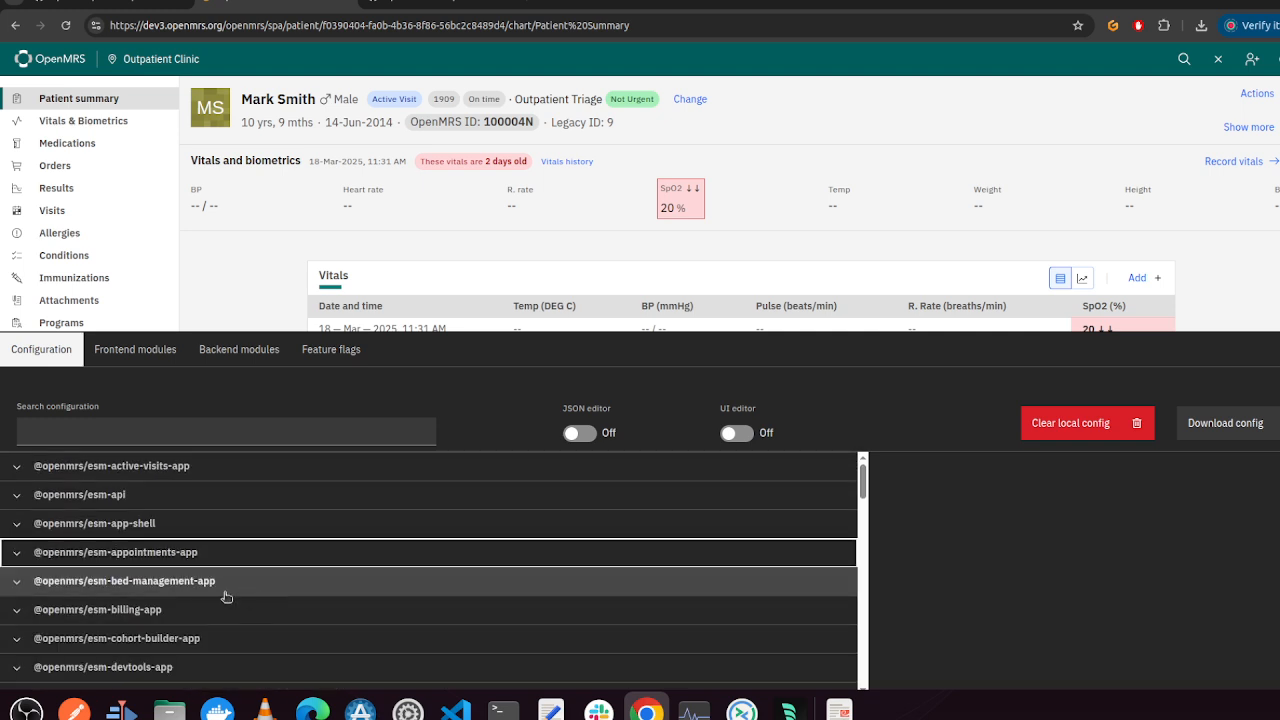
scroll(214, 580, down, 2)
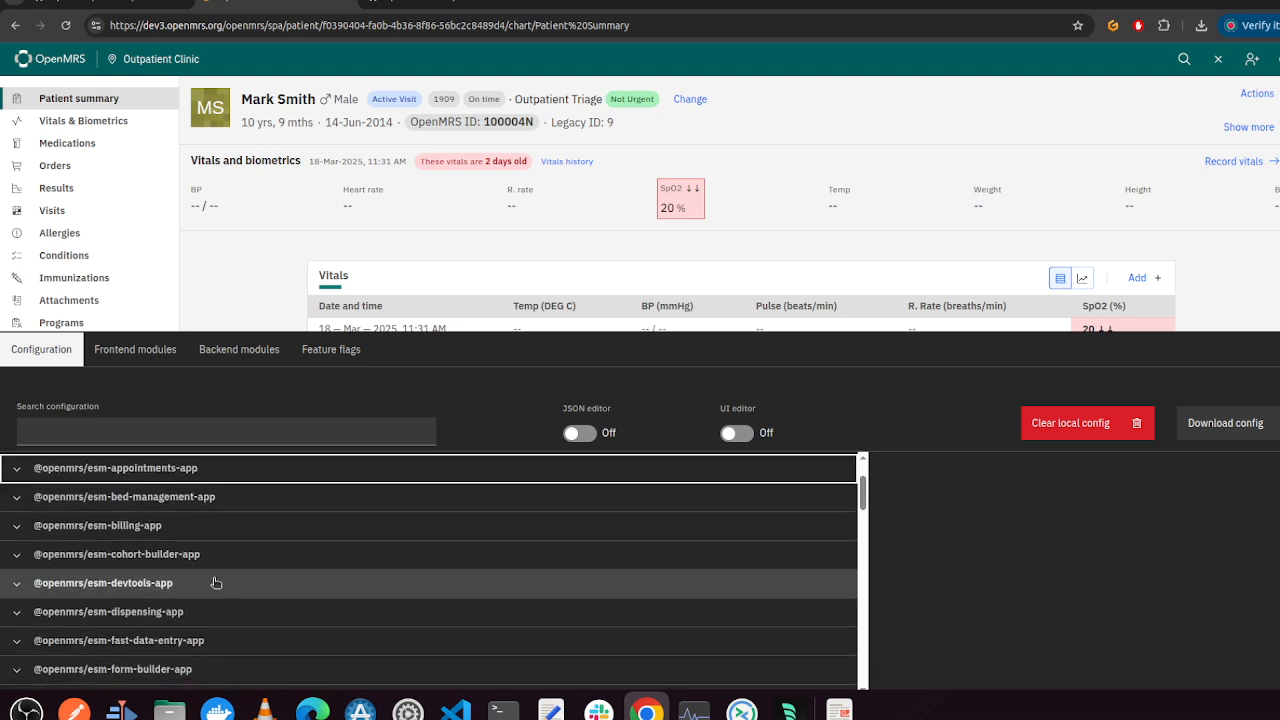
Switch to the config-schema.ts source on GitHub and return to the OpenMRS tab
click(425, 9)
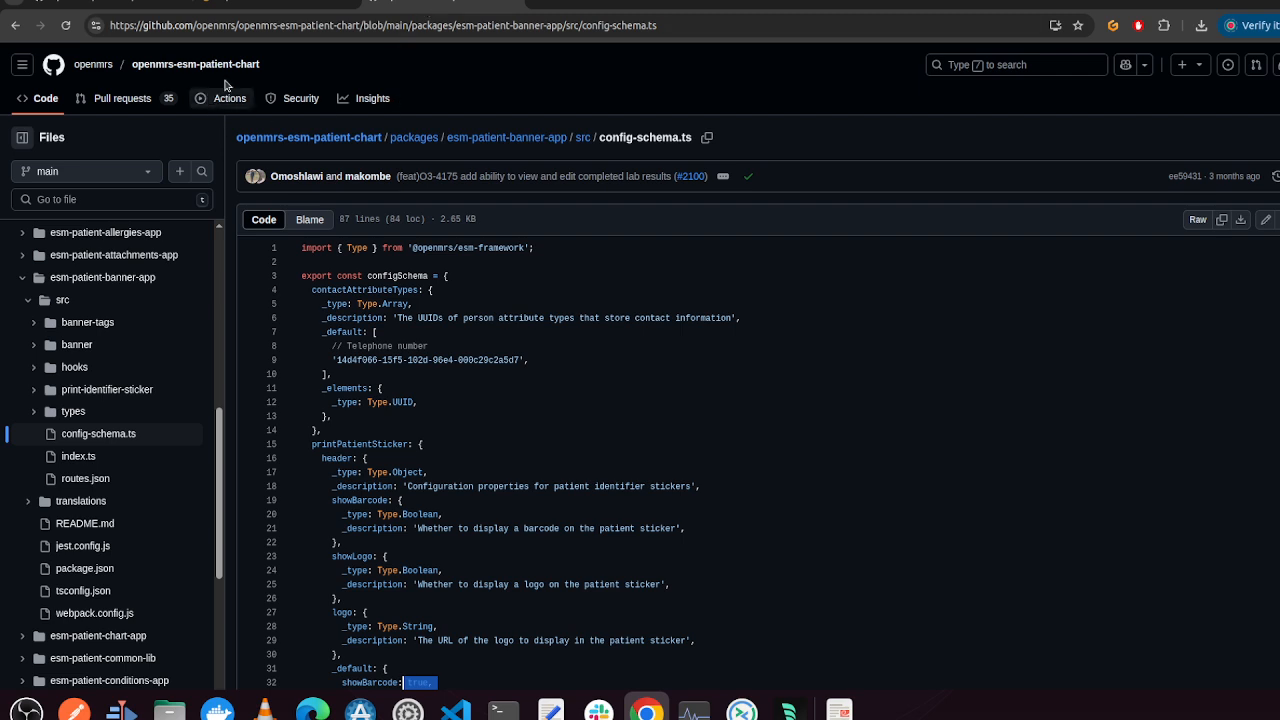
click(290, 10)
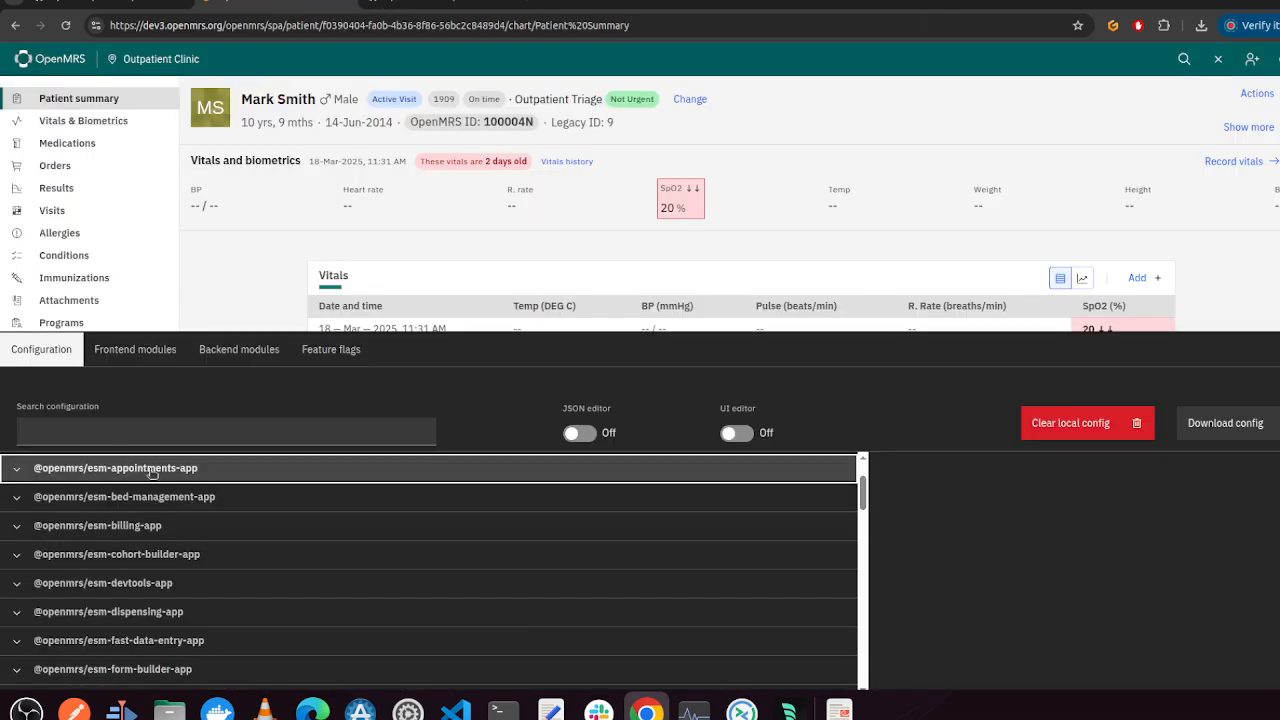
Search the configuration for chart
click(163, 430)
text(c)
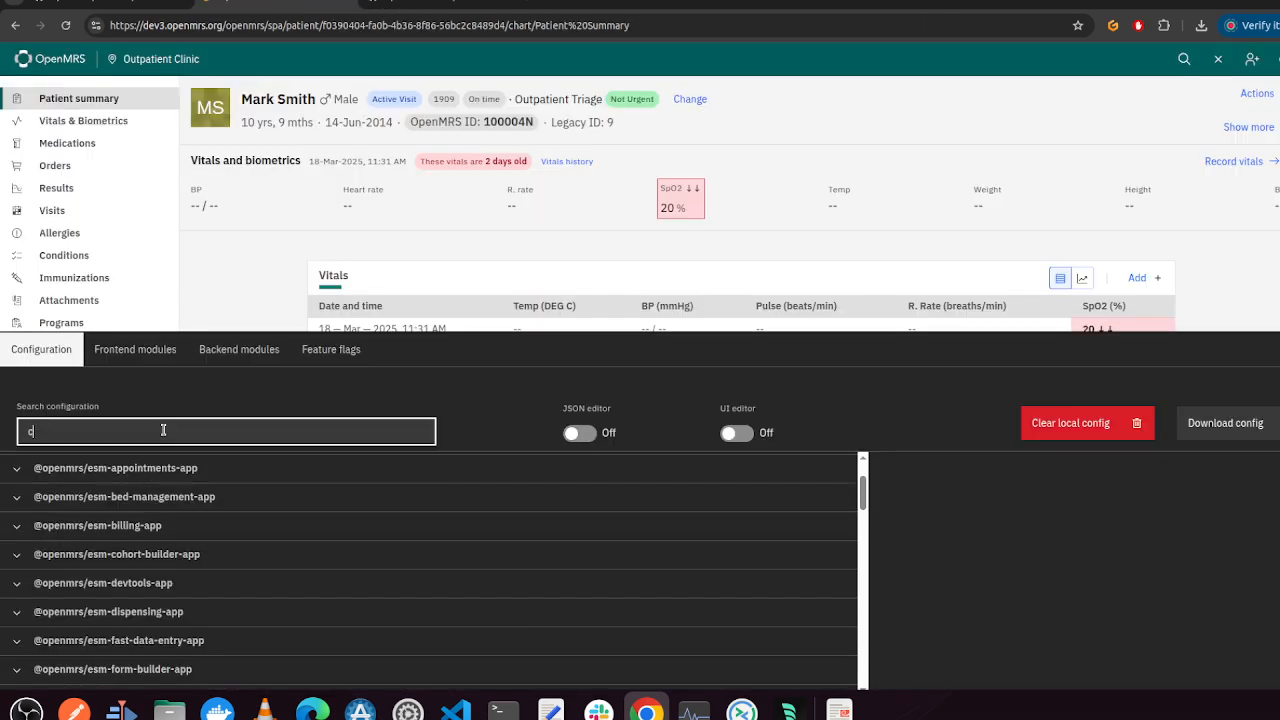
text(hart)
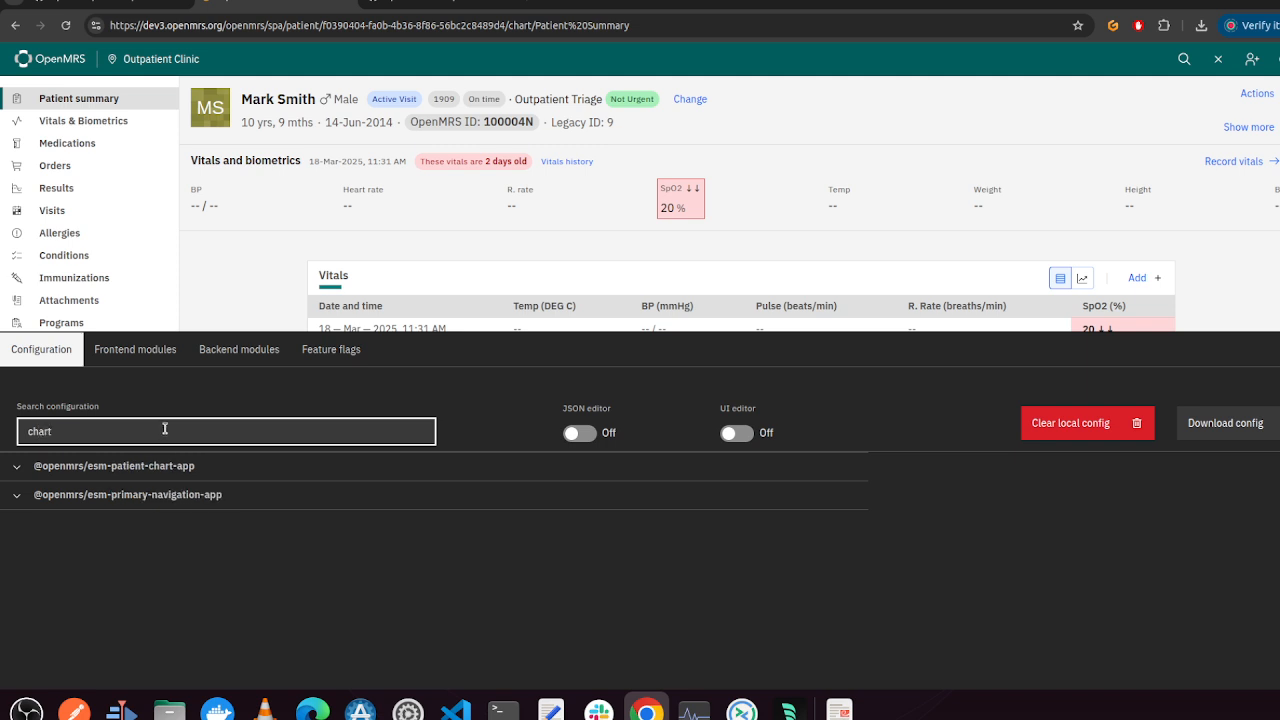
click(130, 472)
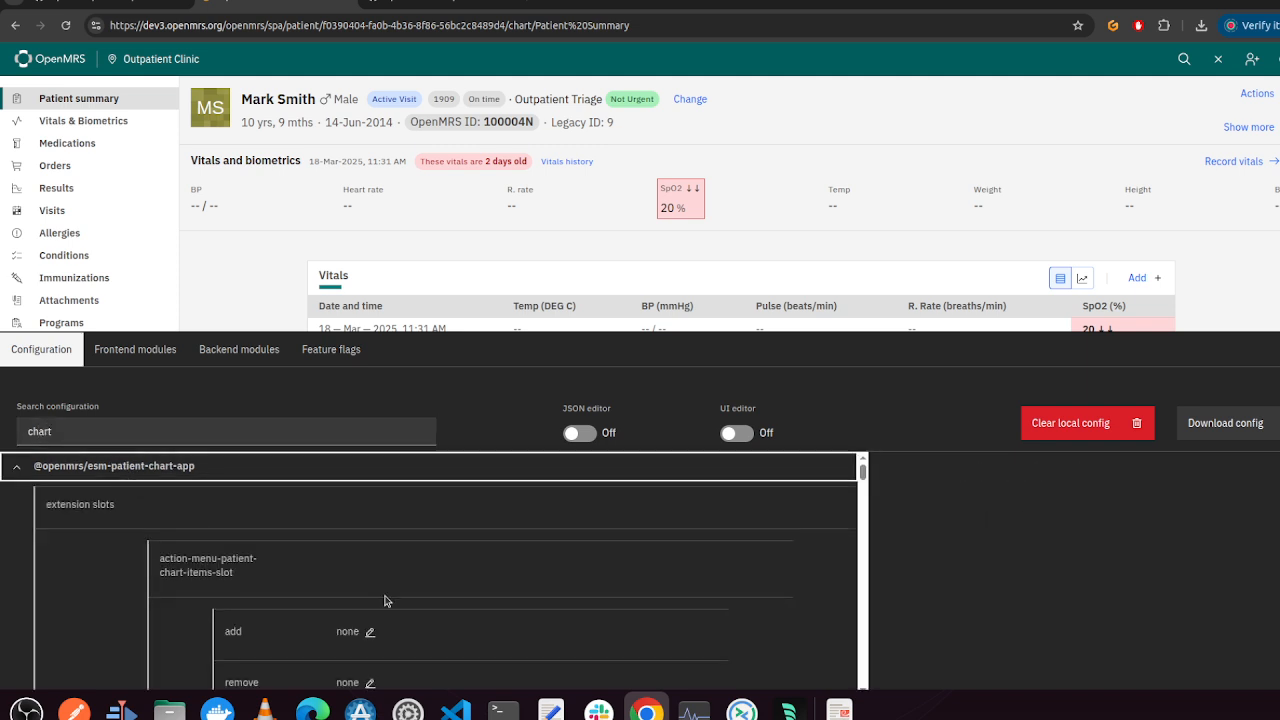
scroll(438, 607, down, 3)
scroll(438, 607, up, 1)
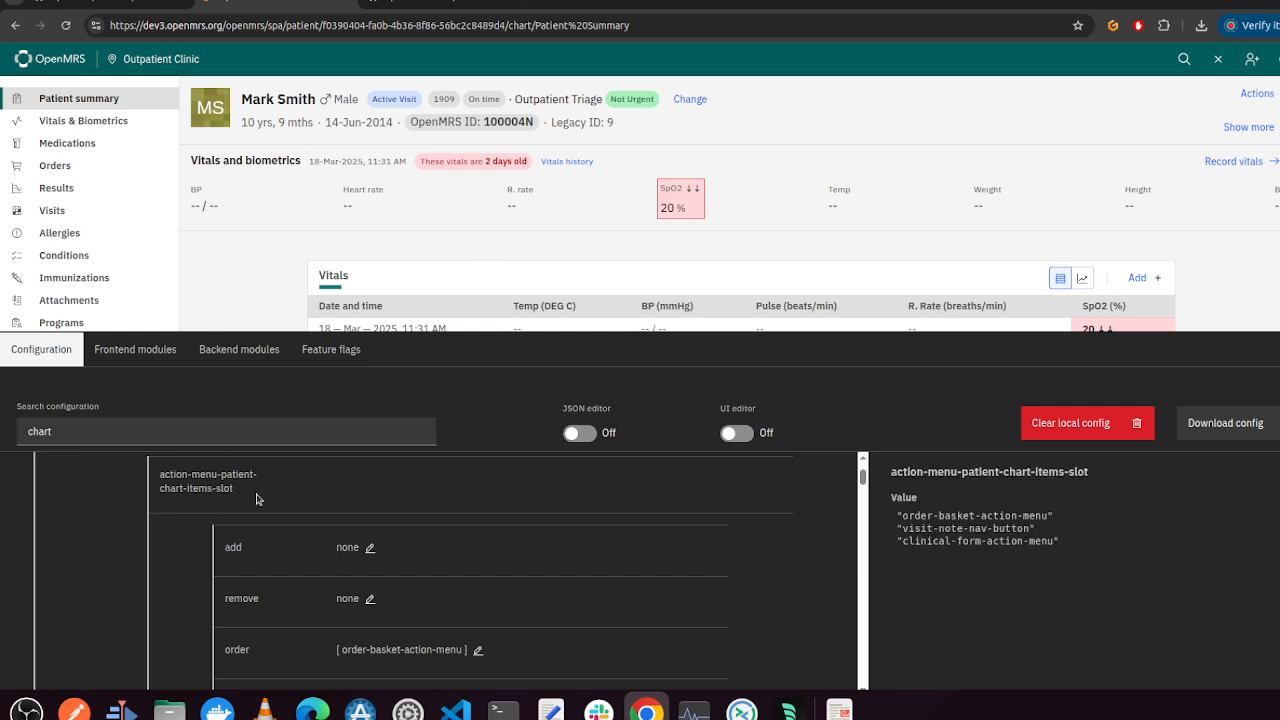
scroll(256, 498, up, 2)
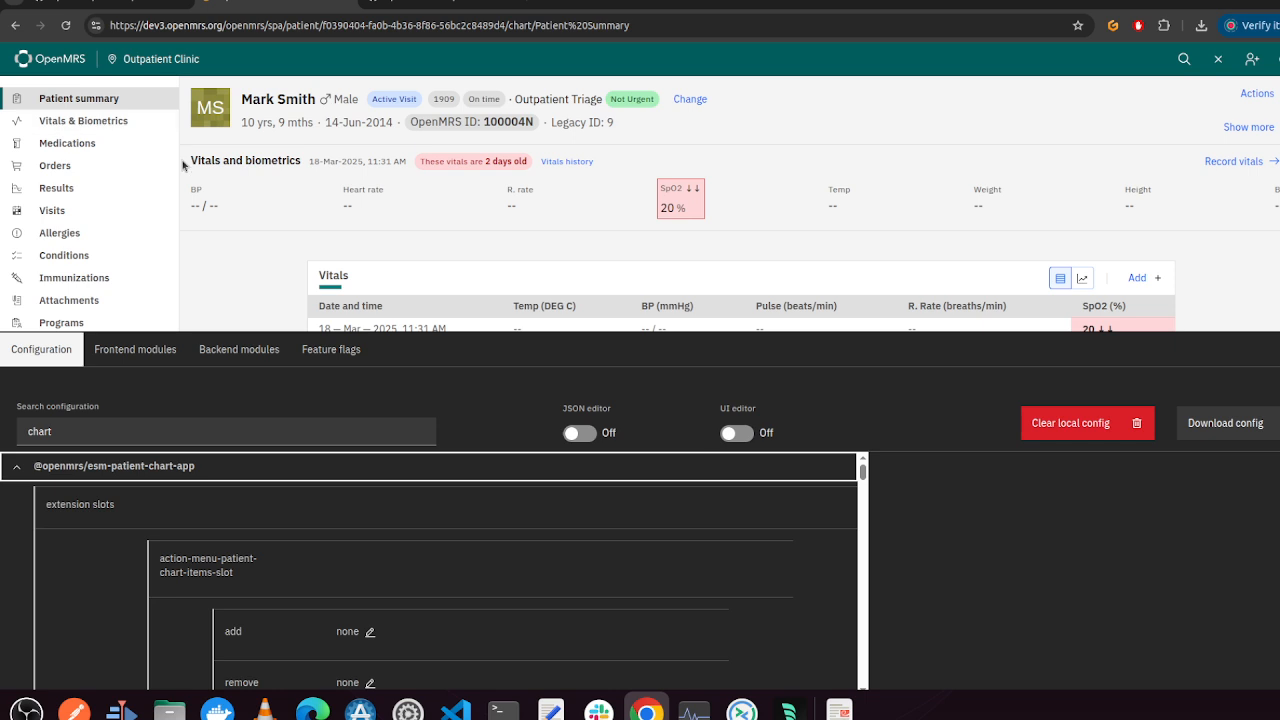
Turn on the UI editor to outline the page's extension slots, then switch it off again
click(738, 433)
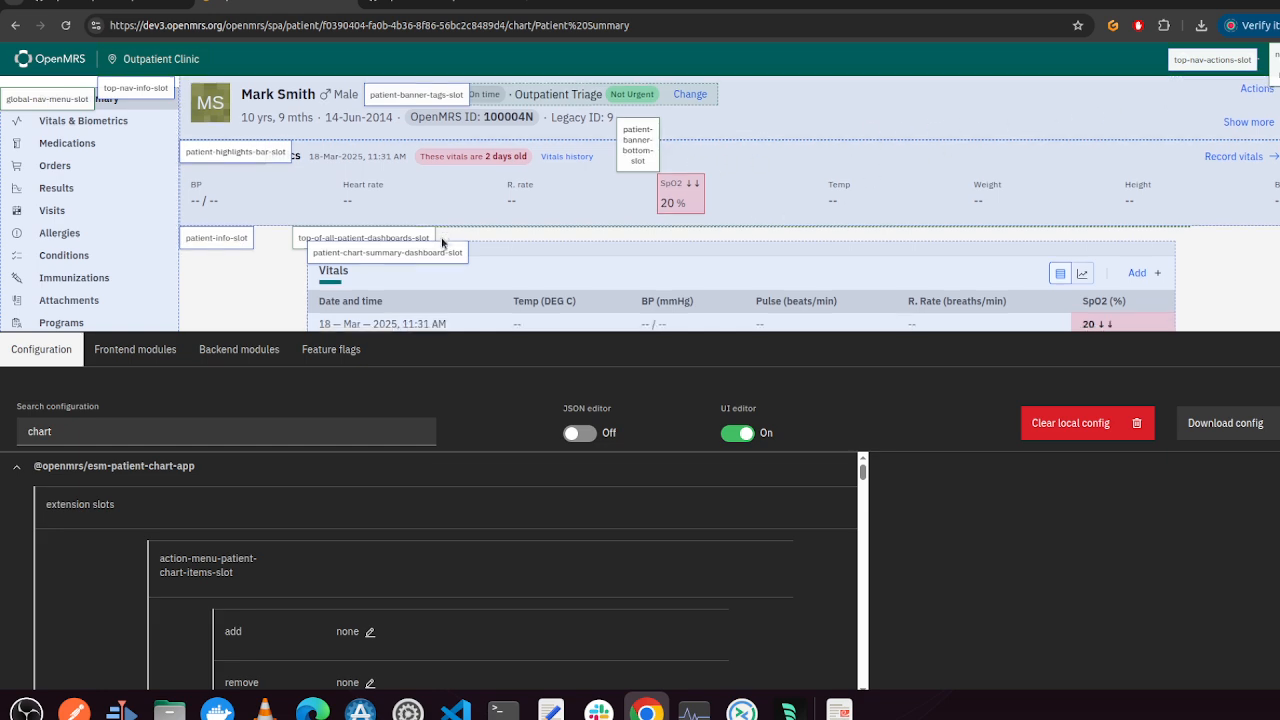
scroll(443, 242, down, 1)
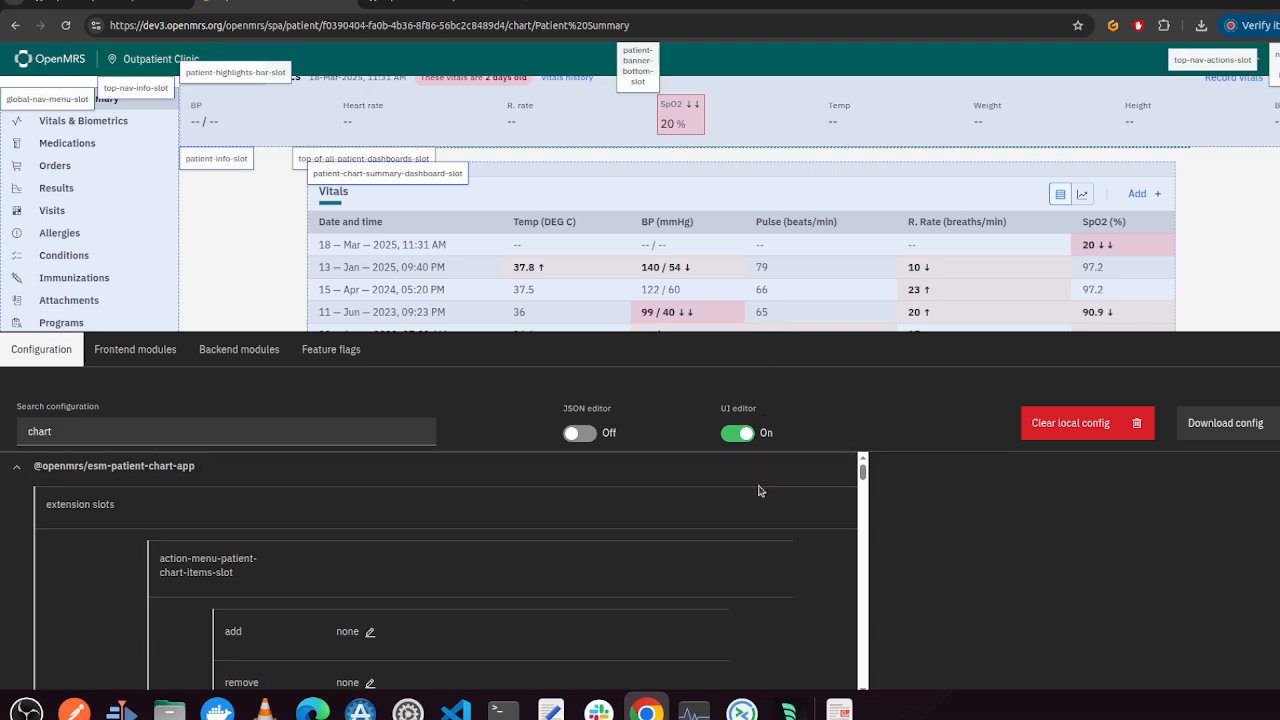
click(737, 433)
scroll(500, 620, down, 1)
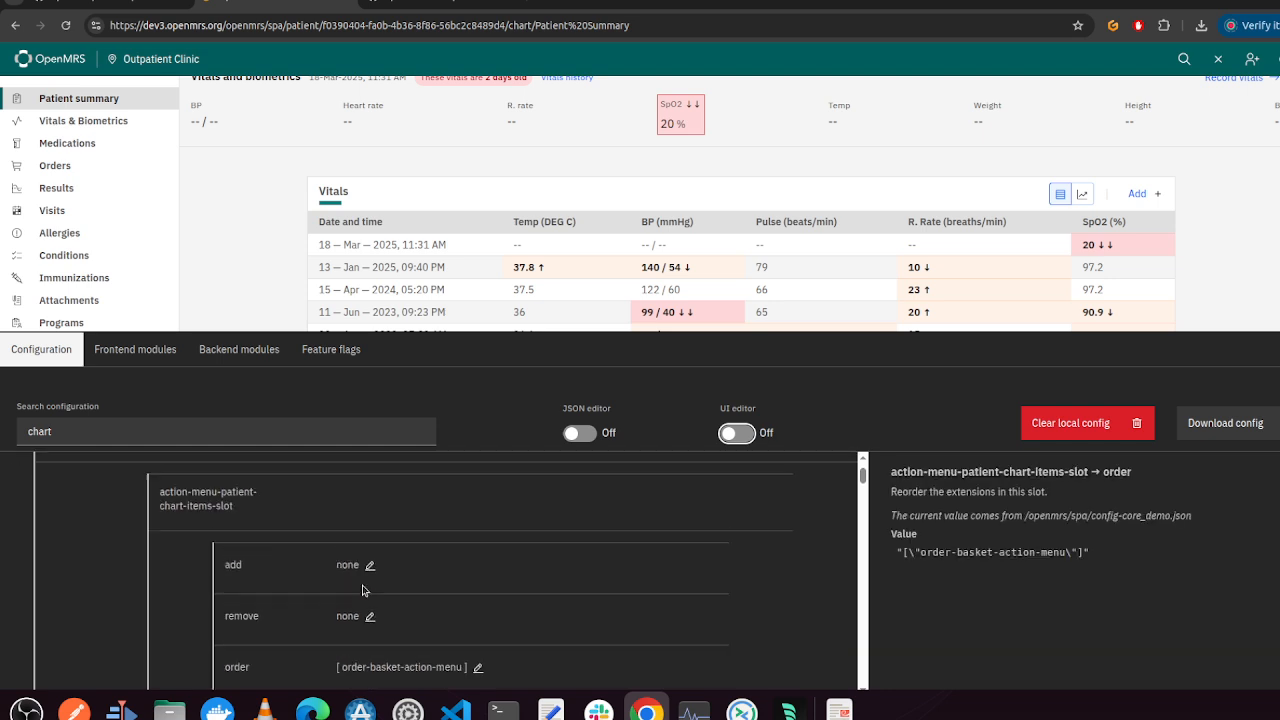
Scroll through the esm-patient-chart-app configuration settings, from extension slots down to translation overrides
scroll(363, 590, up, 1)
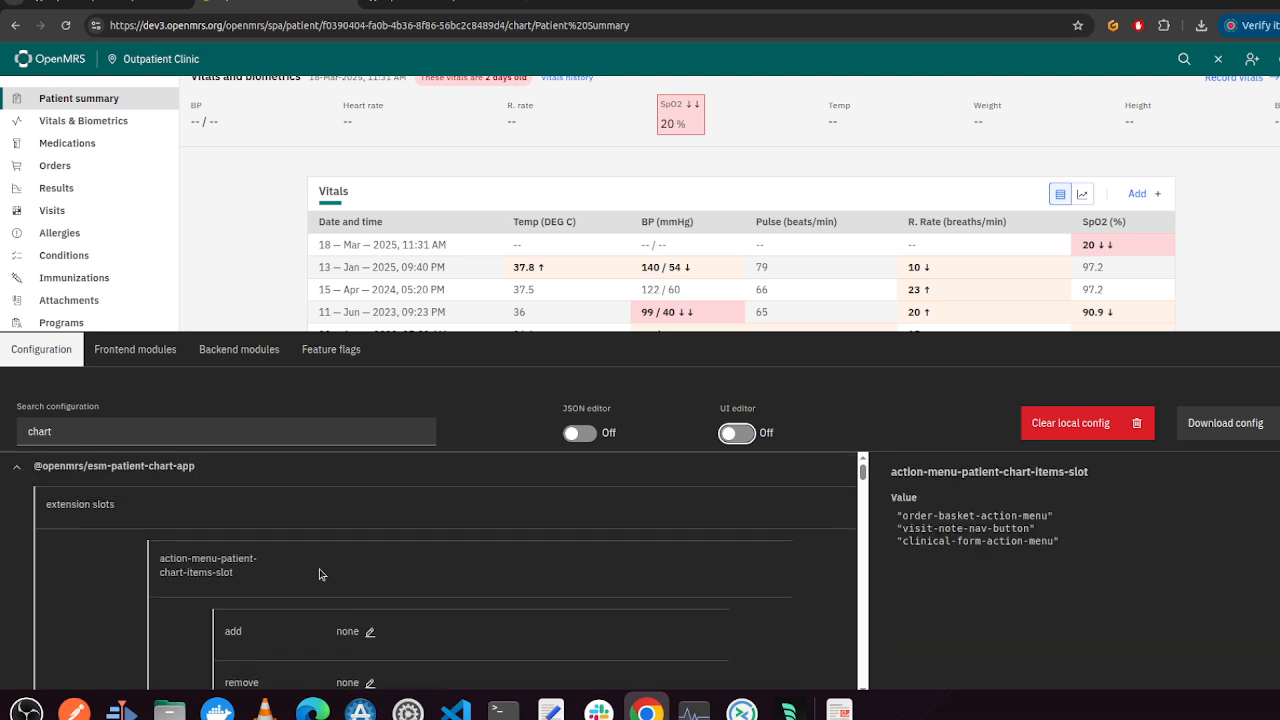
scroll(172, 539, down, 2)
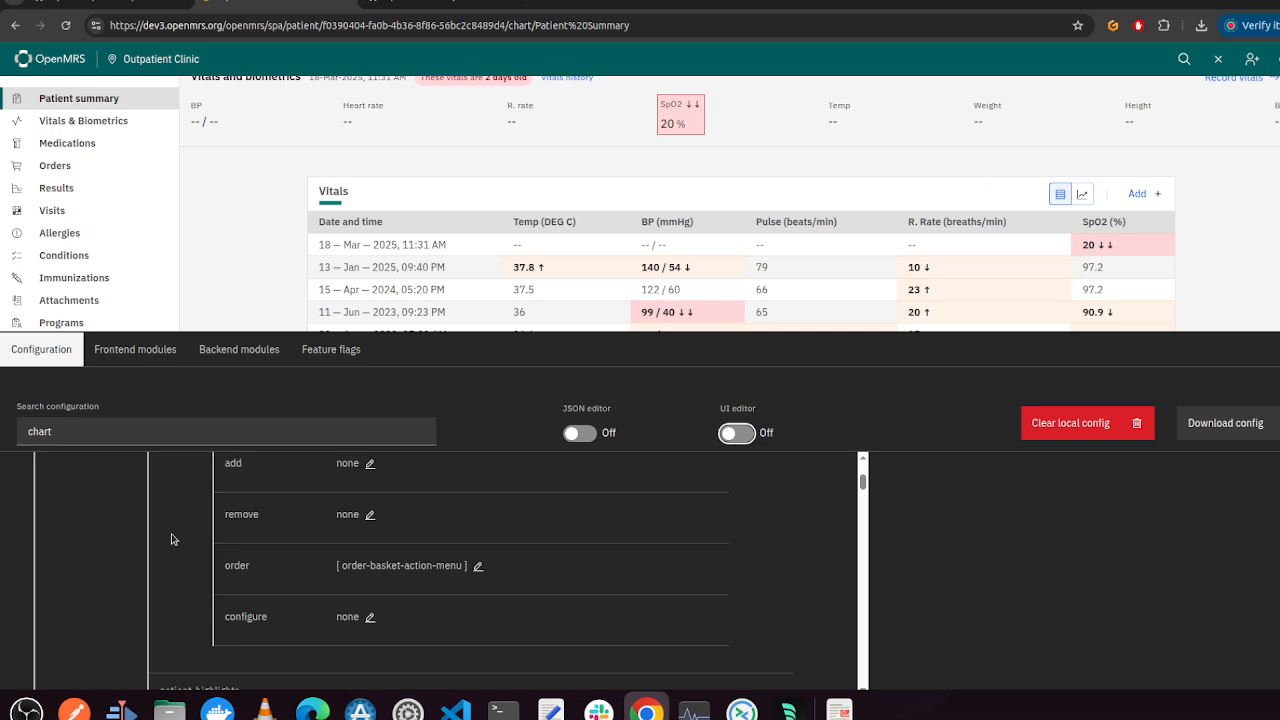
scroll(171, 539, down, 3)
scroll(170, 535, up, 1)
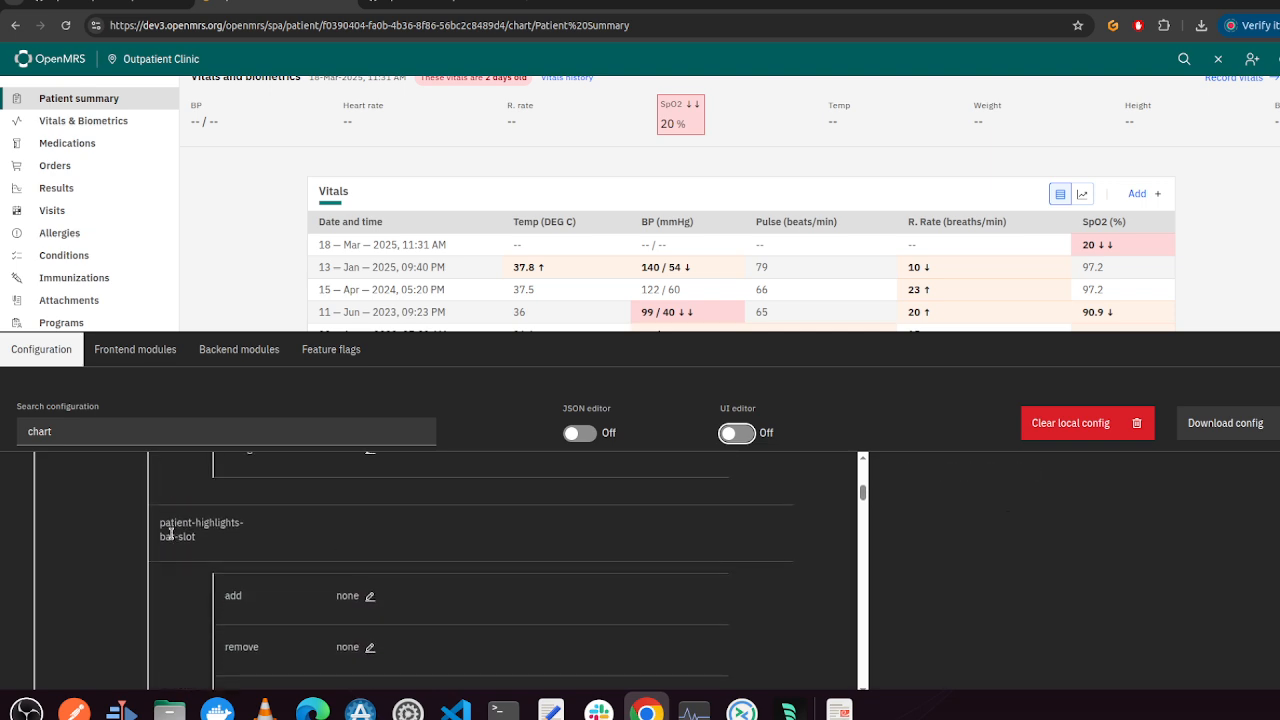
scroll(171, 535, down, 6)
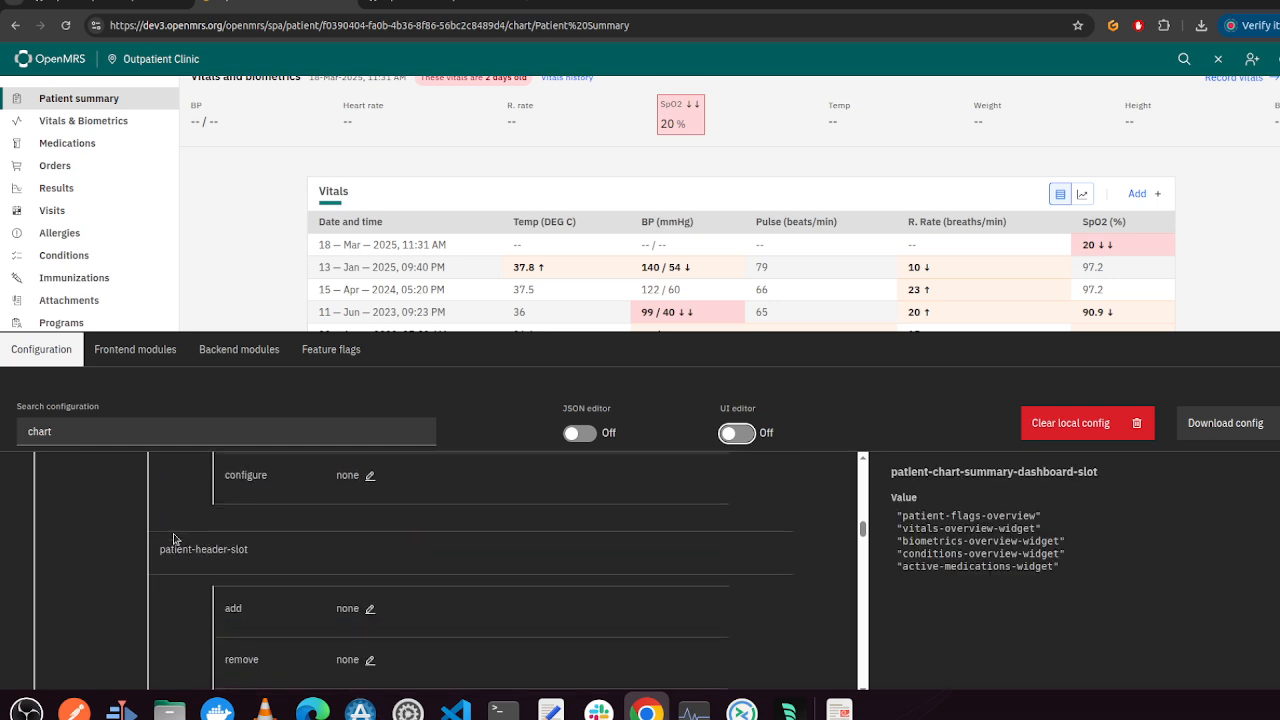
scroll(173, 539, down, 5)
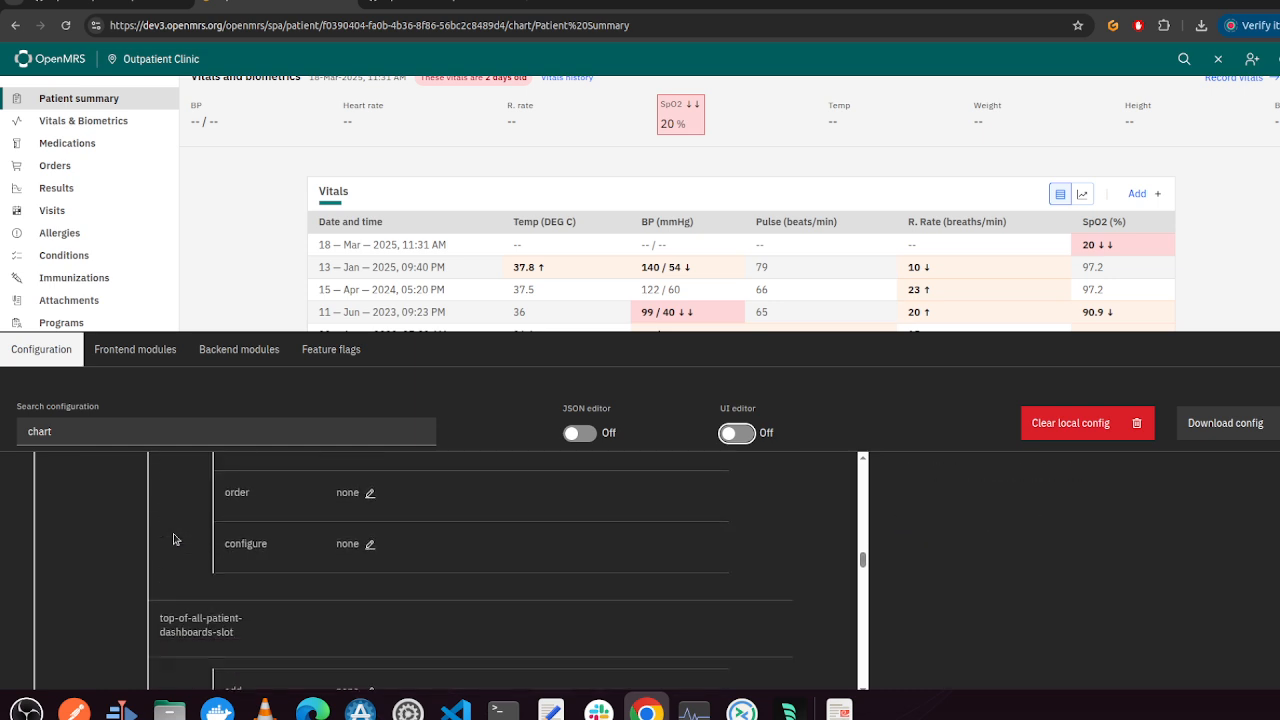
scroll(173, 539, down, 3)
scroll(172, 535, up, 2)
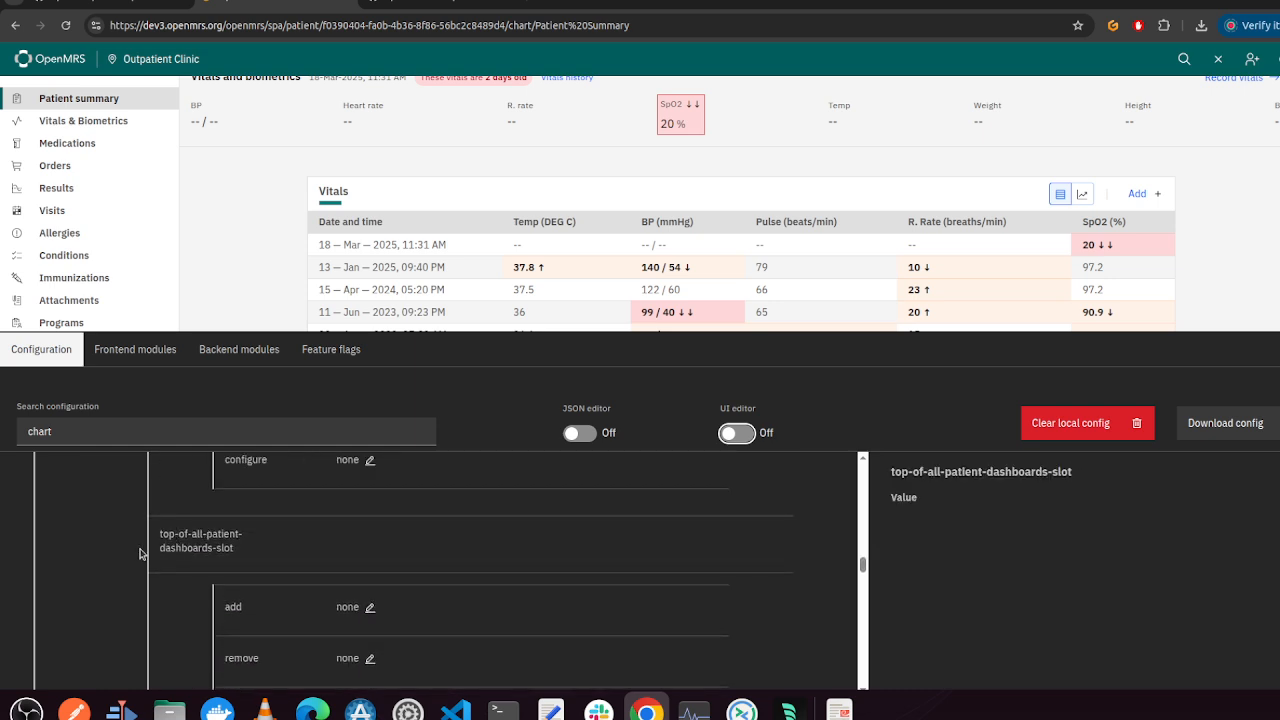
scroll(391, 563, down, 5)
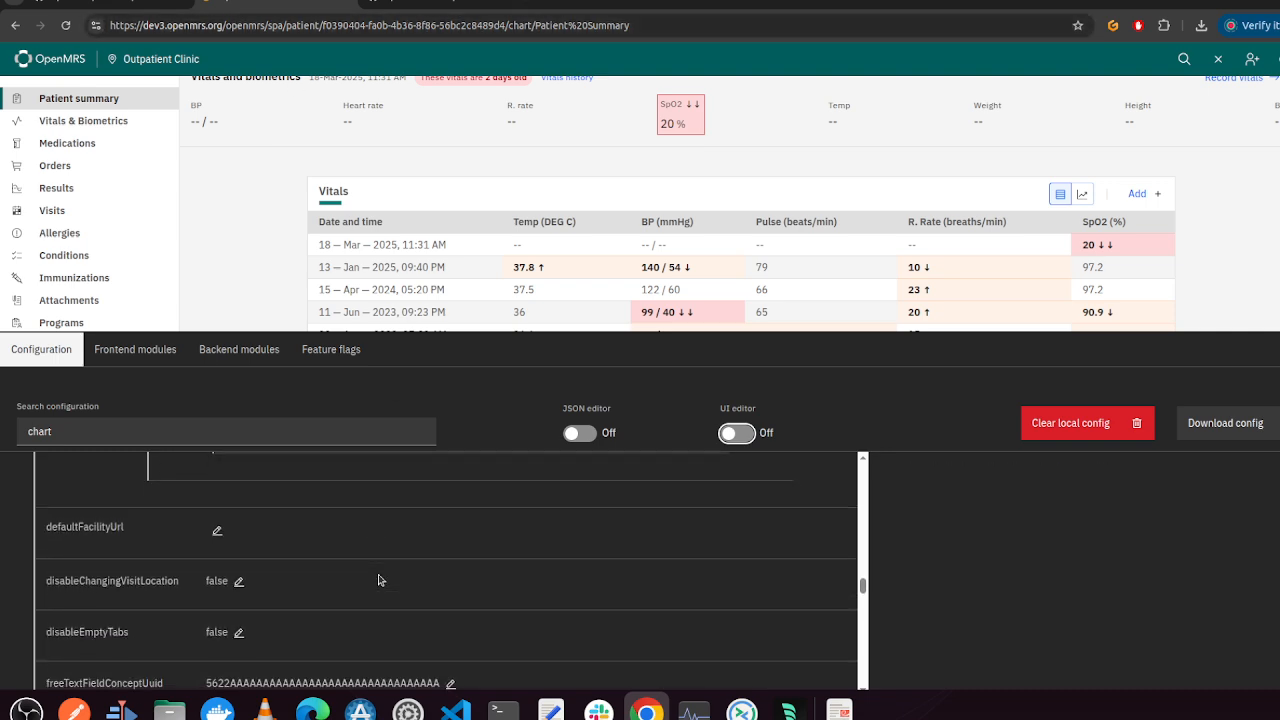
scroll(380, 577, down, 1)
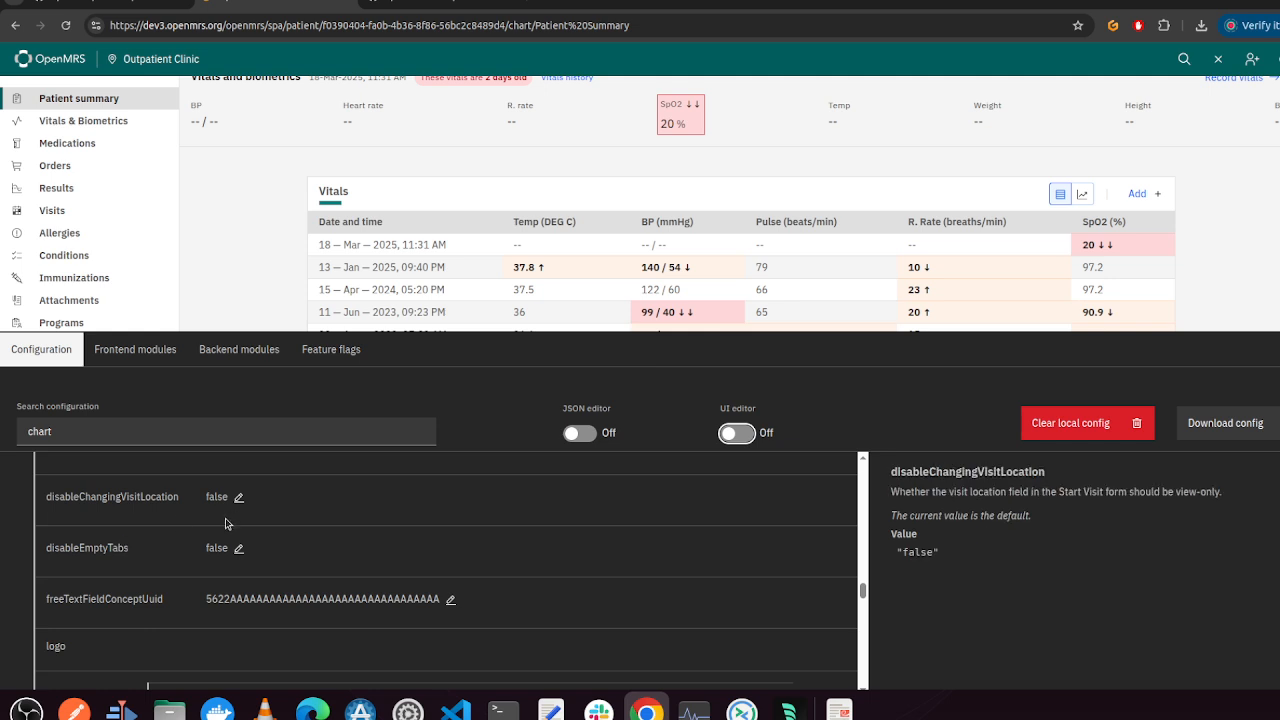
scroll(226, 524, down, 2)
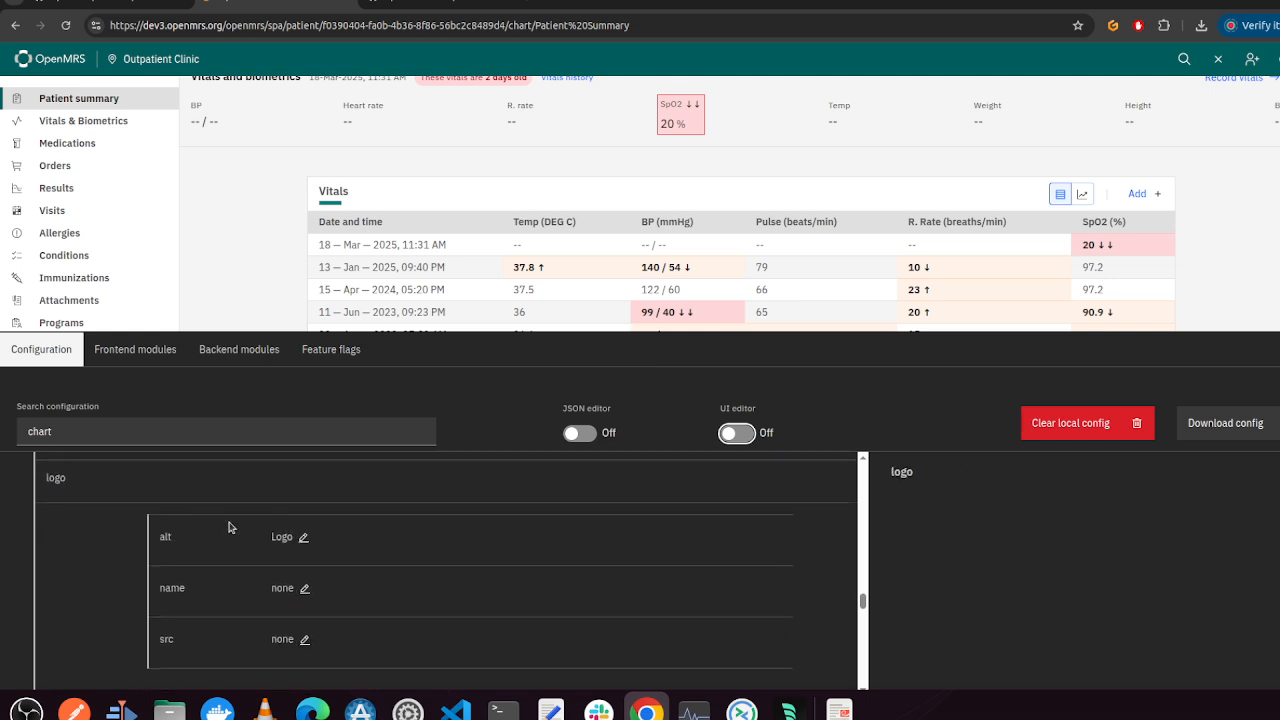
scroll(284, 233, up, 2)
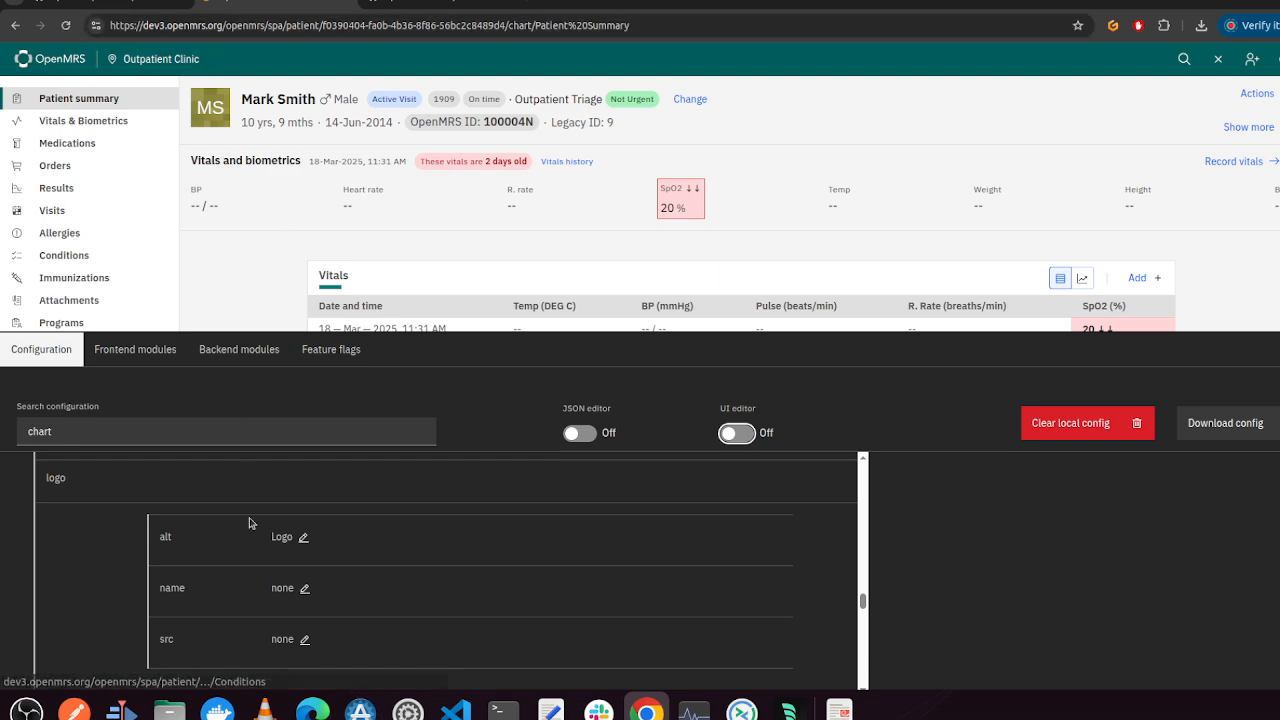
scroll(305, 585, down, 1)
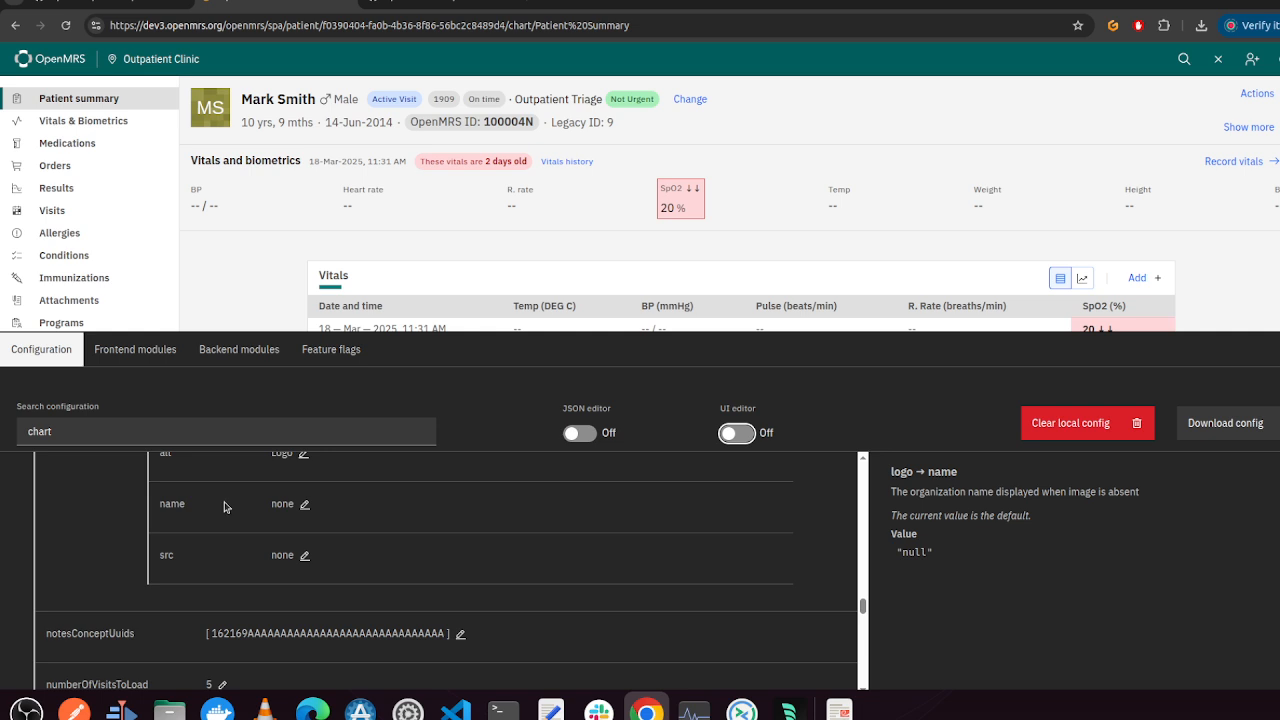
scroll(295, 590, up, 1)
scroll(296, 627, down, 1)
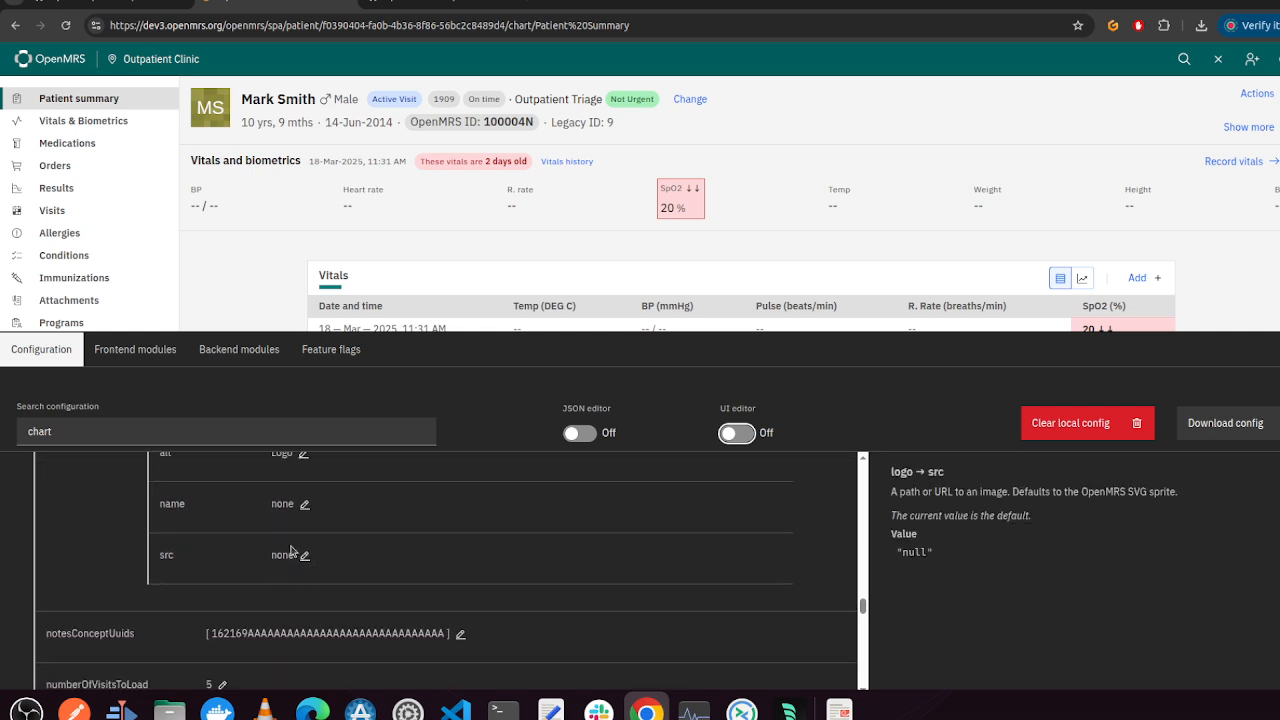
scroll(389, 594, down, 1)
scroll(384, 549, up, 1)
scroll(377, 572, down, 2)
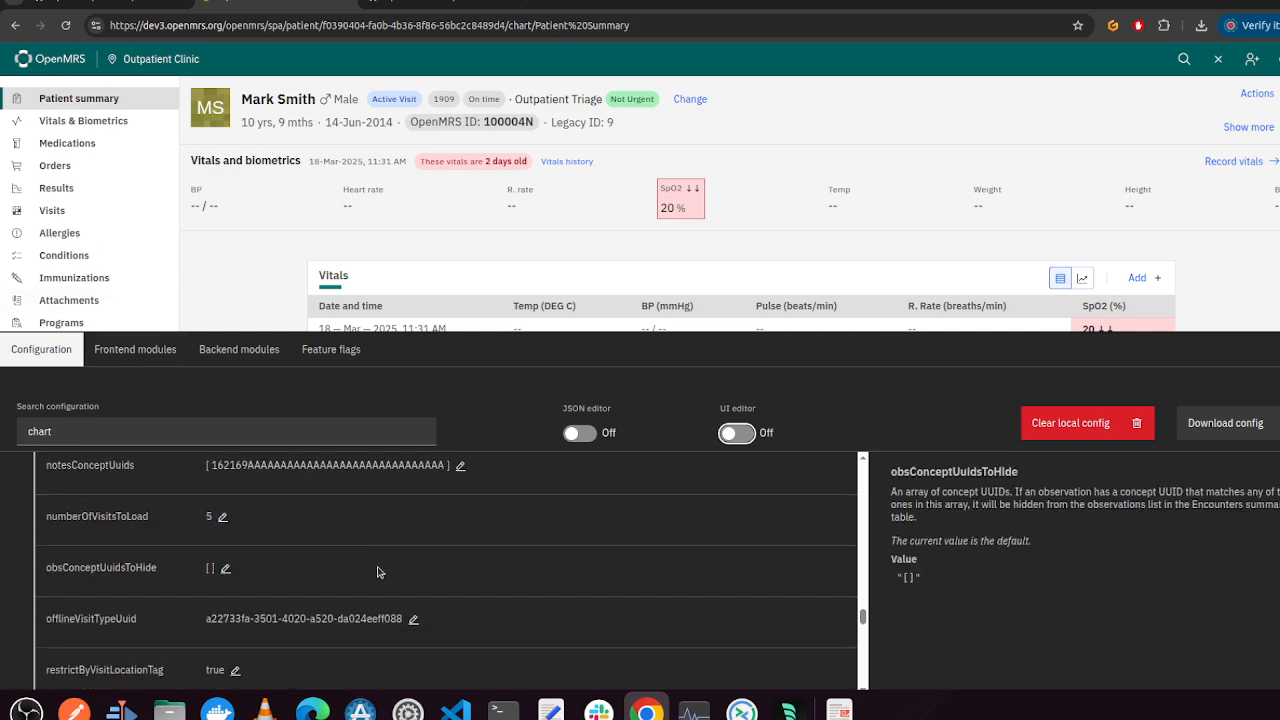
scroll(377, 572, down, 3)
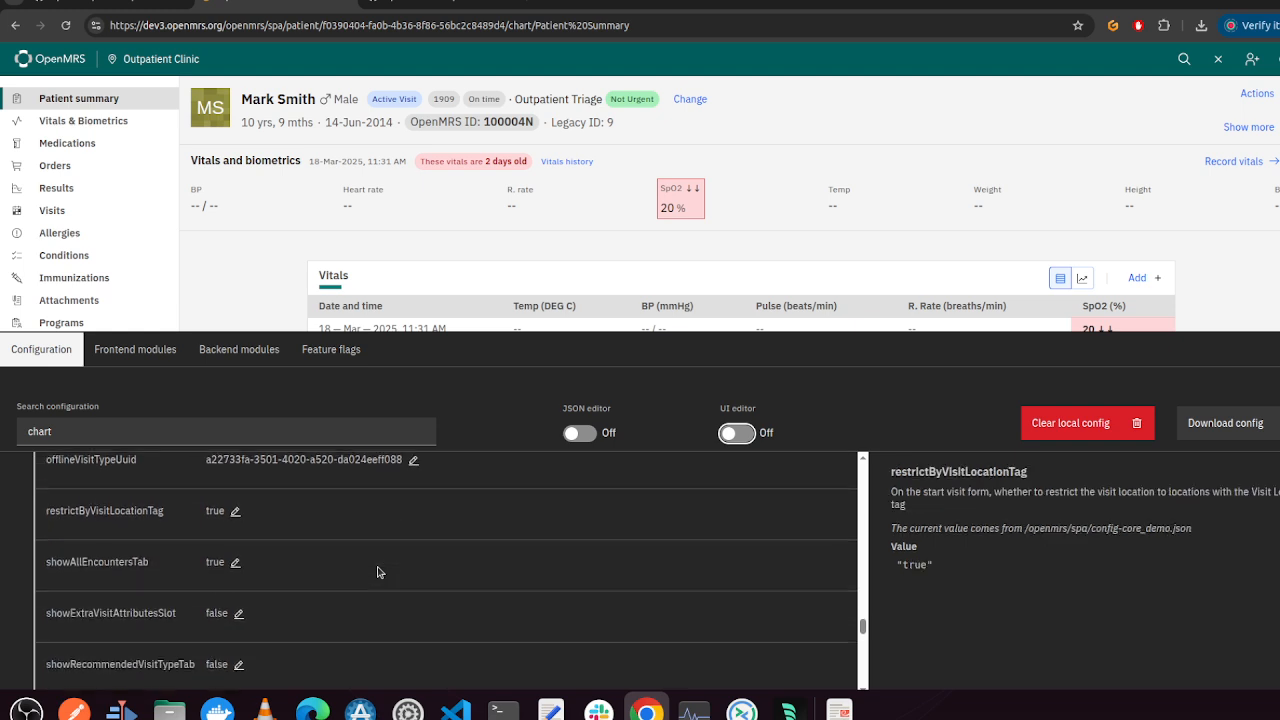
scroll(377, 572, down, 6)
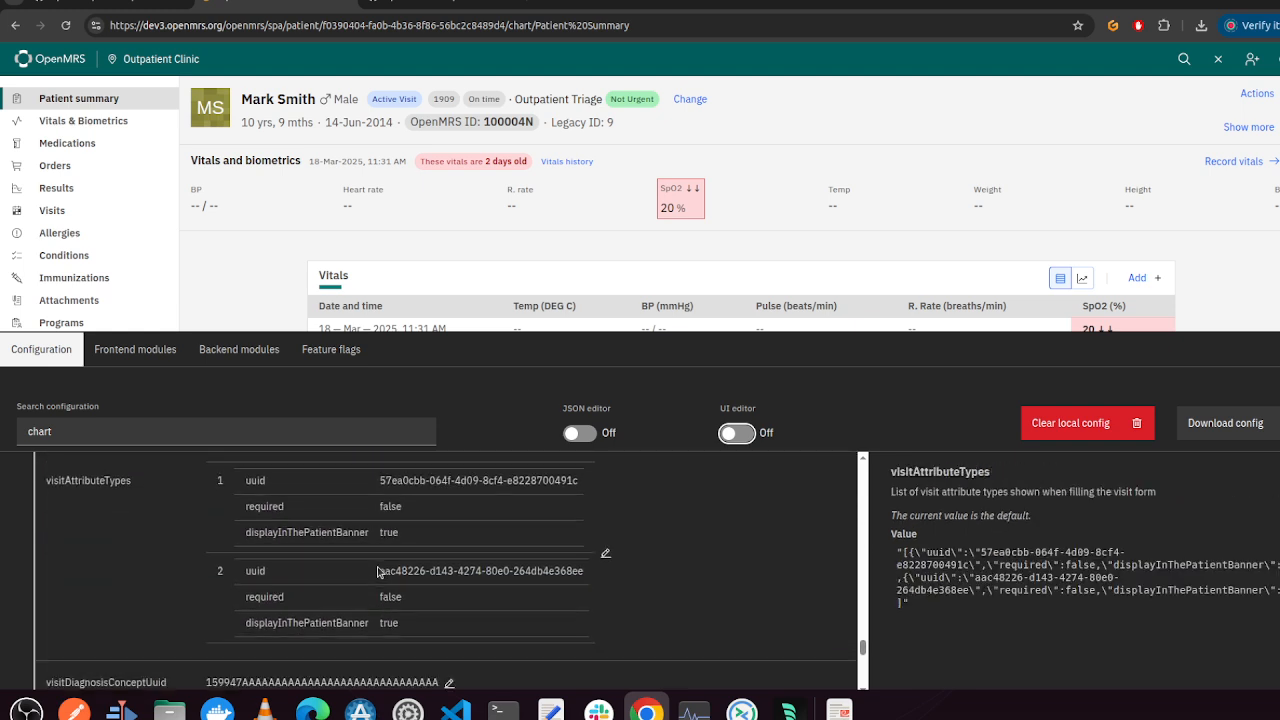
scroll(377, 572, down, 5)
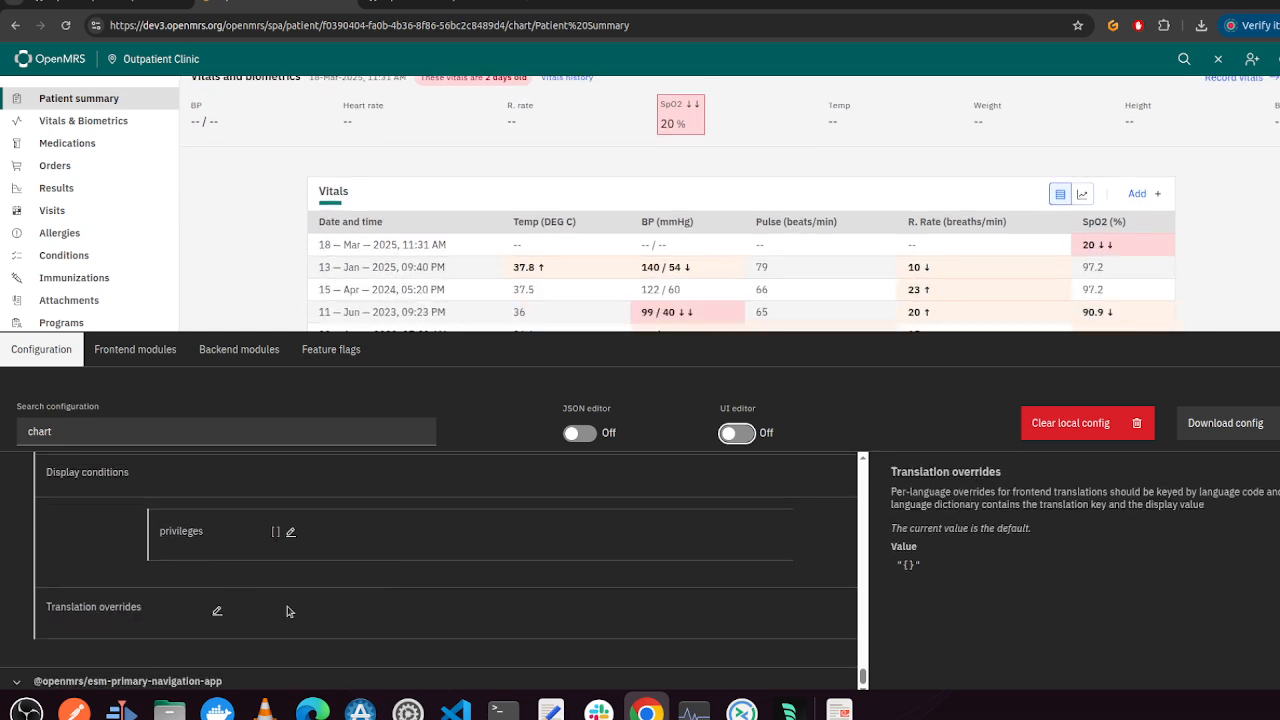
scroll(309, 611, up, 2)
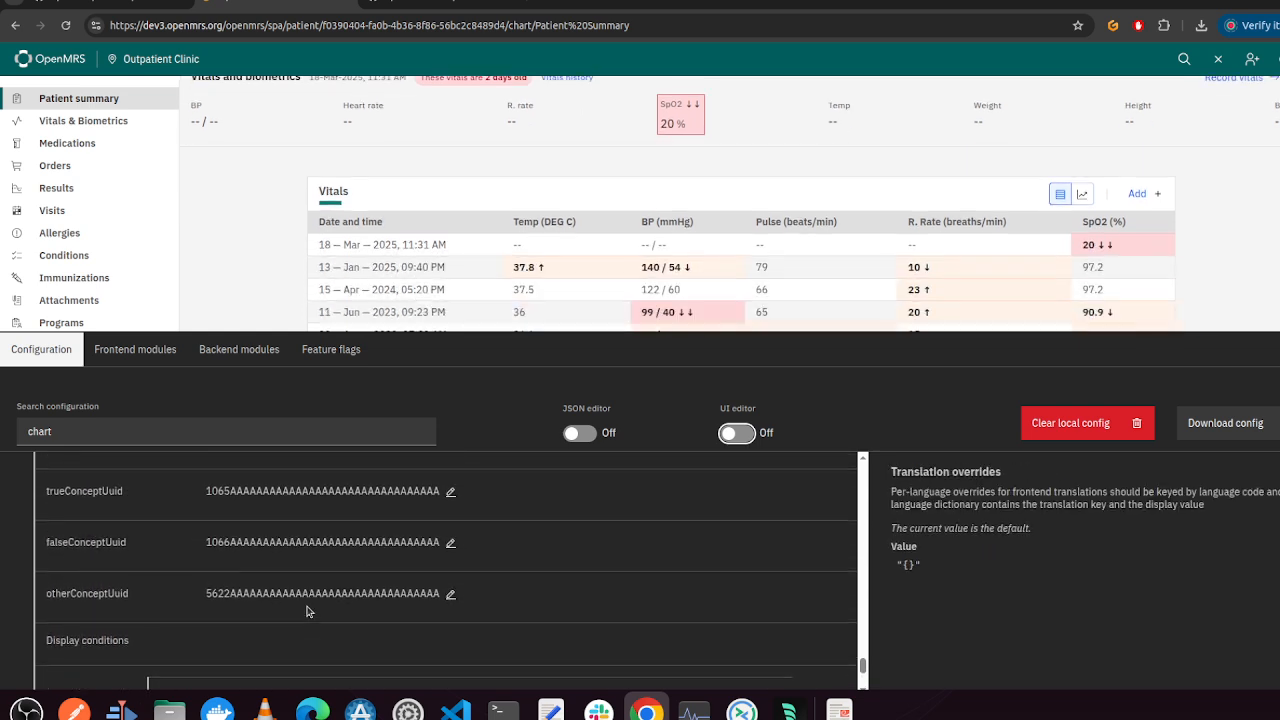
Switch to the GitHub tab, open the openmrs-esm-patient-chart repository and browse its packages folder
click(452, 13)
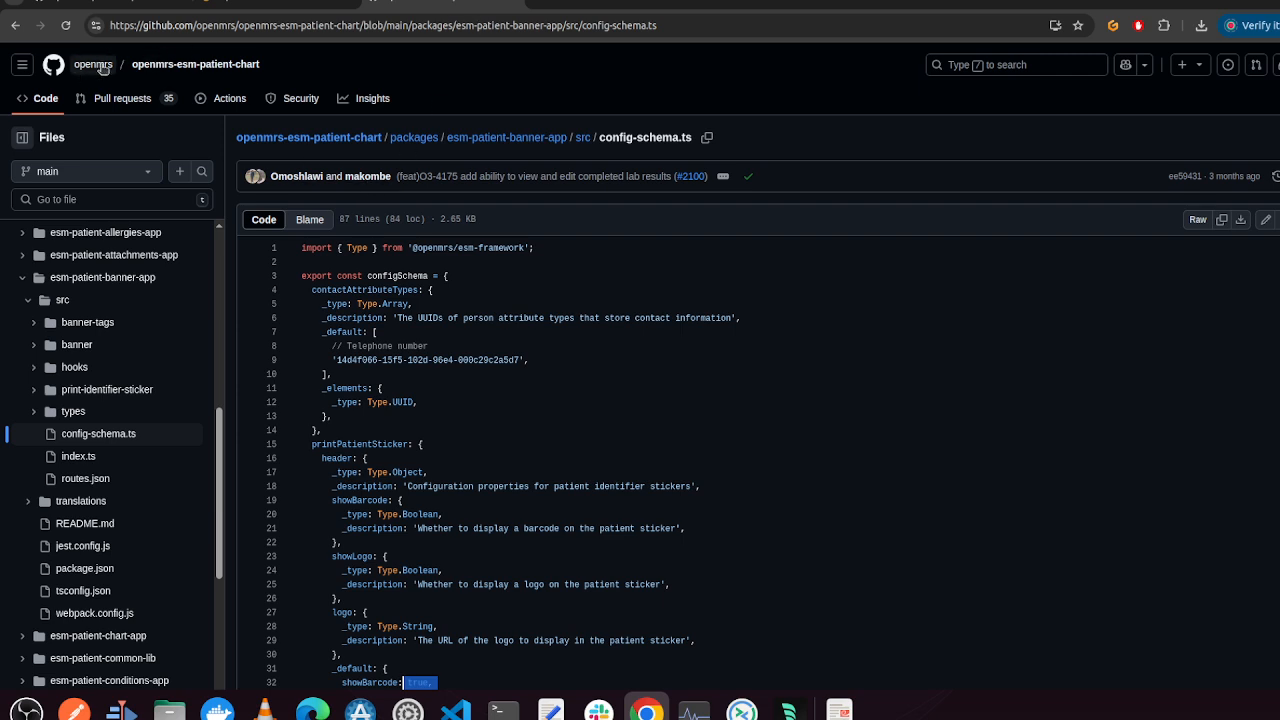
click(206, 71)
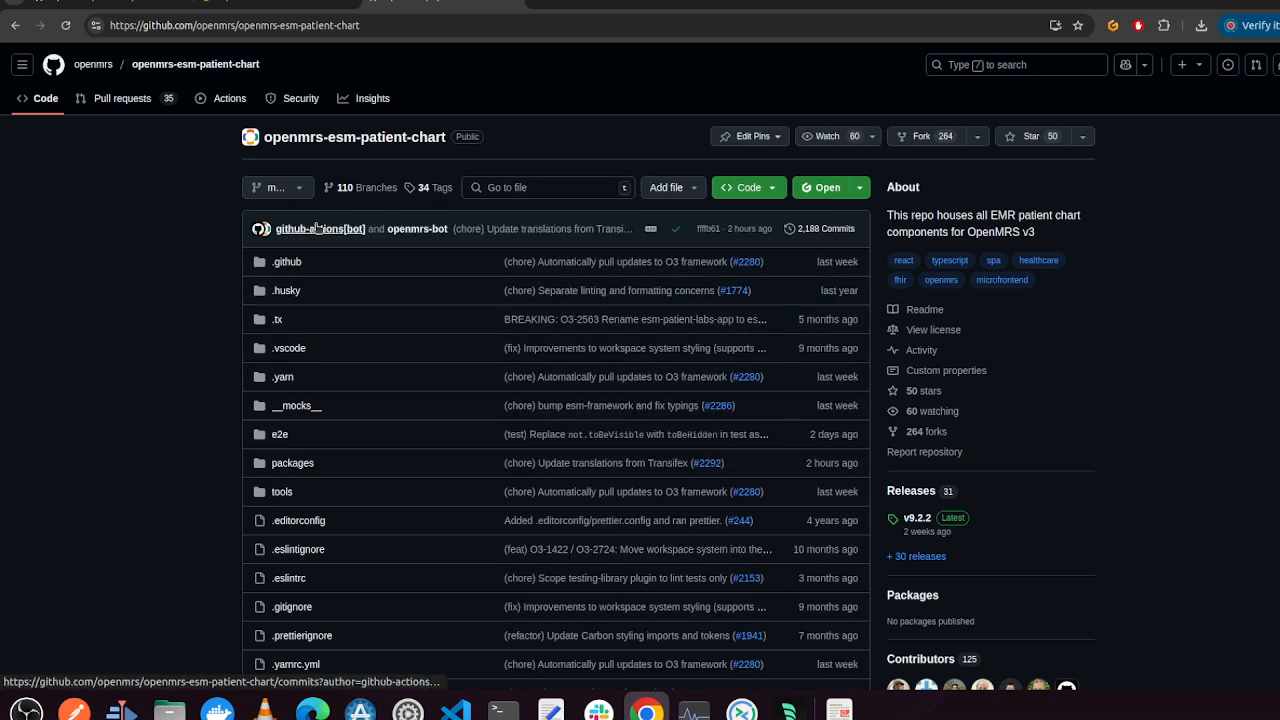
scroll(357, 518, down, 1)
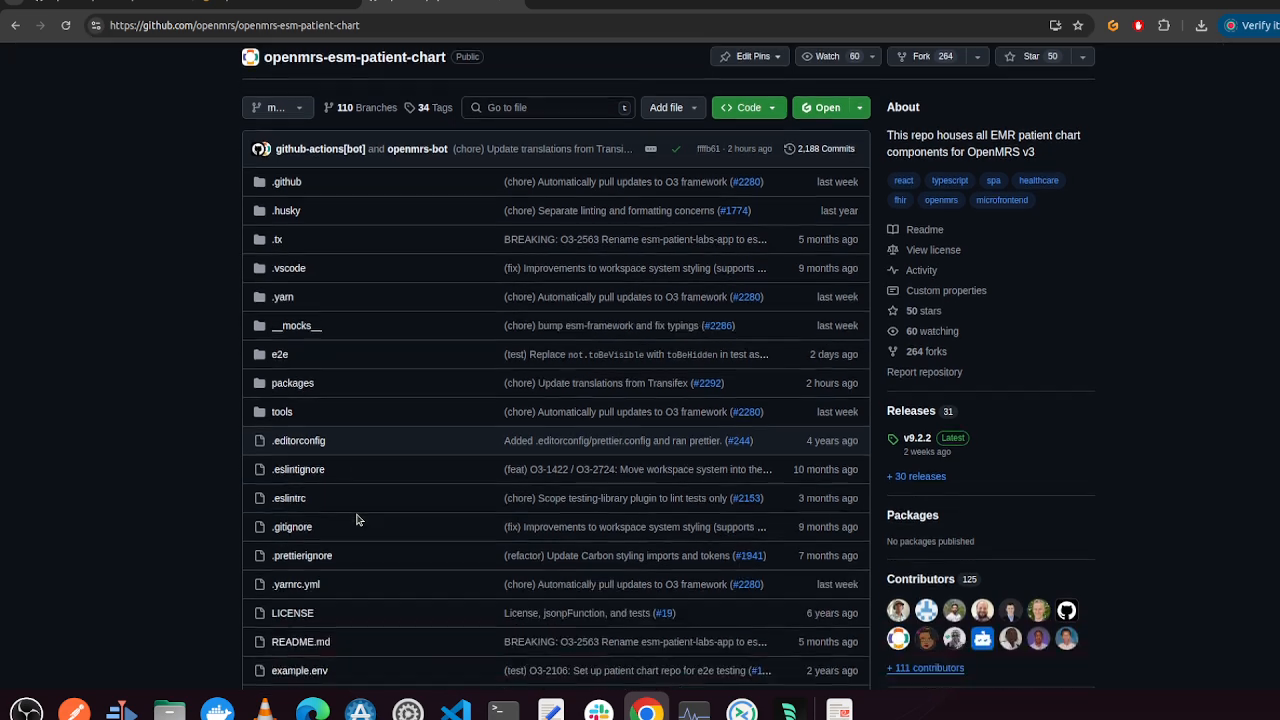
scroll(371, 294, down, 1)
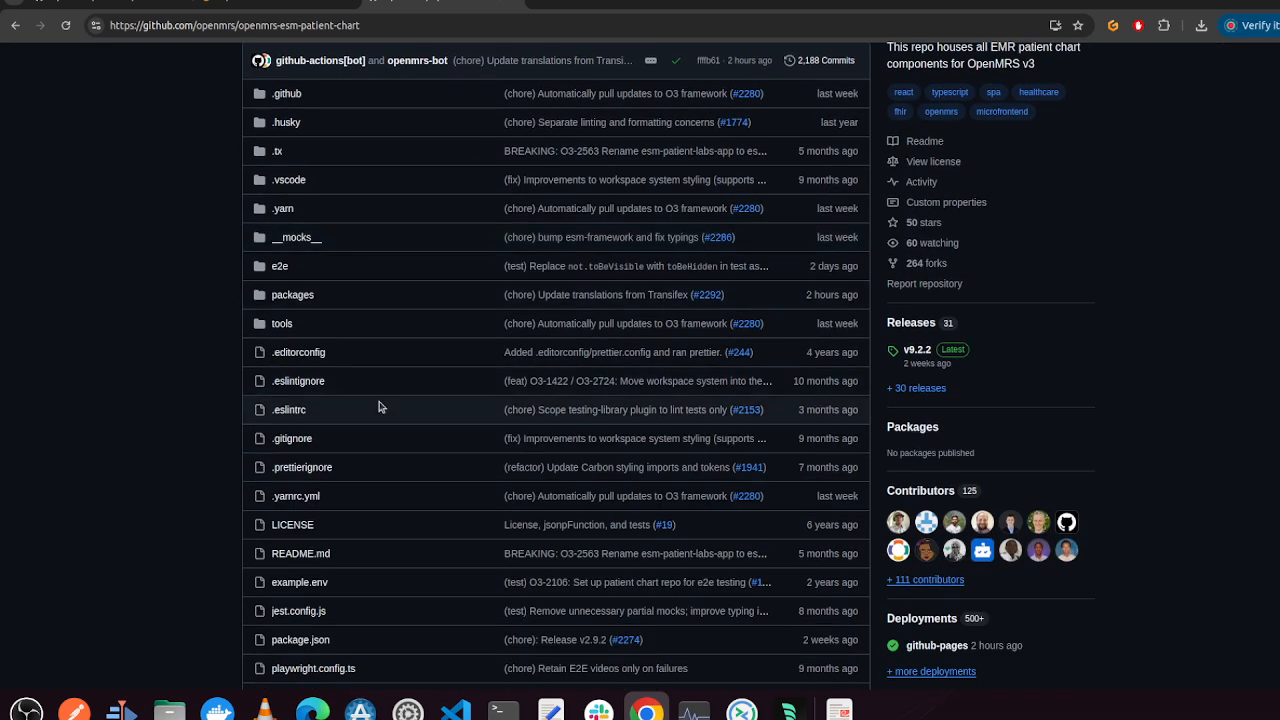
scroll(343, 353, up, 2)
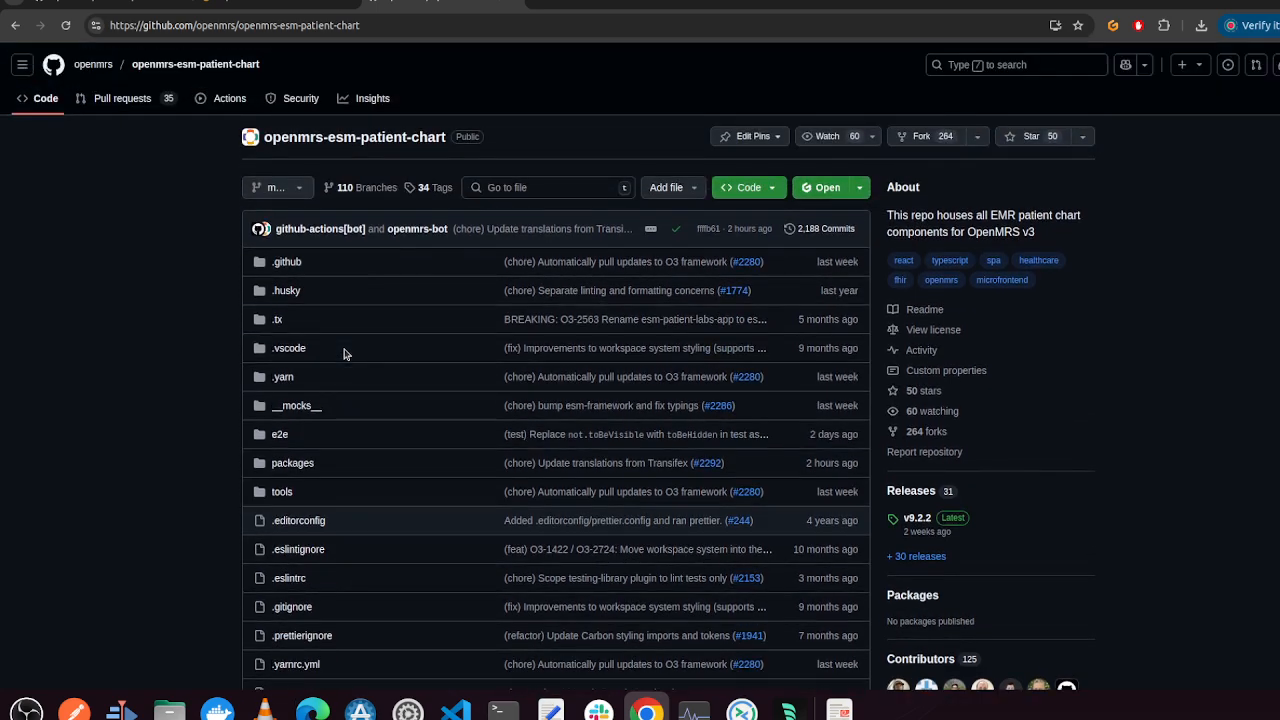
scroll(343, 351, down, 1)
scroll(380, 371, down, 2)
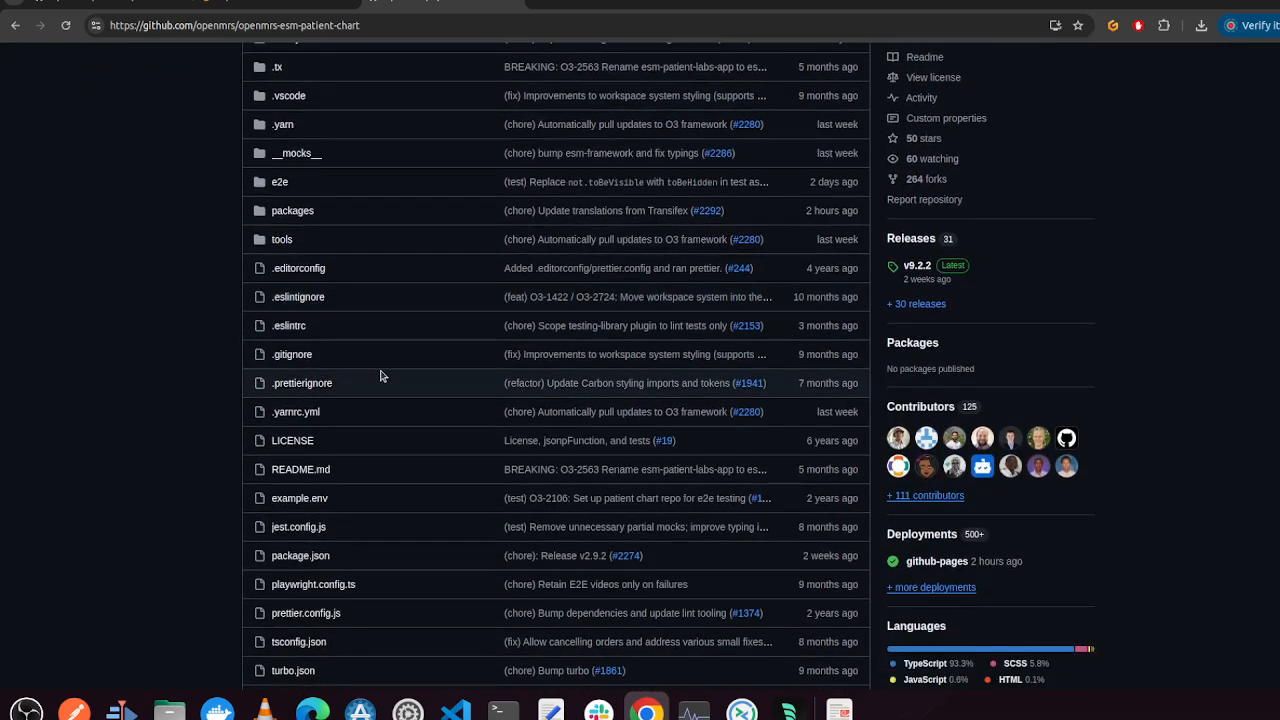
scroll(380, 375, down, 2)
scroll(380, 375, up, 2)
scroll(380, 376, up, 1)
click(292, 296)
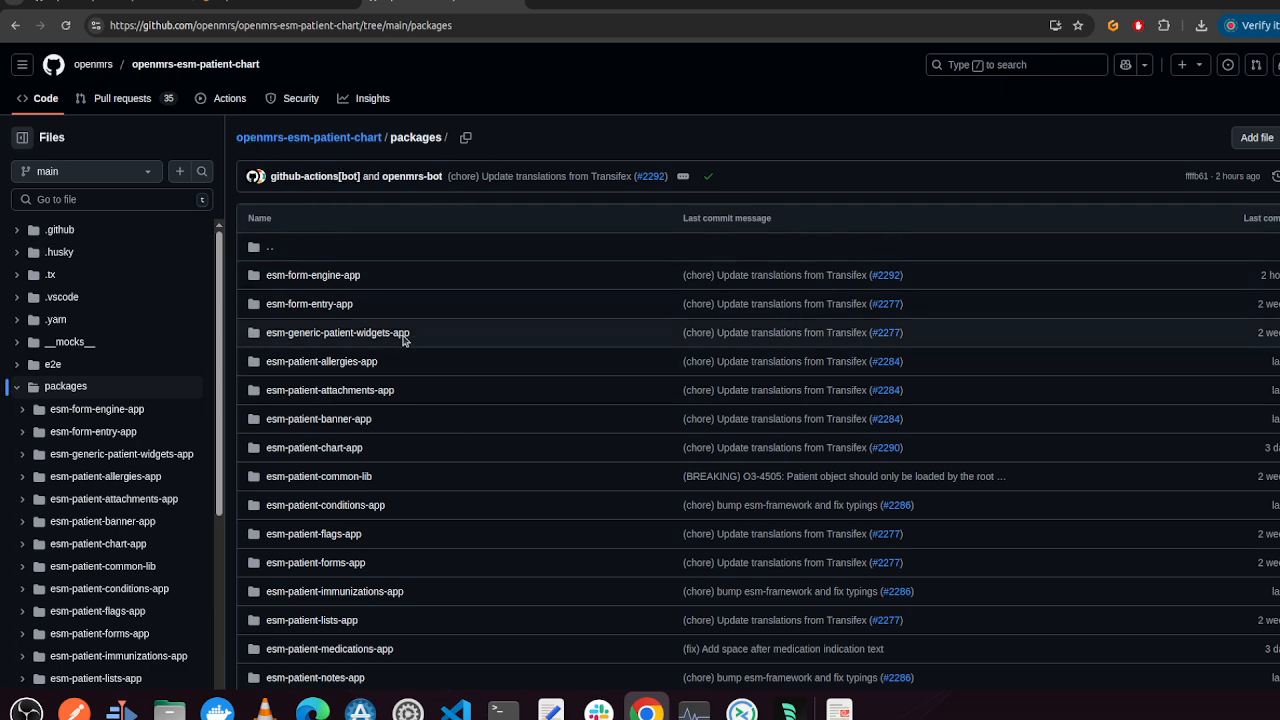
scroll(400, 330, down, 2)
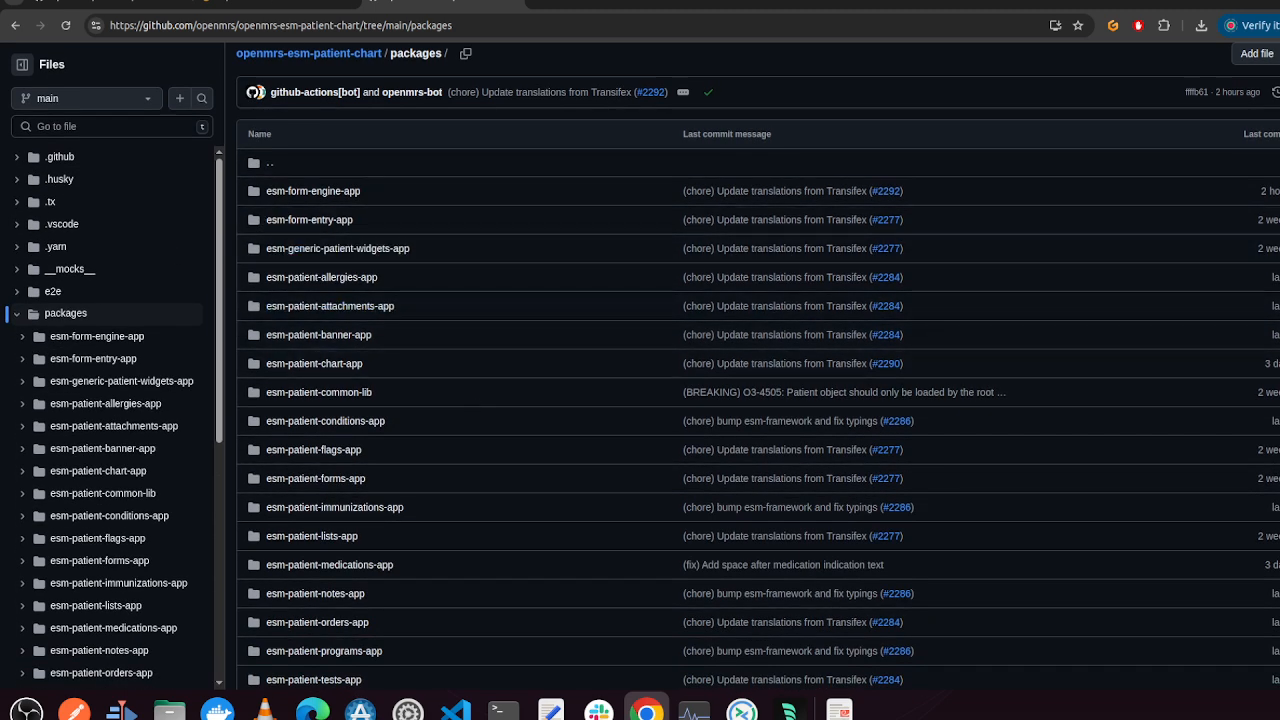
Return to the OpenMRS tab, open the patient's Allergies page and scroll back to the configuration section's top
click(280, 3)
scroll(322, 239, up, 2)
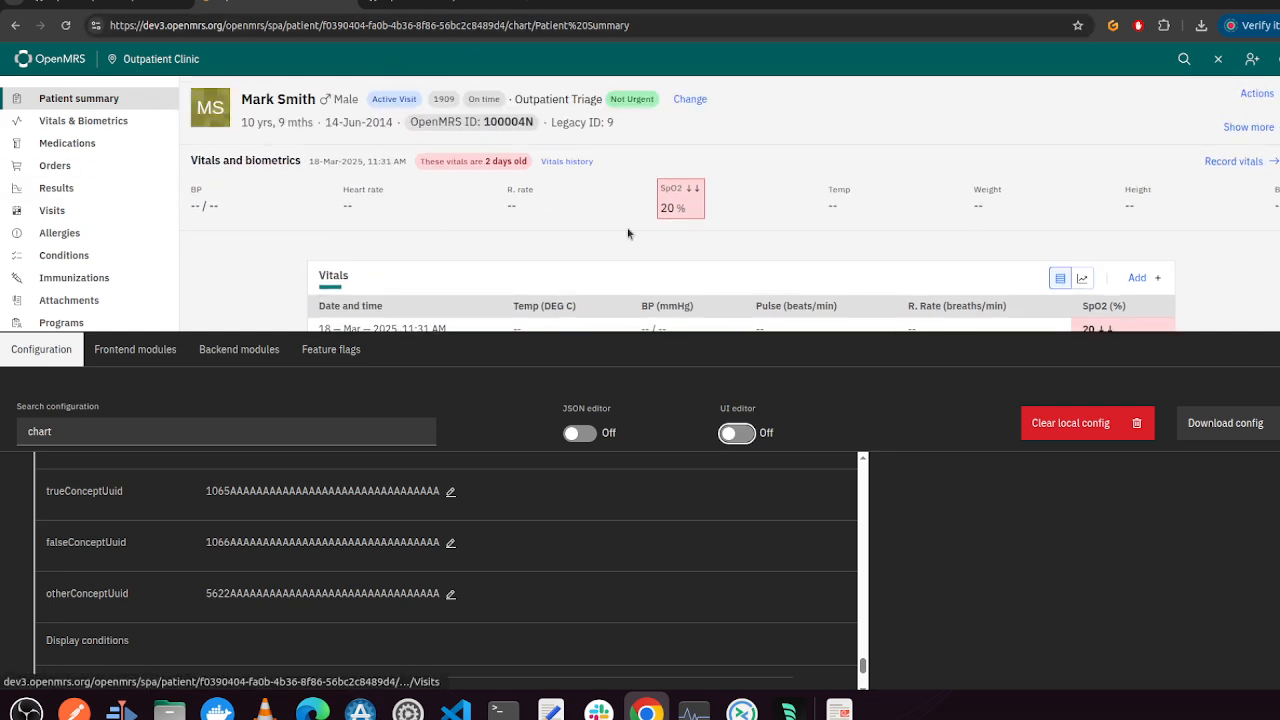
click(60, 240)
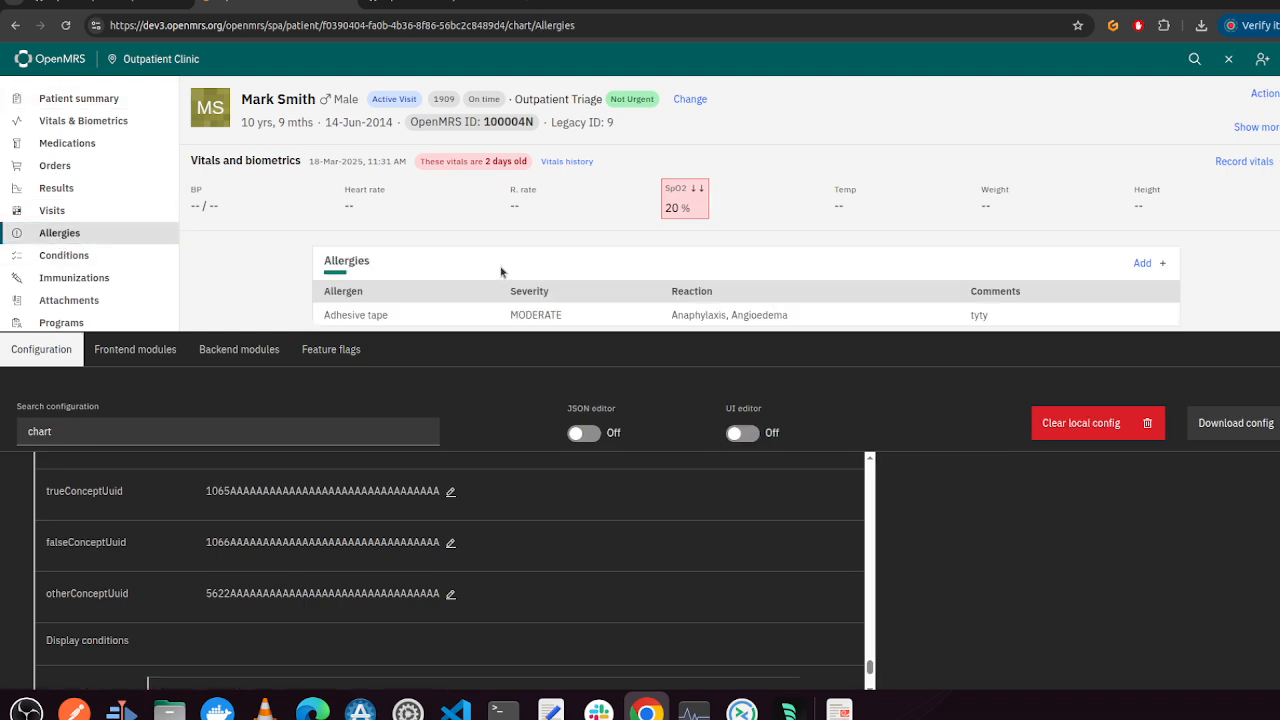
scroll(311, 558, up, 10)
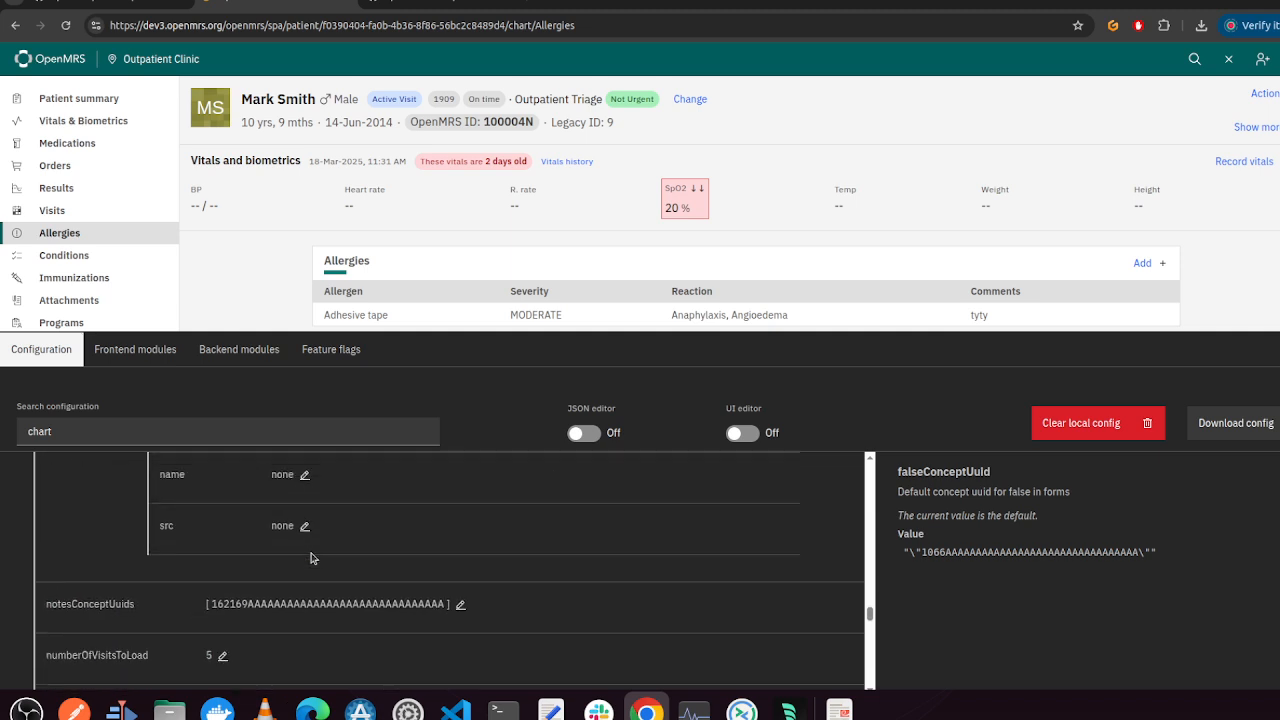
scroll(311, 558, up, 3)
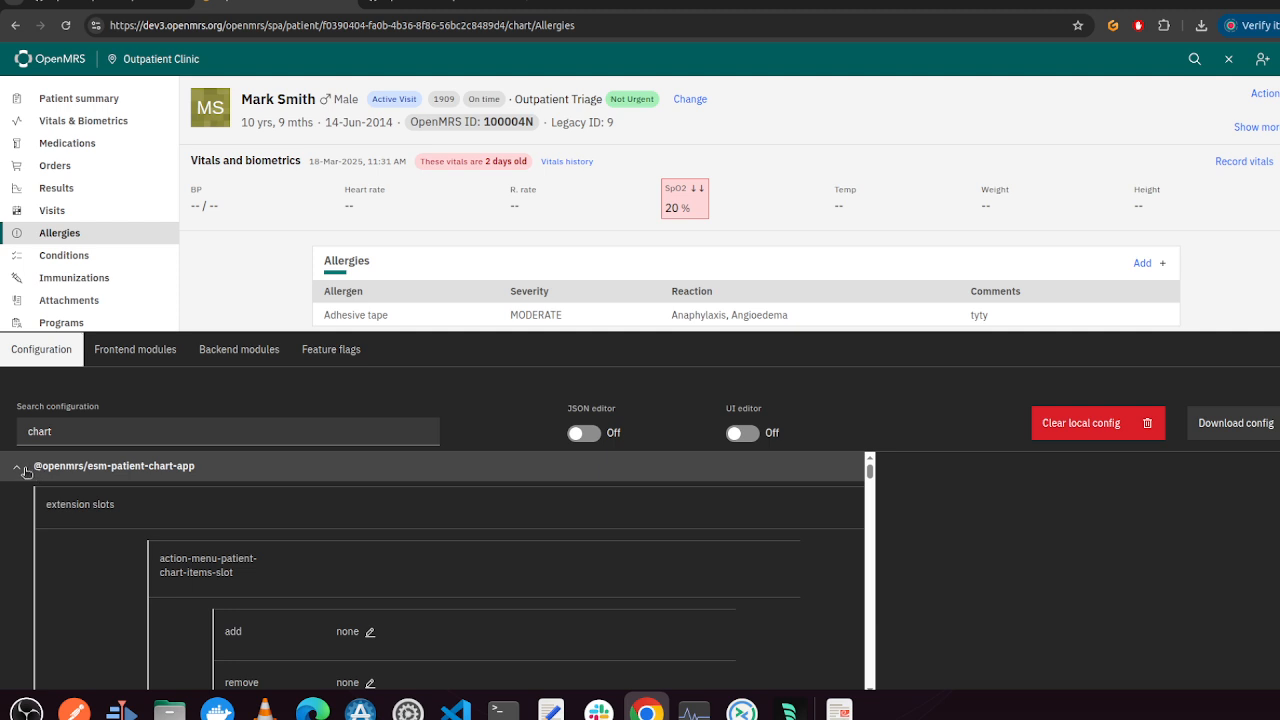
Collapse the esm-patient-chart-app configuration, then on GitHub open config-schema.ts in esm-patient-banner-app's src folder
click(15, 469)
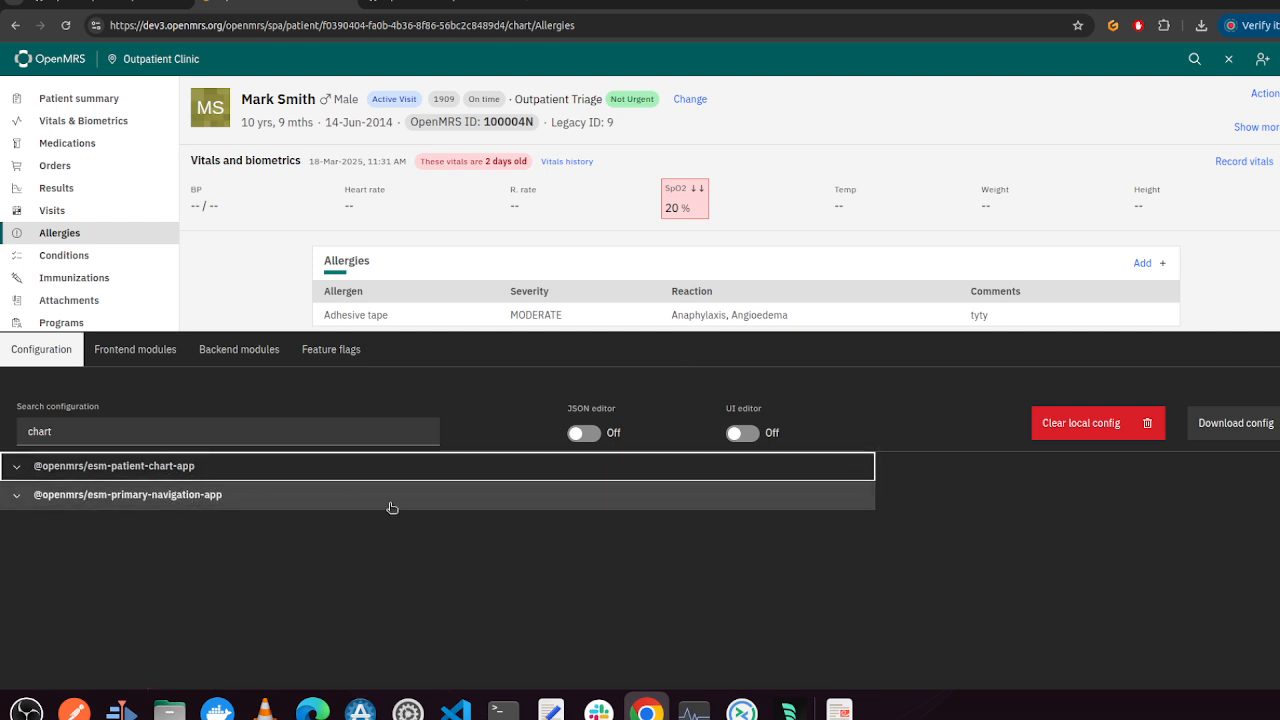
click(443, 4)
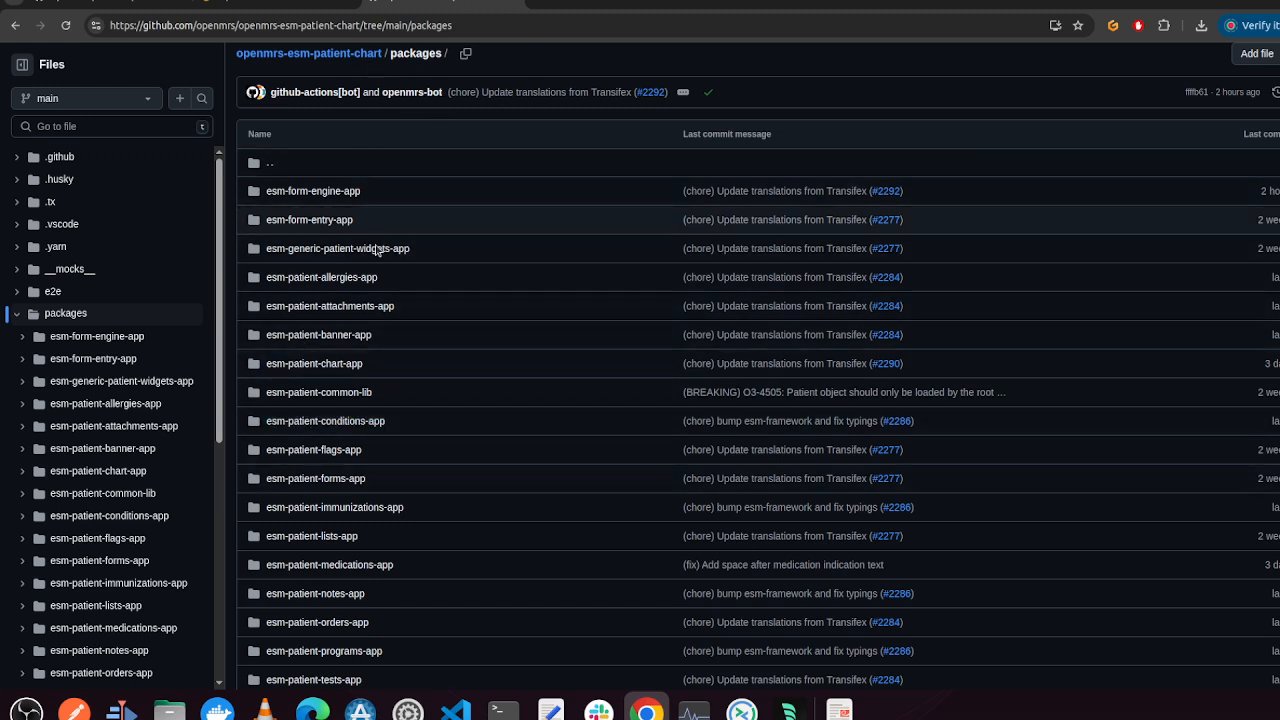
click(340, 337)
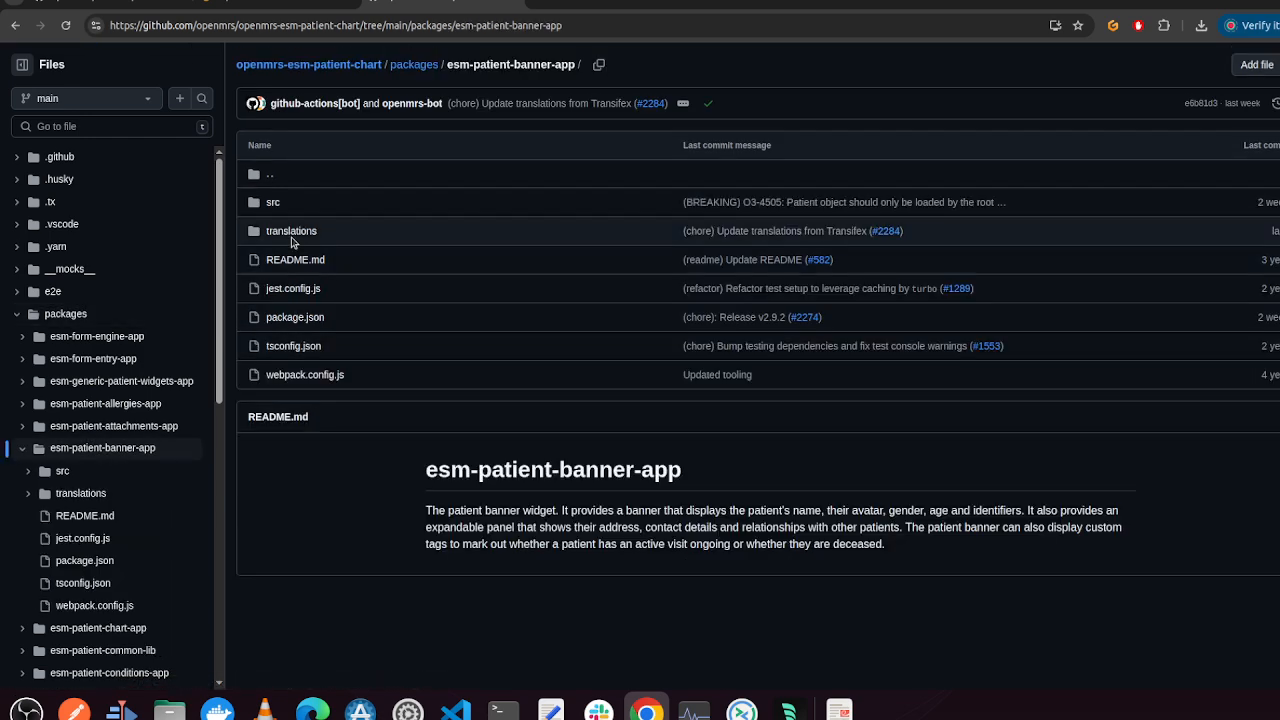
click(271, 204)
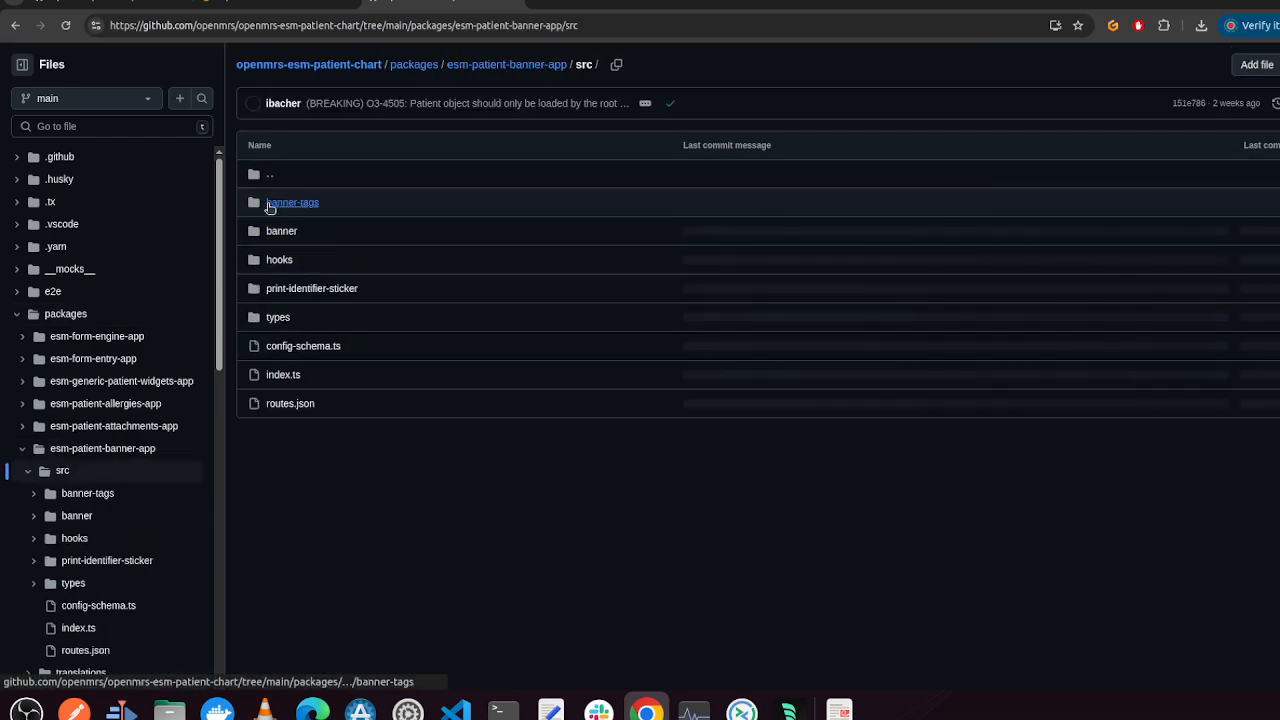
click(308, 348)
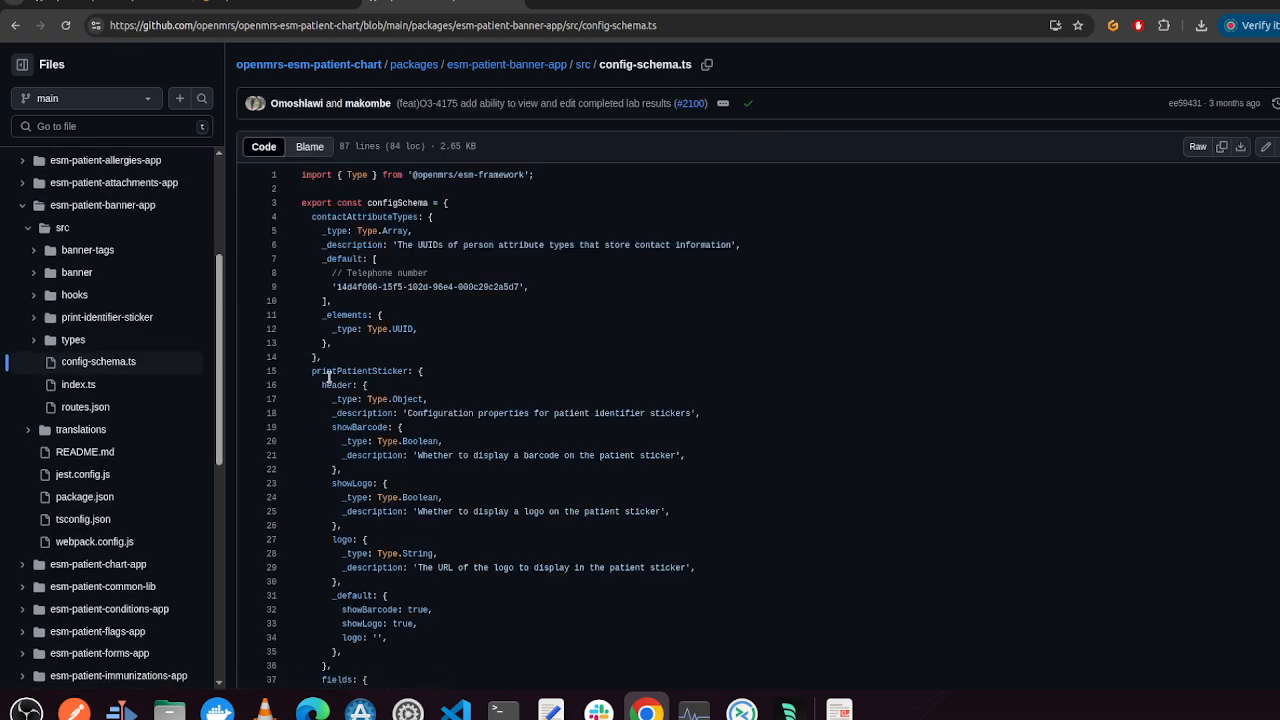
Highlight the printPatientSticker block in config-schema.ts and read through the rest of the schema
drag(307, 371, 426, 610)
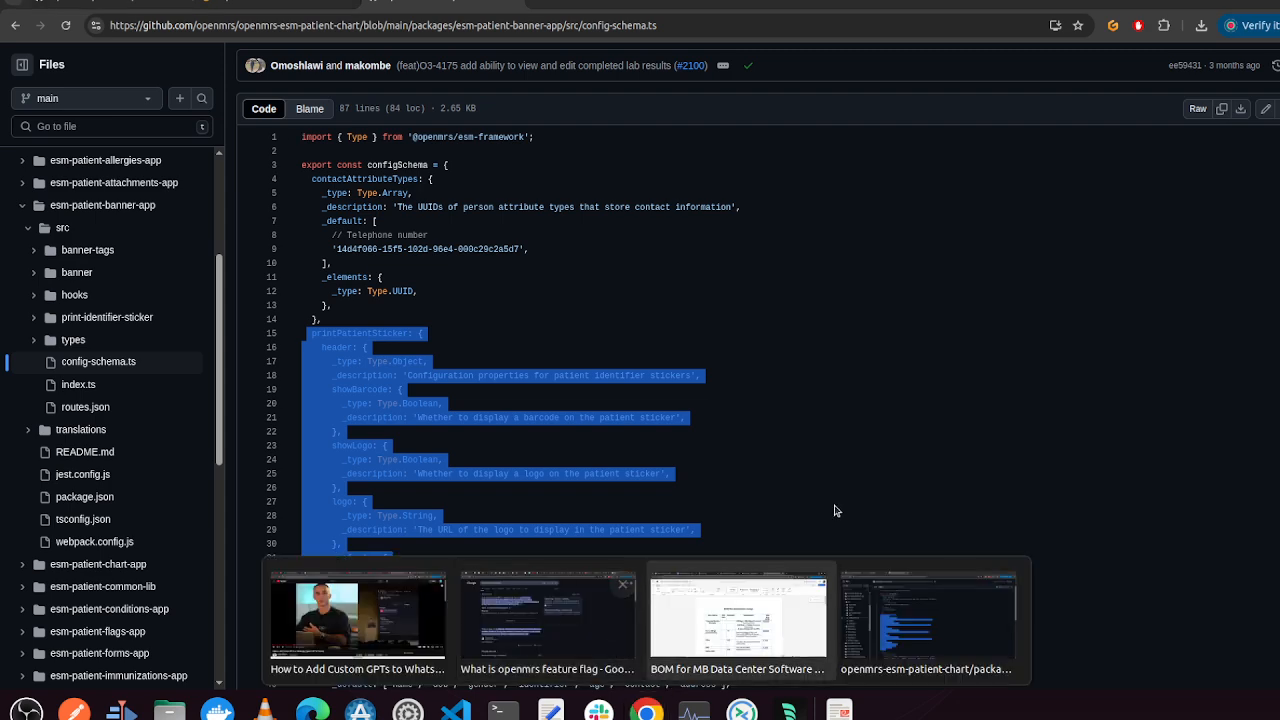
scroll(661, 573, up, 1)
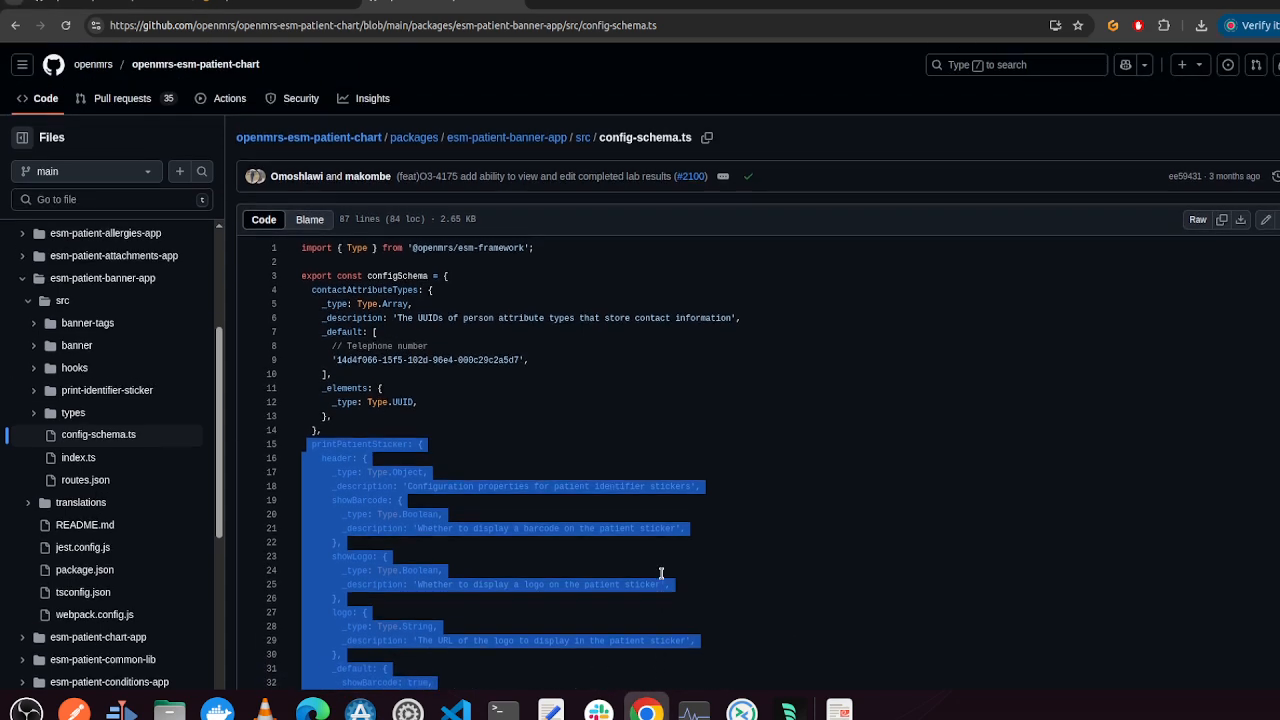
click(555, 377)
scroll(487, 399, up, 1)
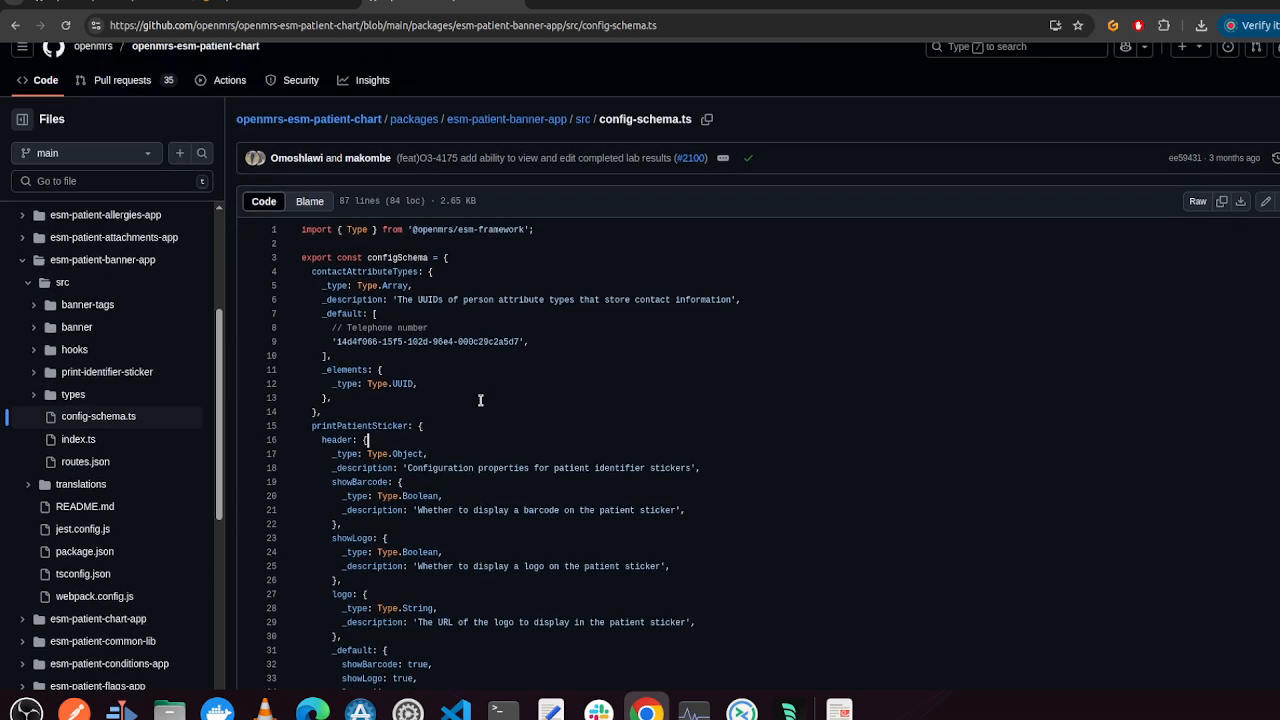
scroll(417, 435, down, 1)
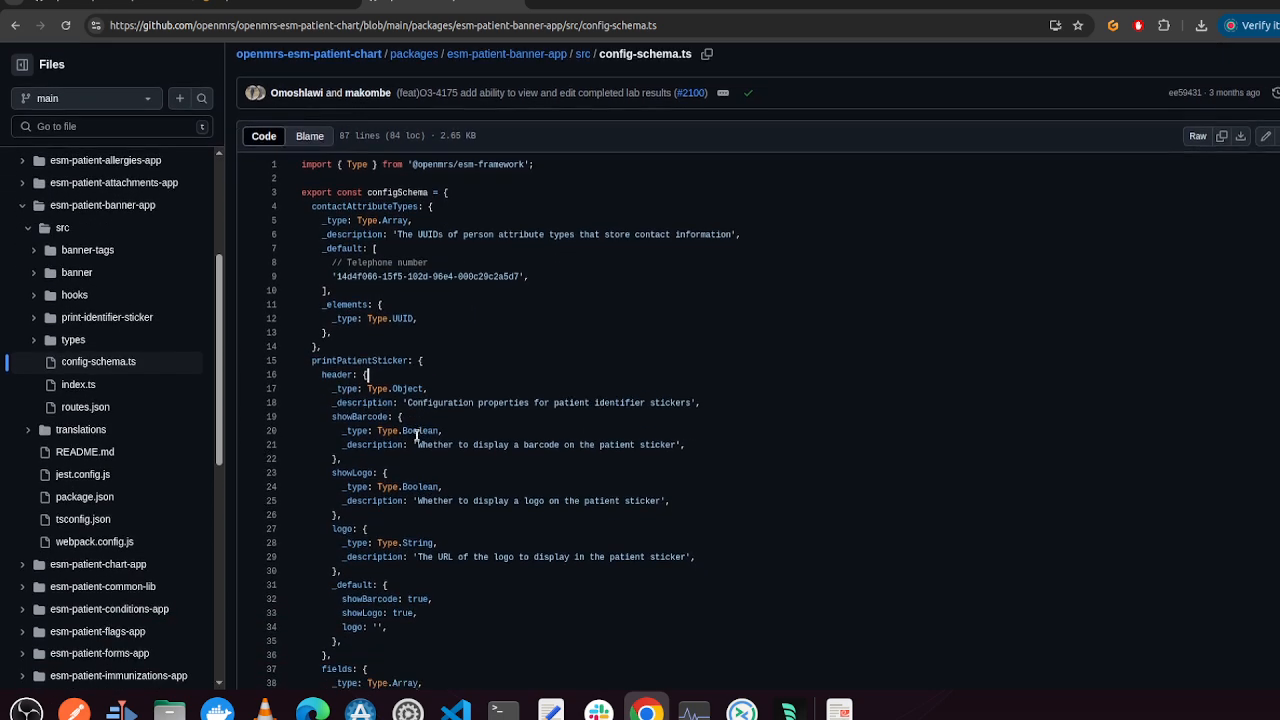
scroll(516, 496, down, 1)
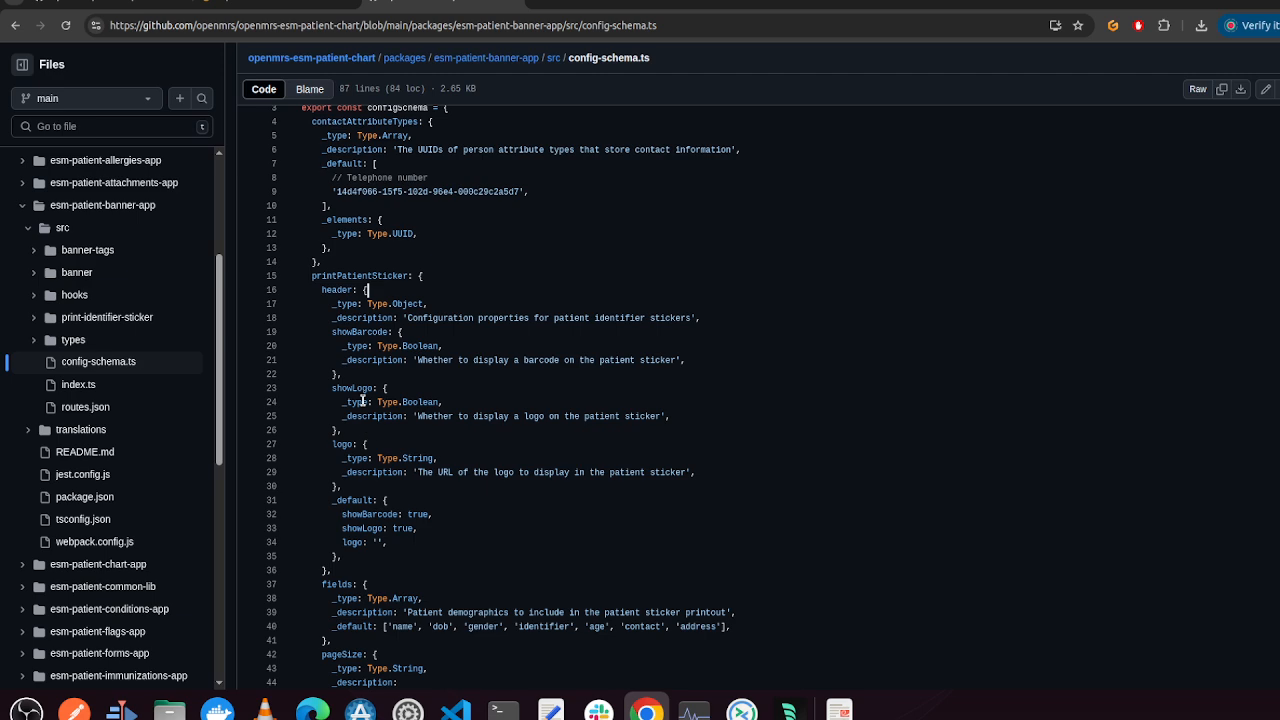
scroll(468, 503, down, 5)
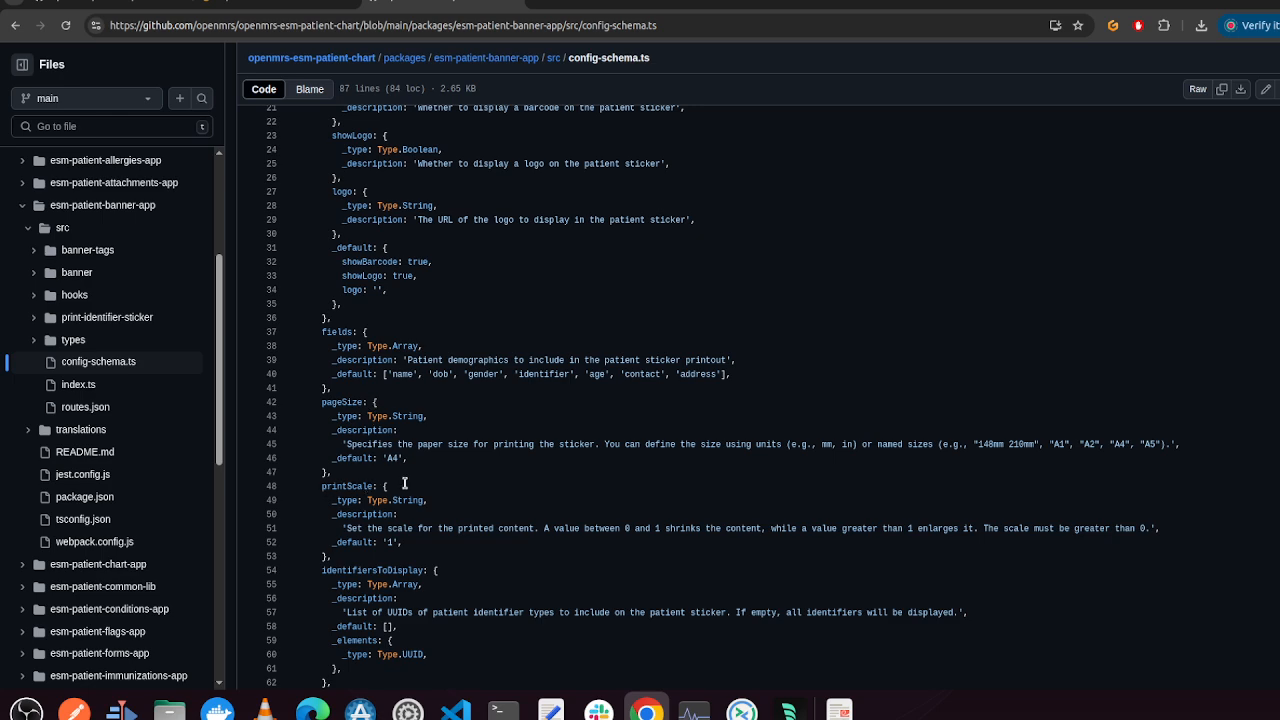
scroll(404, 483, down, 3)
scroll(469, 556, down, 2)
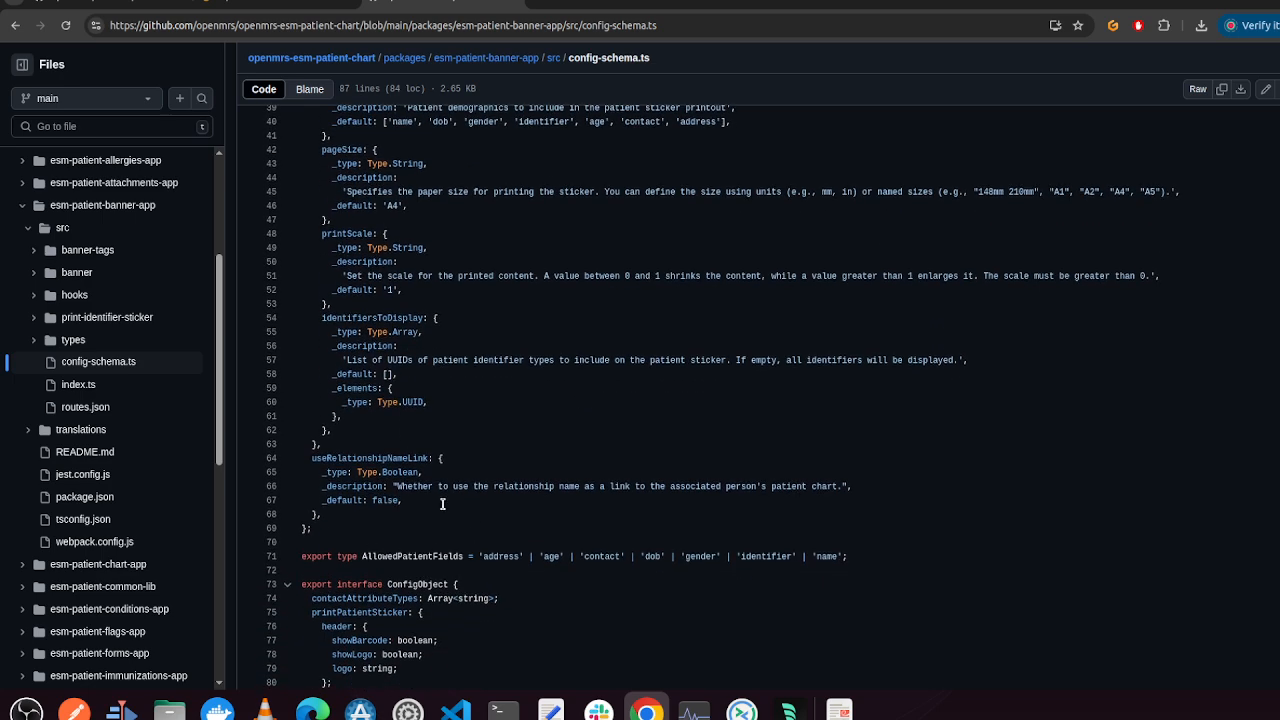
Back in OpenMRS, expand the esm-patient-chart-app configuration and scroll through its settings
click(306, 2)
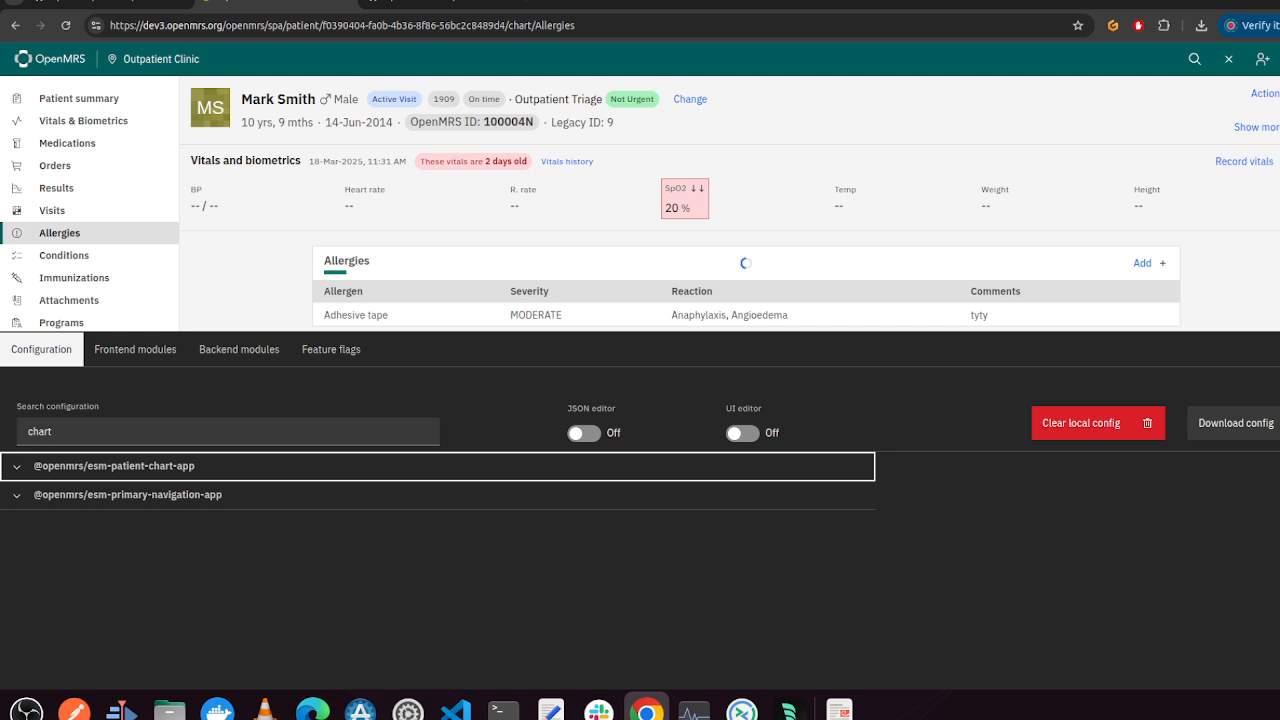
click(14, 466)
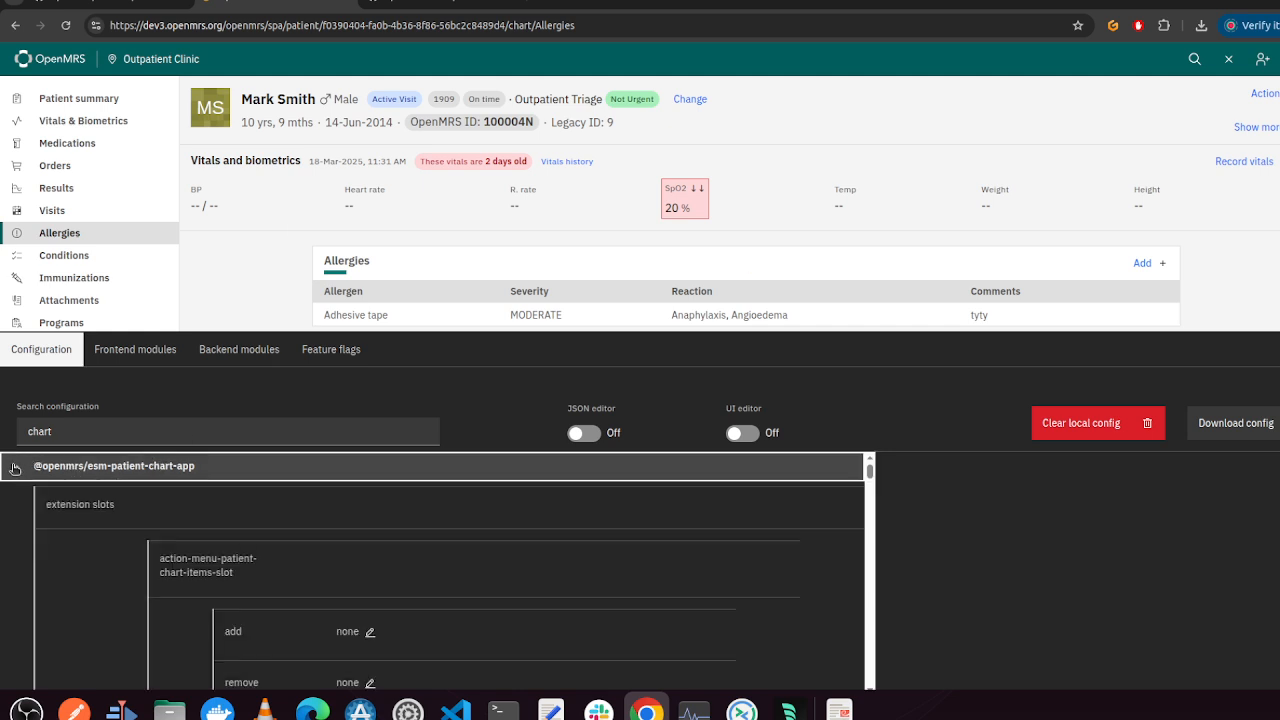
scroll(350, 615, down, 5)
scroll(355, 611, down, 10)
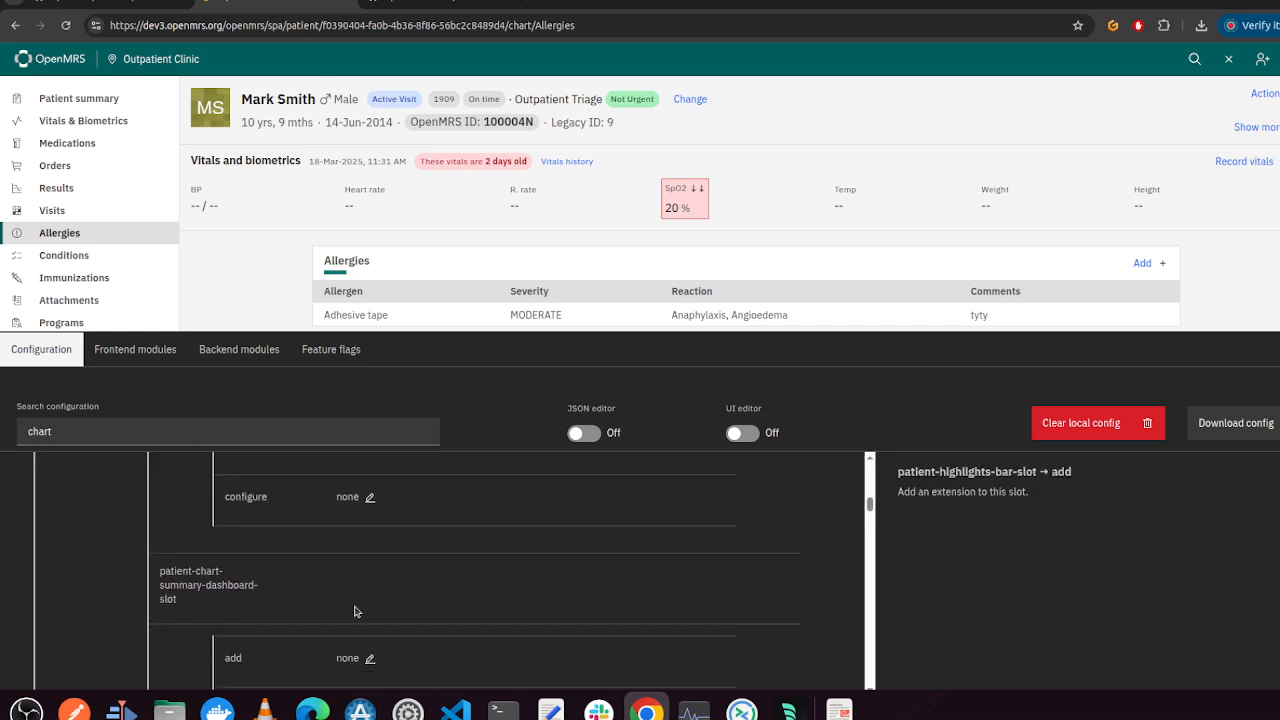
scroll(355, 611, down, 5)
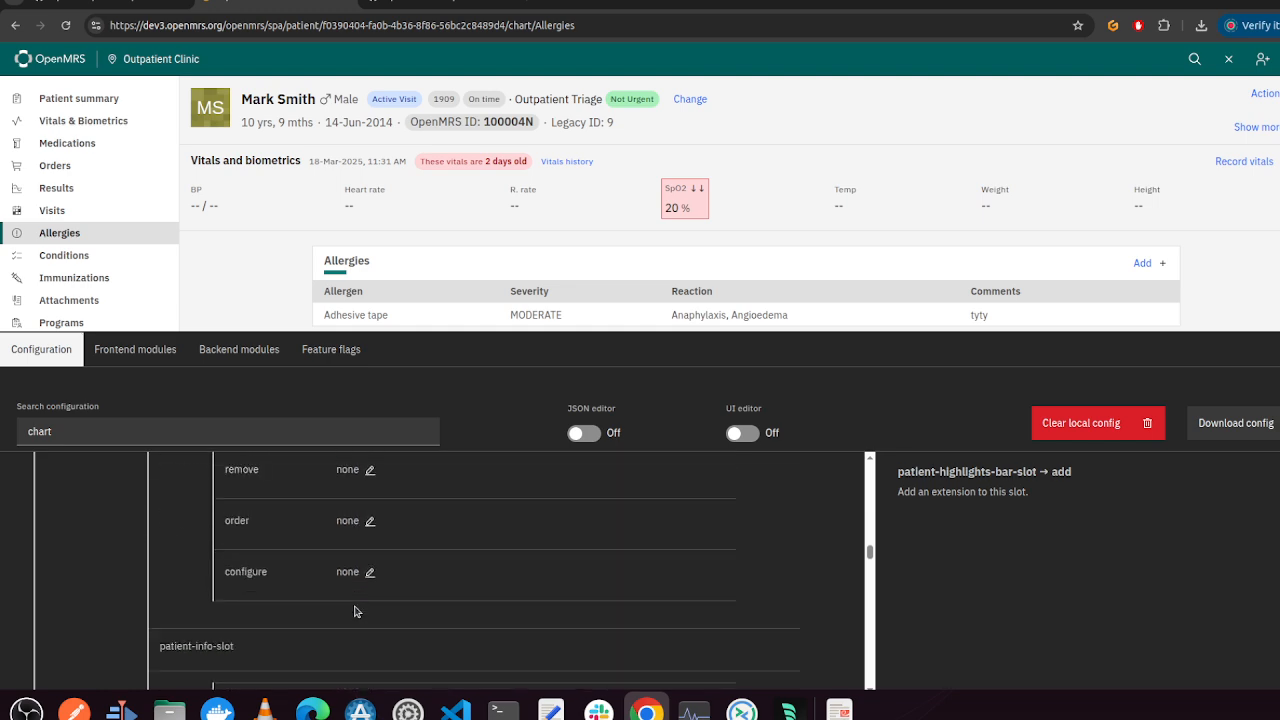
scroll(355, 611, down, 8)
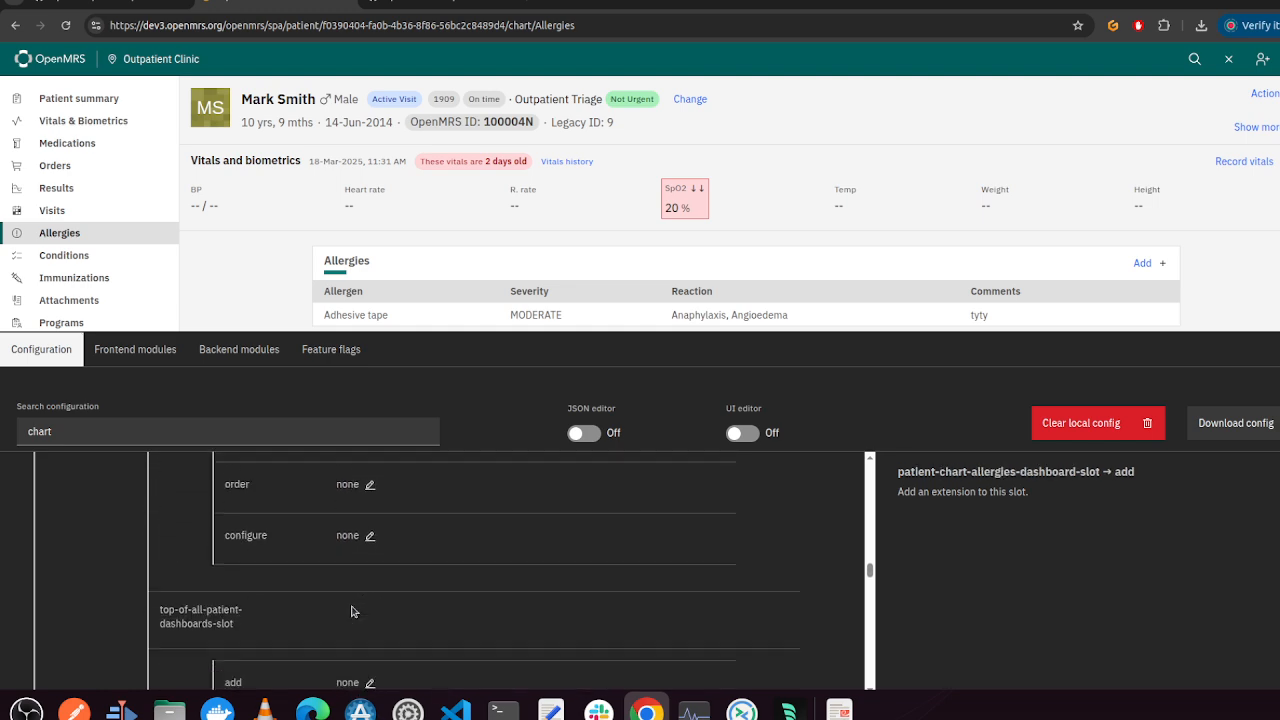
scroll(352, 611, down, 8)
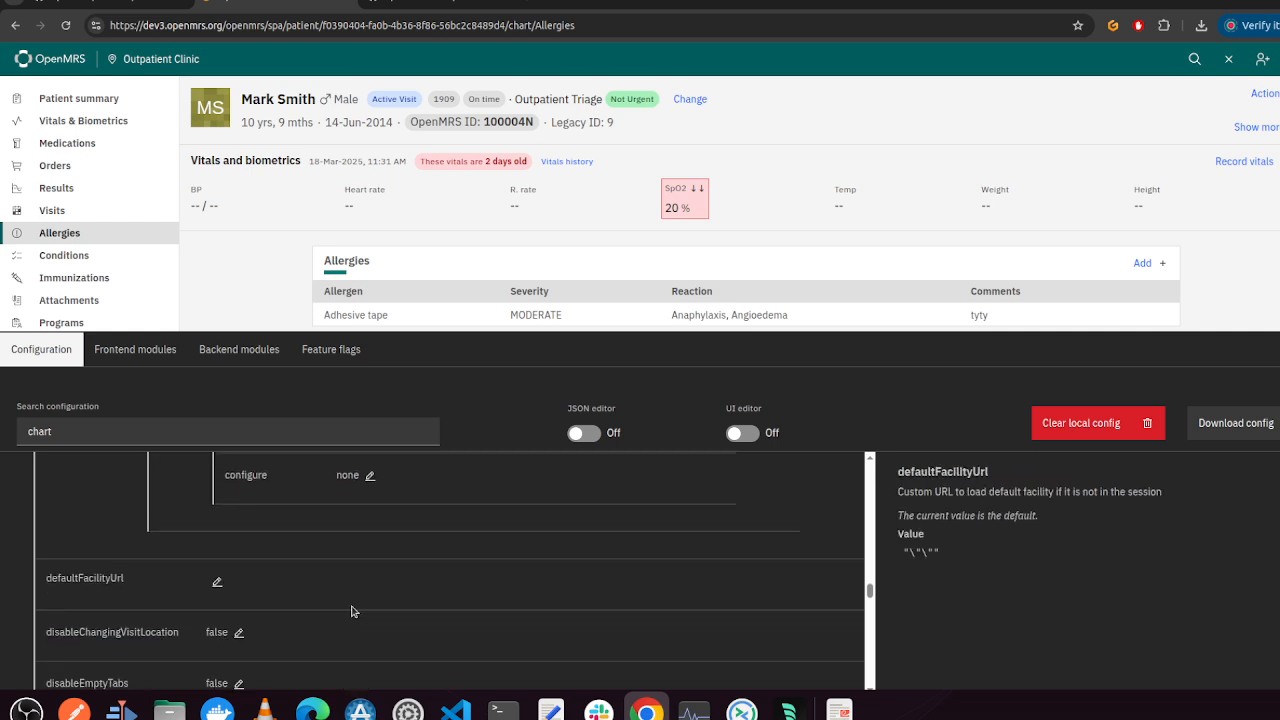
scroll(352, 611, down, 8)
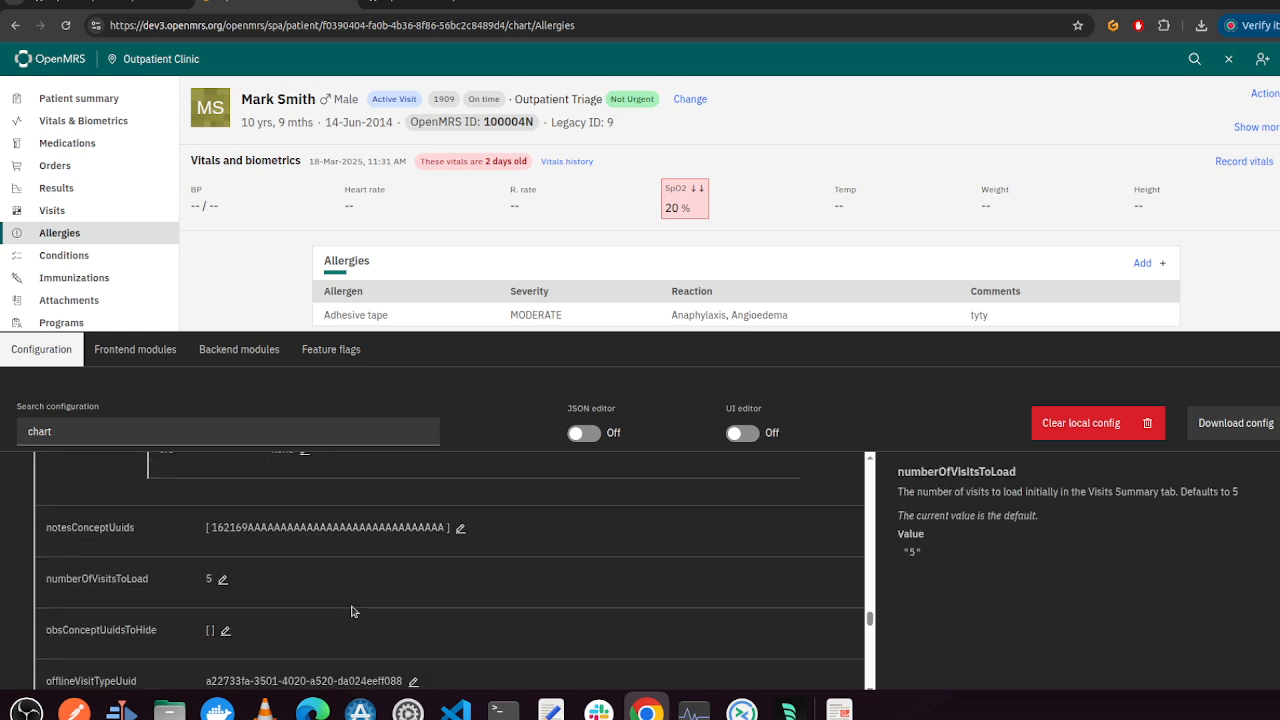
scroll(352, 611, down, 8)
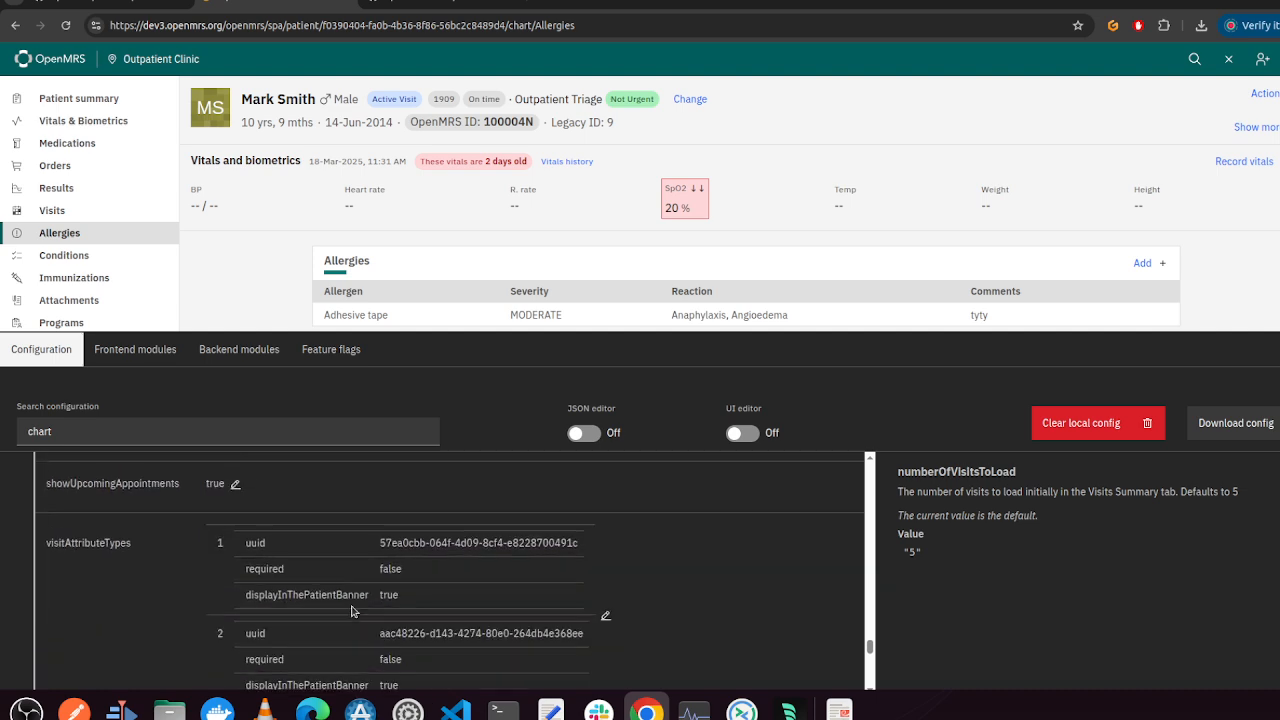
scroll(352, 611, down, 2)
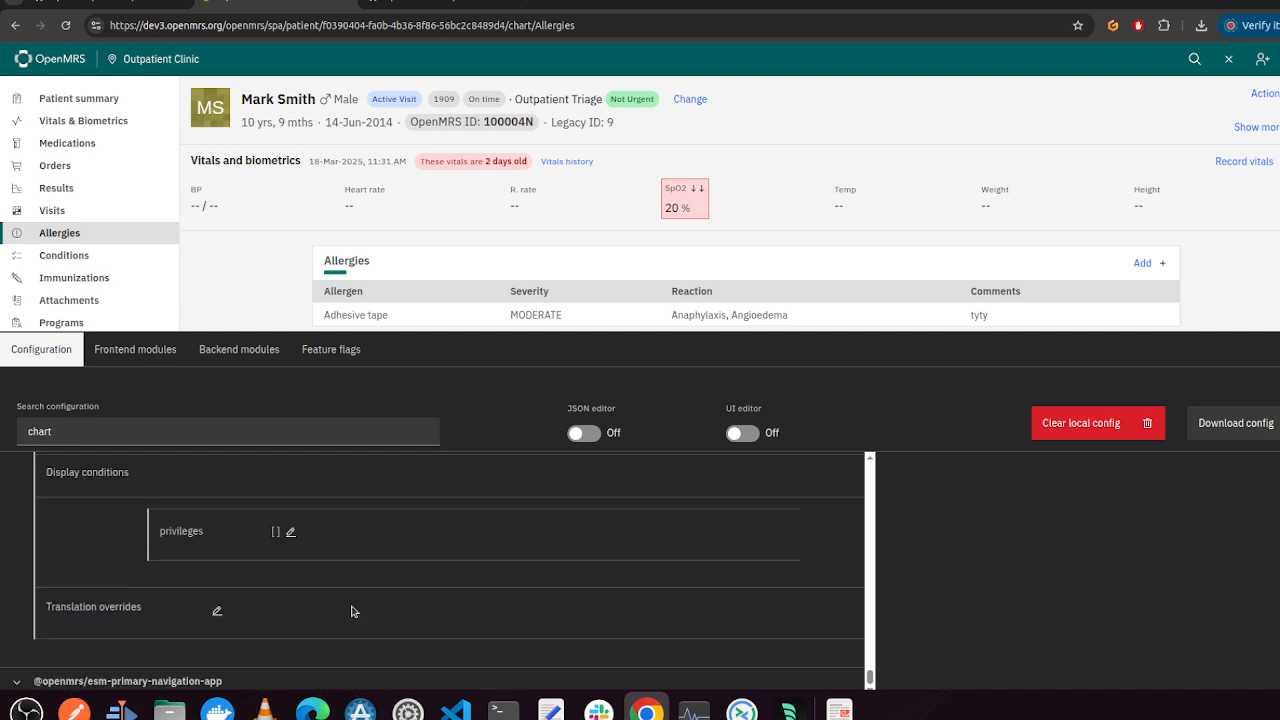
scroll(352, 611, up, 2)
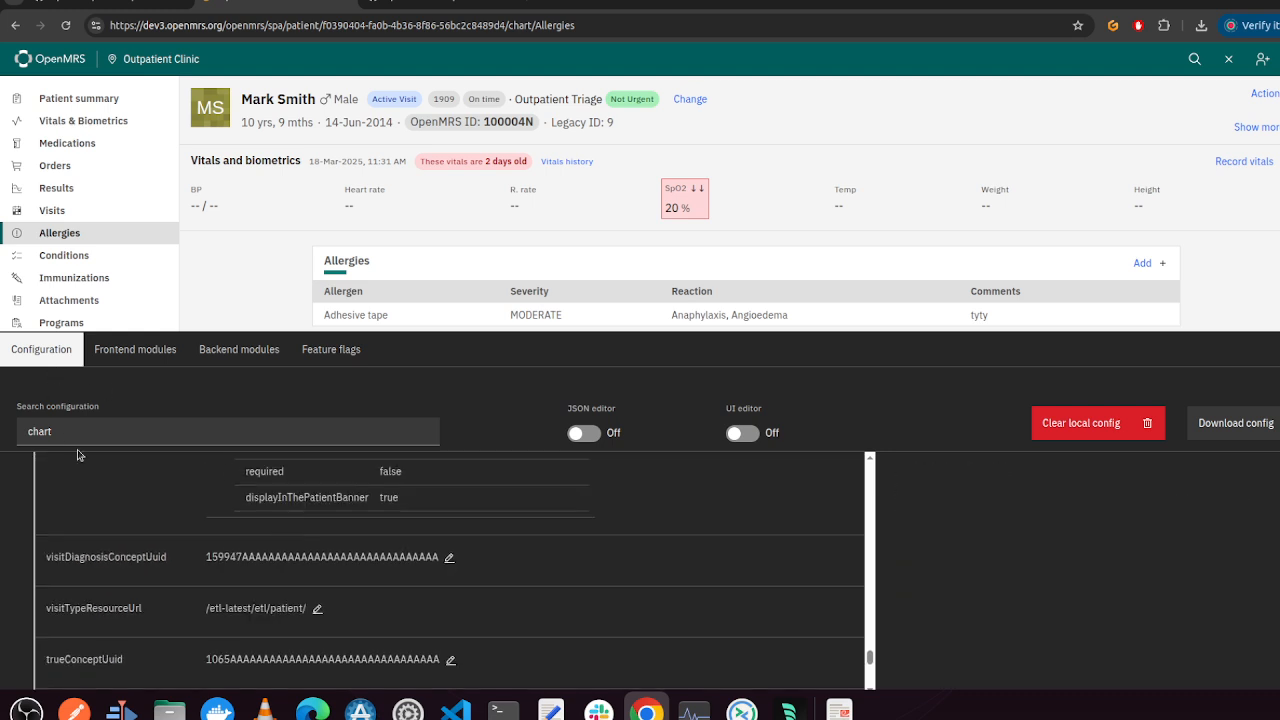
Try filtering the configuration by stic
click(62, 428)
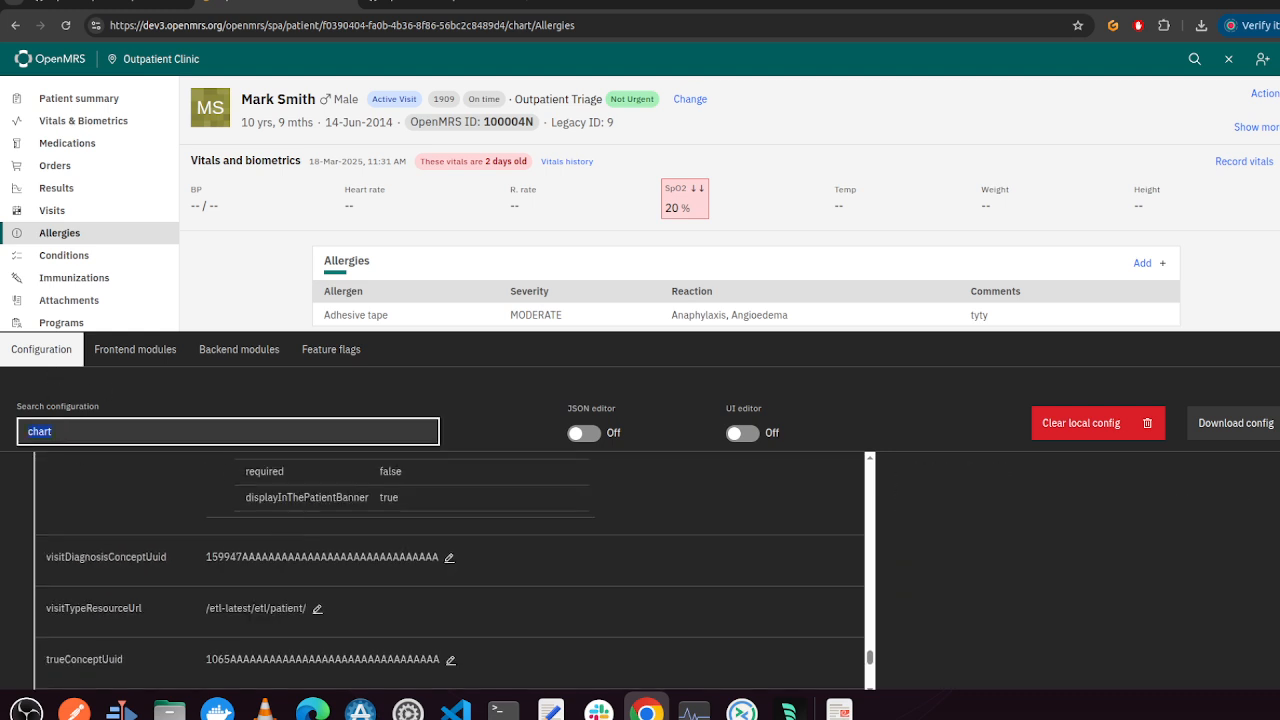
text(stic)
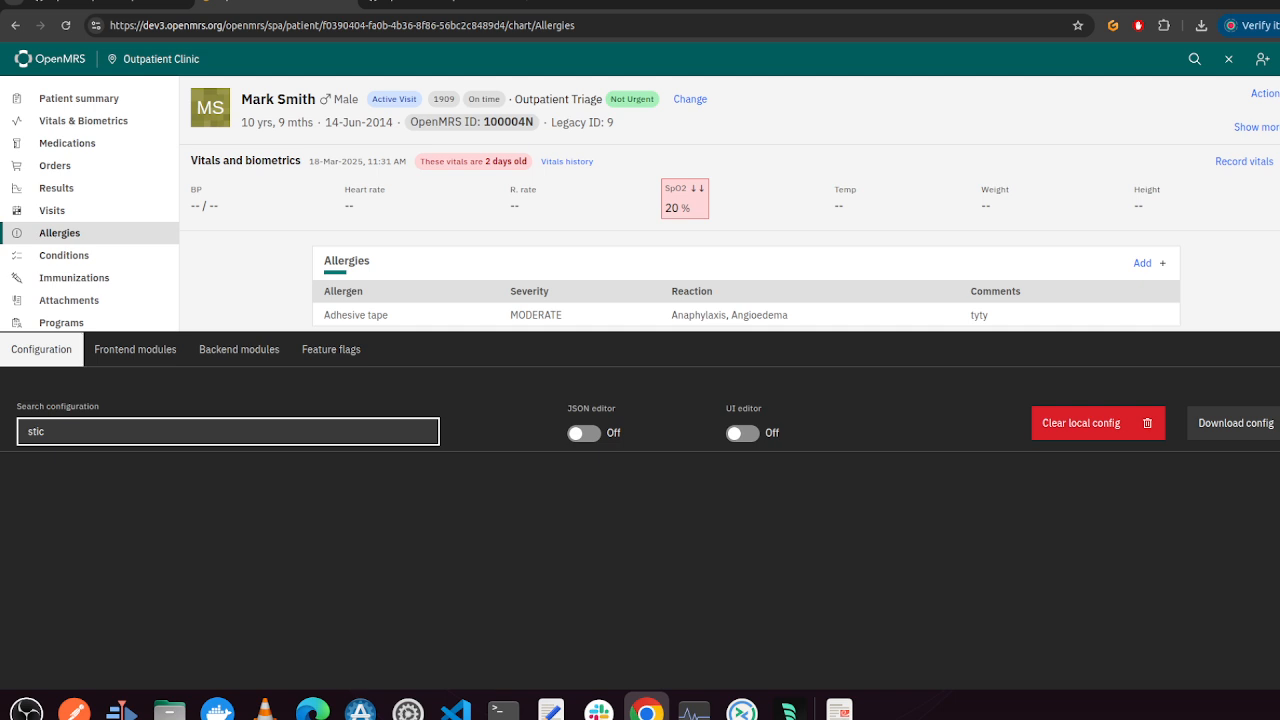
key(BackSpace)
key(BackSpace)
key(BackSpace)
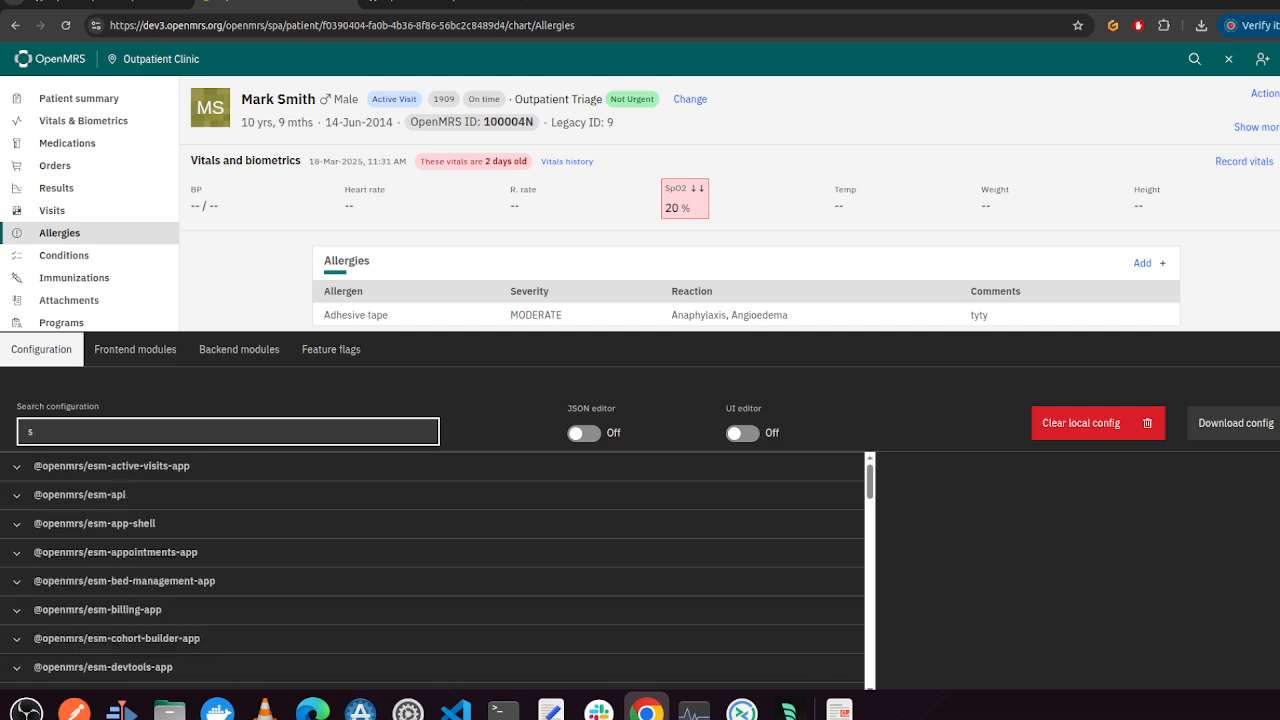
Filter the configuration by bann and expand the esm-patient-banner-app settings
click(463, 8)
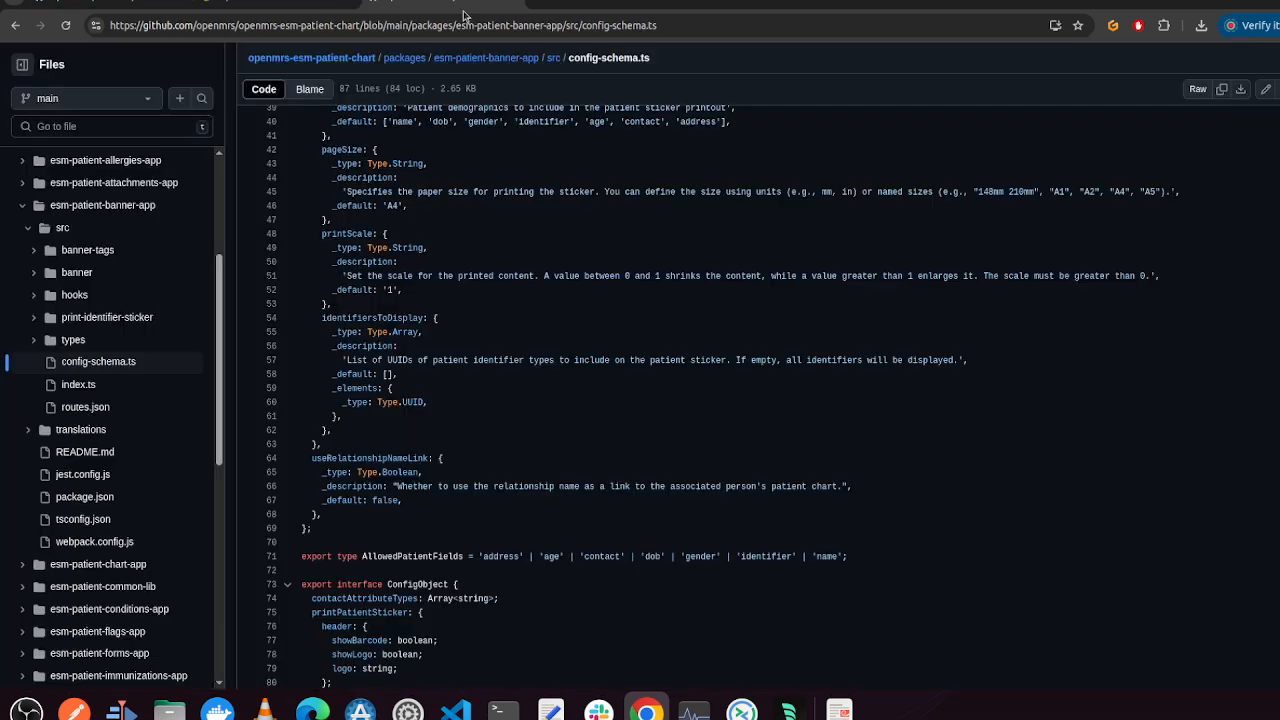
click(243, 4)
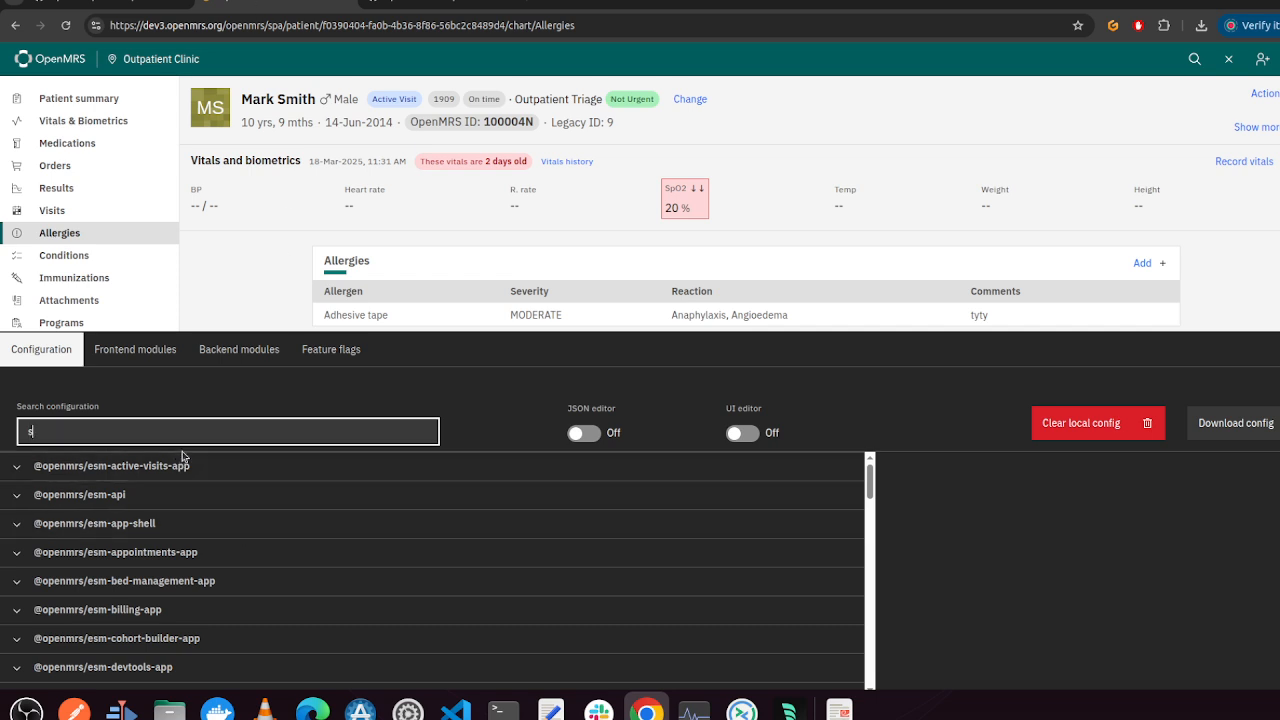
text(bann)
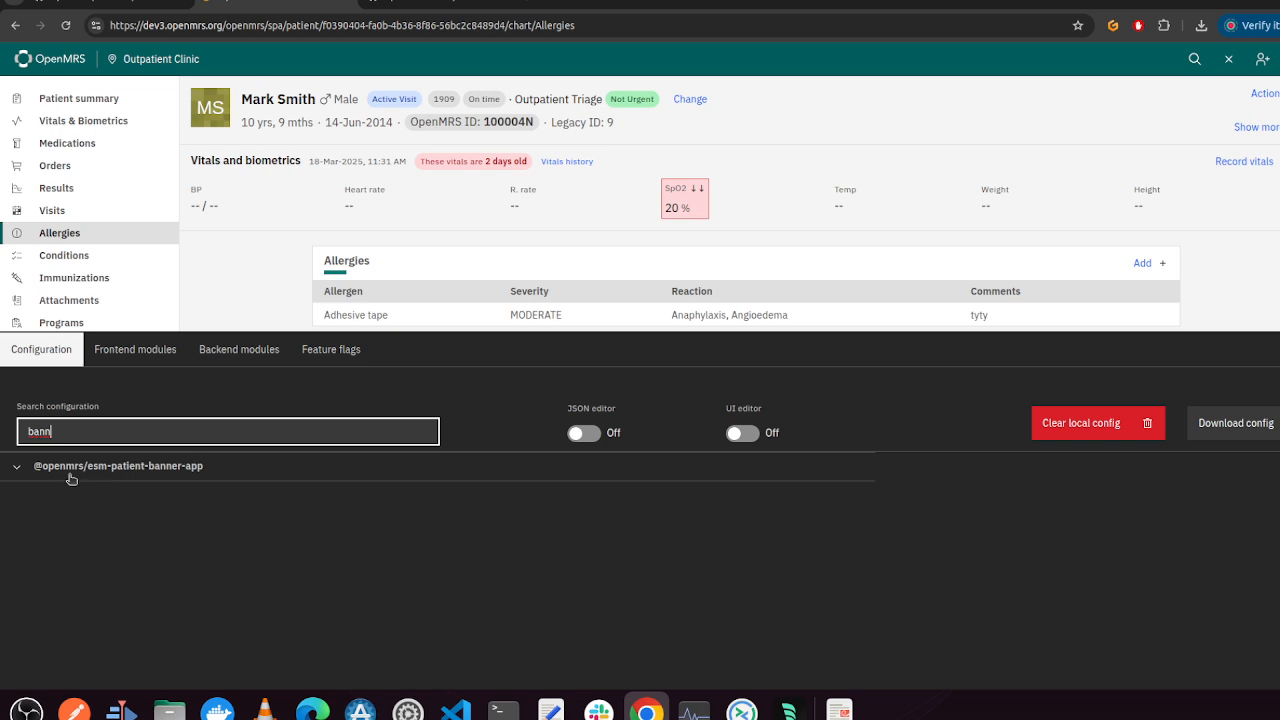
click(16, 468)
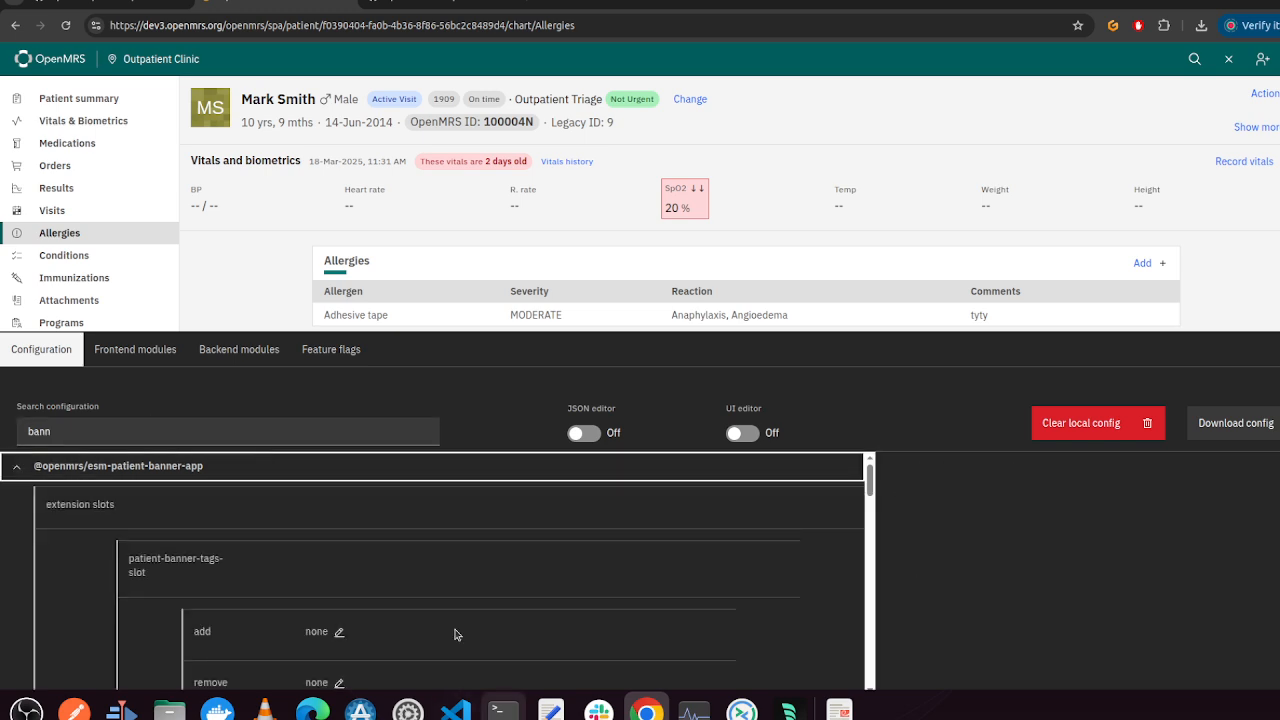
Scroll to the printPatientSticker settings, highlight their name, and compare with the schema on GitHub
mouse_move(150, 577)
scroll(213, 591, down, 5)
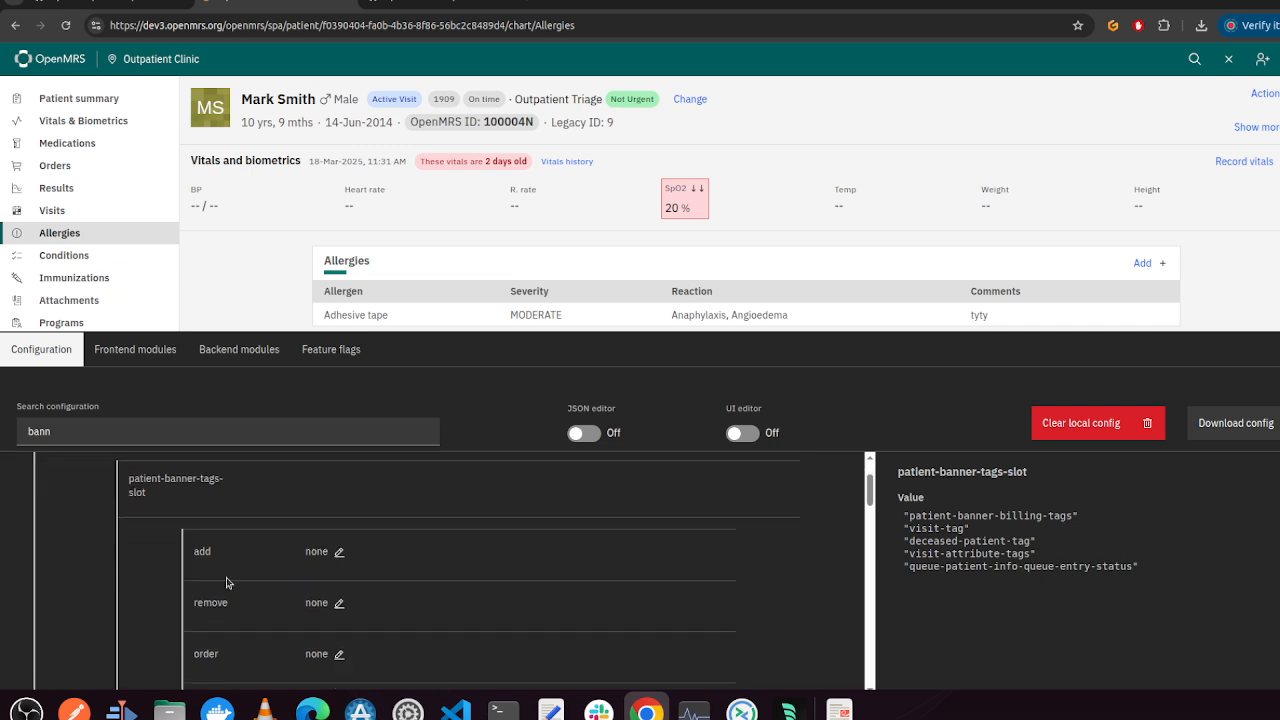
scroll(226, 582, down, 5)
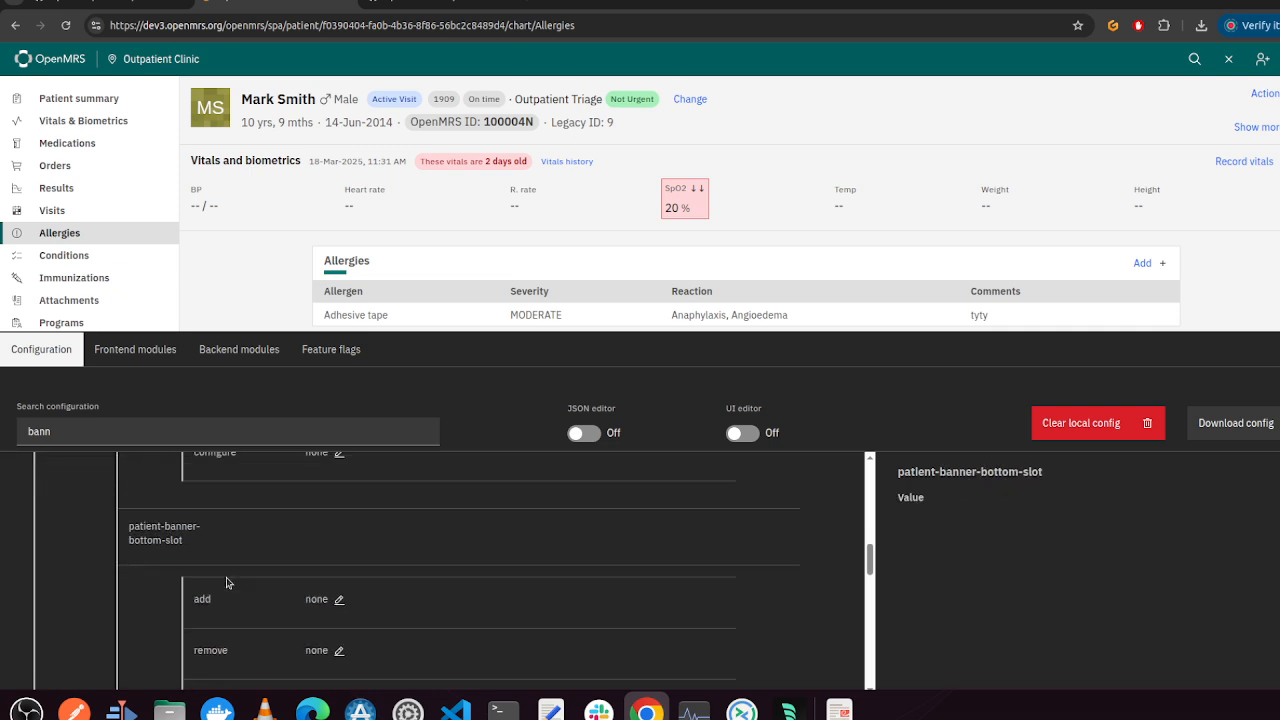
mouse_move(47, 515)
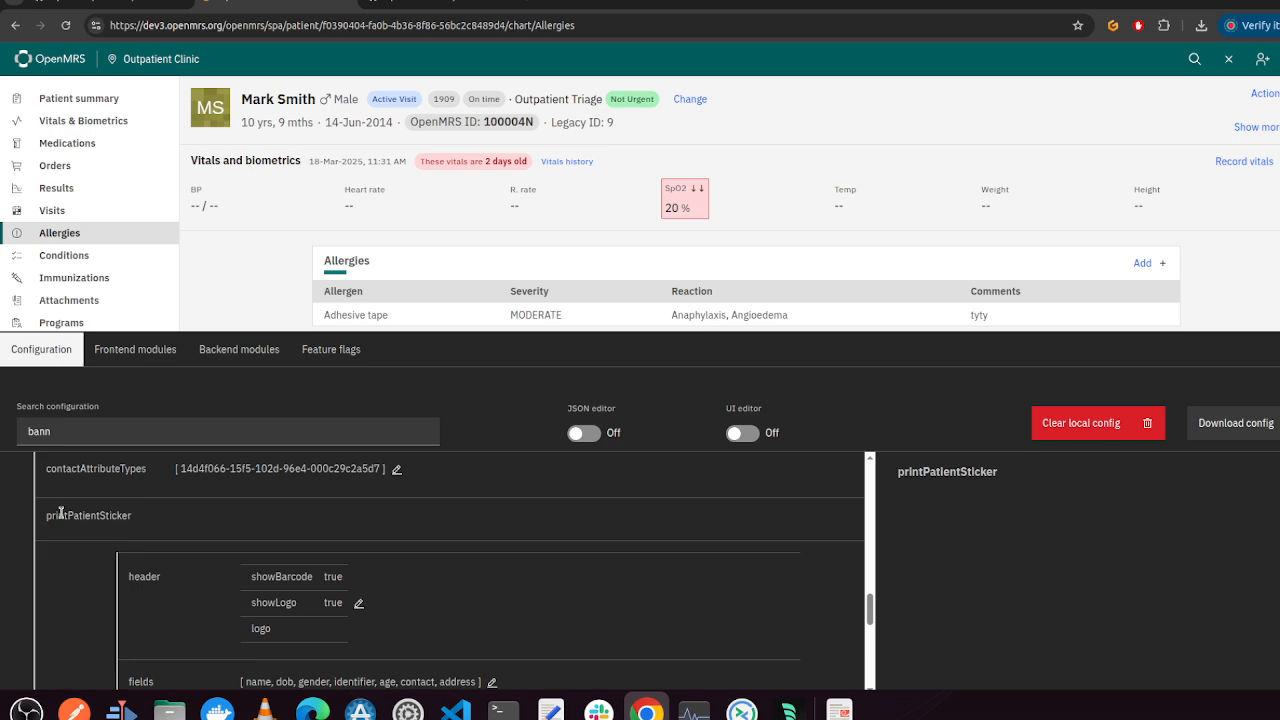
drag(47, 518, 118, 513)
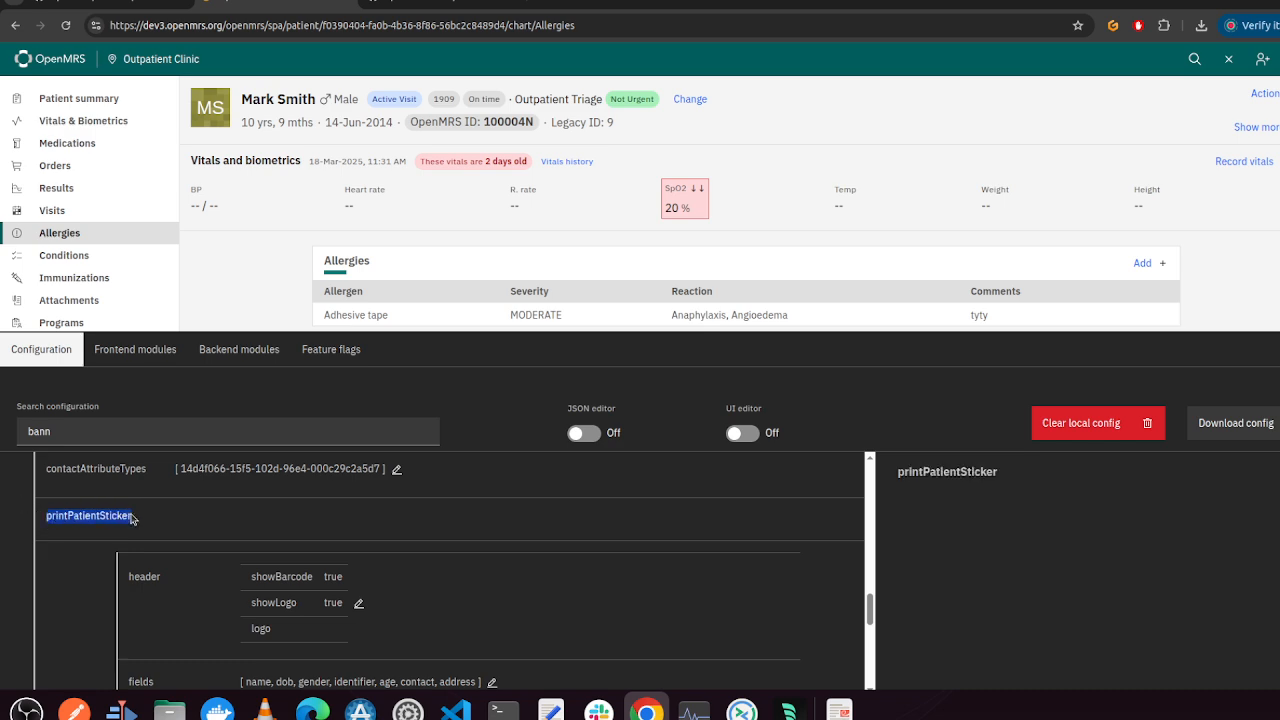
mouse_move(312, 562)
scroll(308, 545, down, 1)
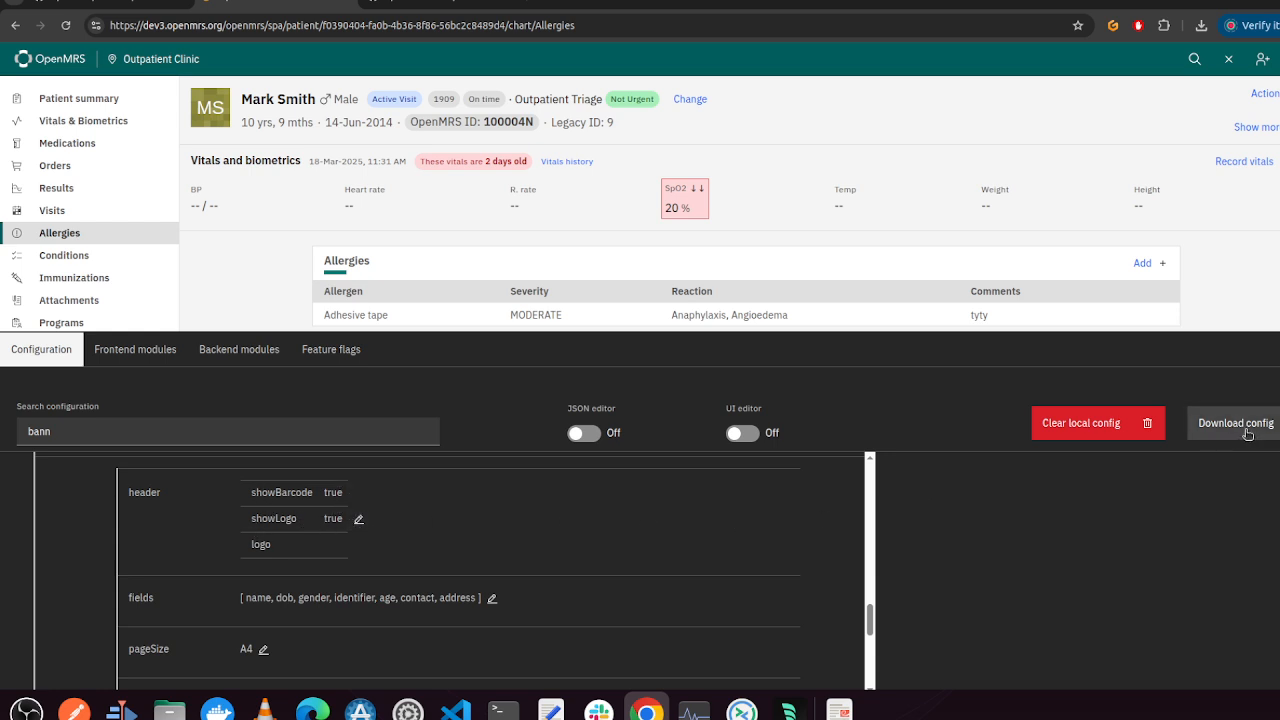
click(443, 4)
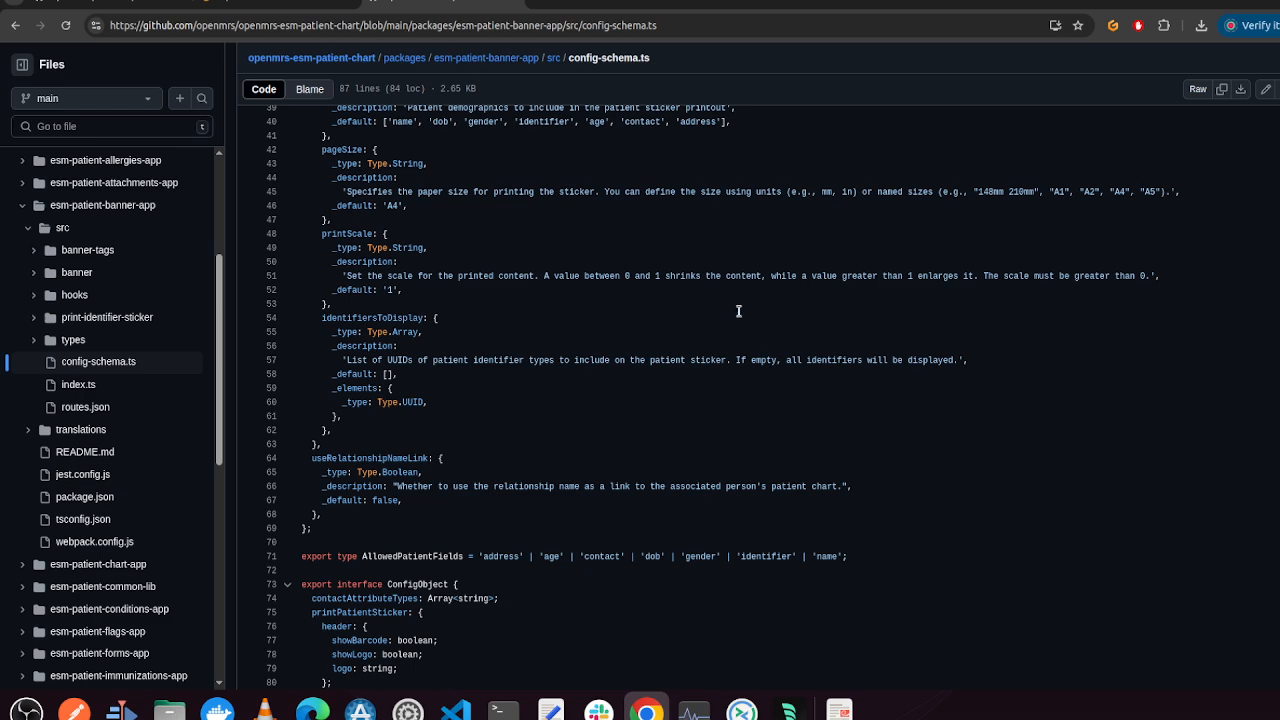
Examine the printPatientSticker schema in config-schema.ts, comparing it with the banner settings in the configuration panel
scroll(715, 413, up, 5)
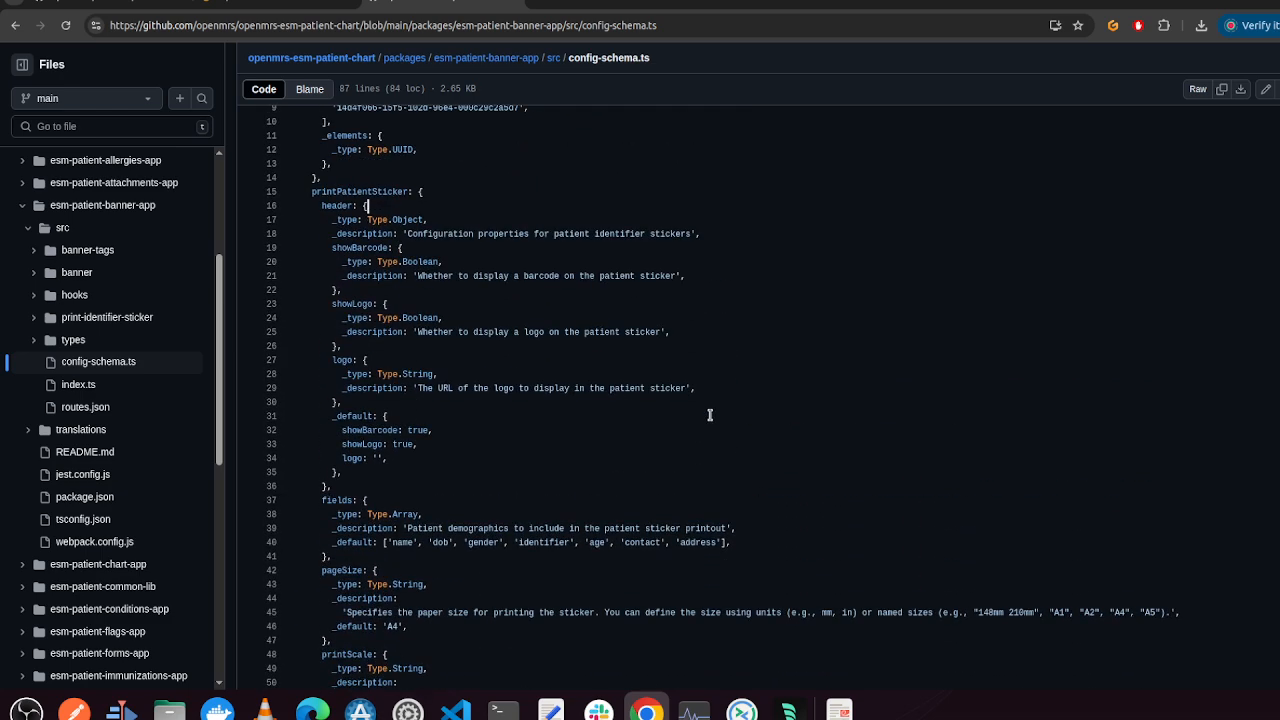
scroll(707, 414, up, 3)
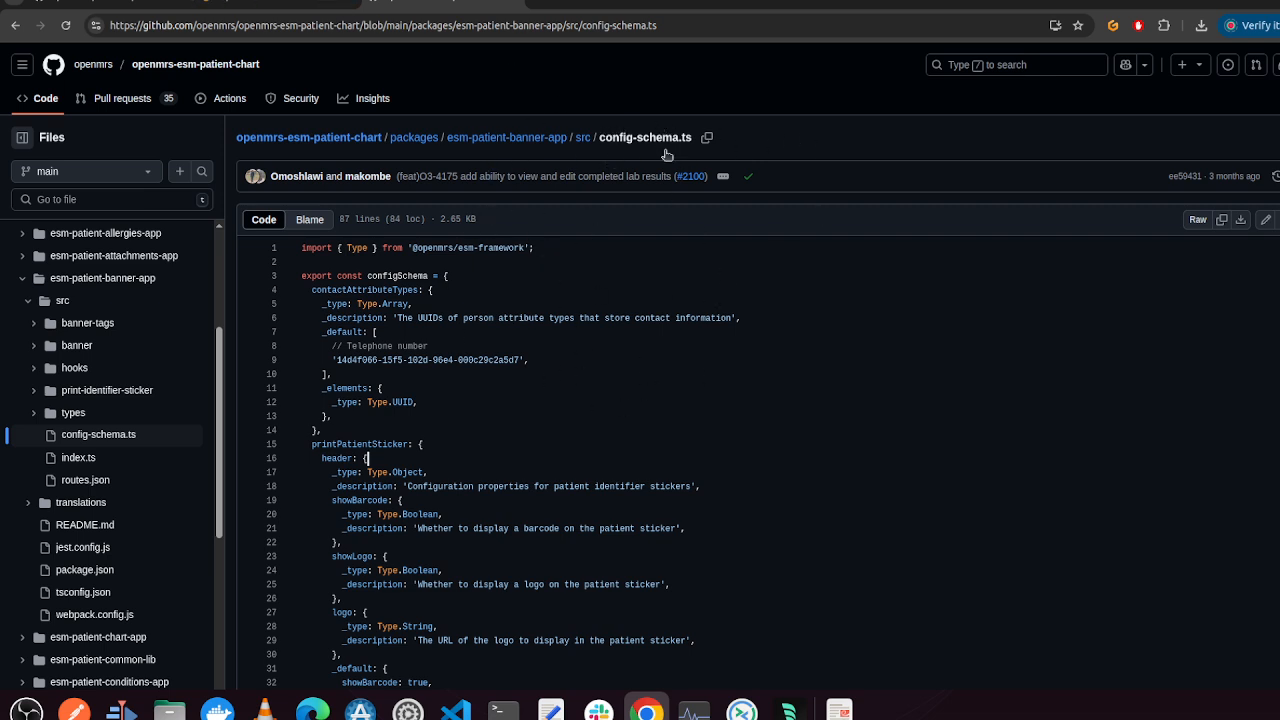
click(325, 3)
scroll(312, 516, down, 2)
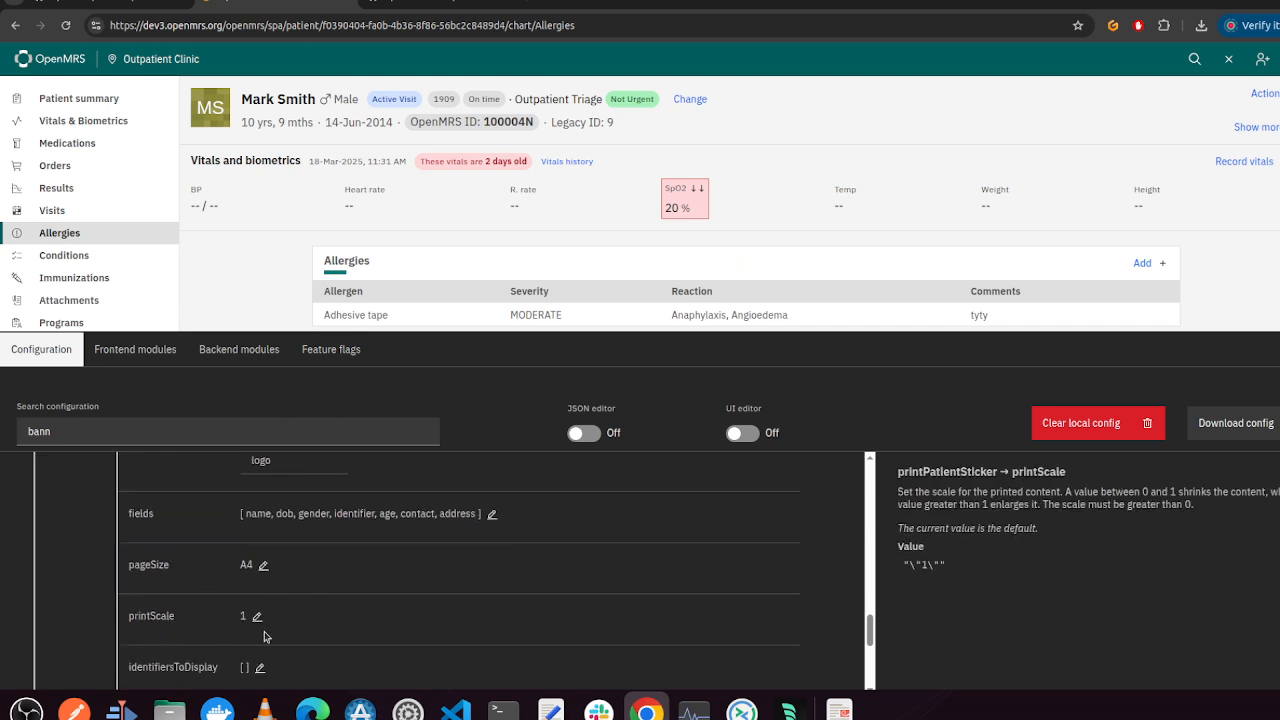
scroll(265, 637, down, 2)
click(443, 3)
scroll(493, 479, down, 5)
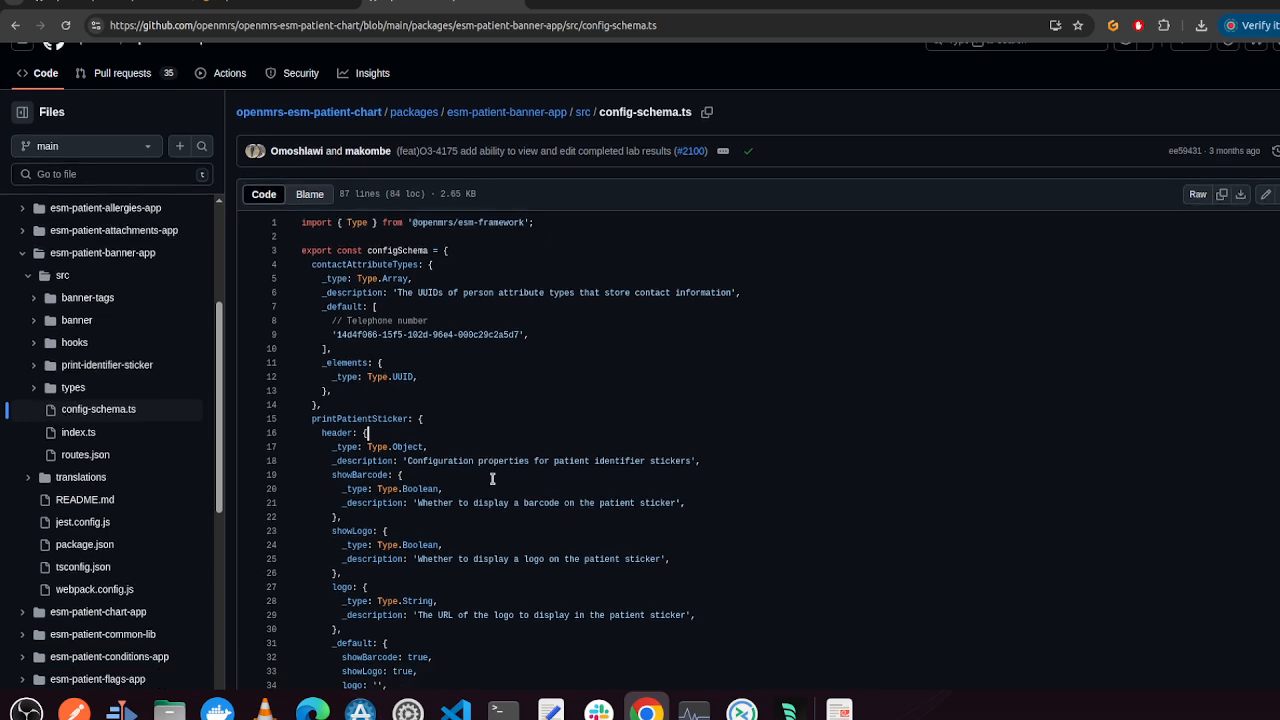
scroll(492, 479, down, 2)
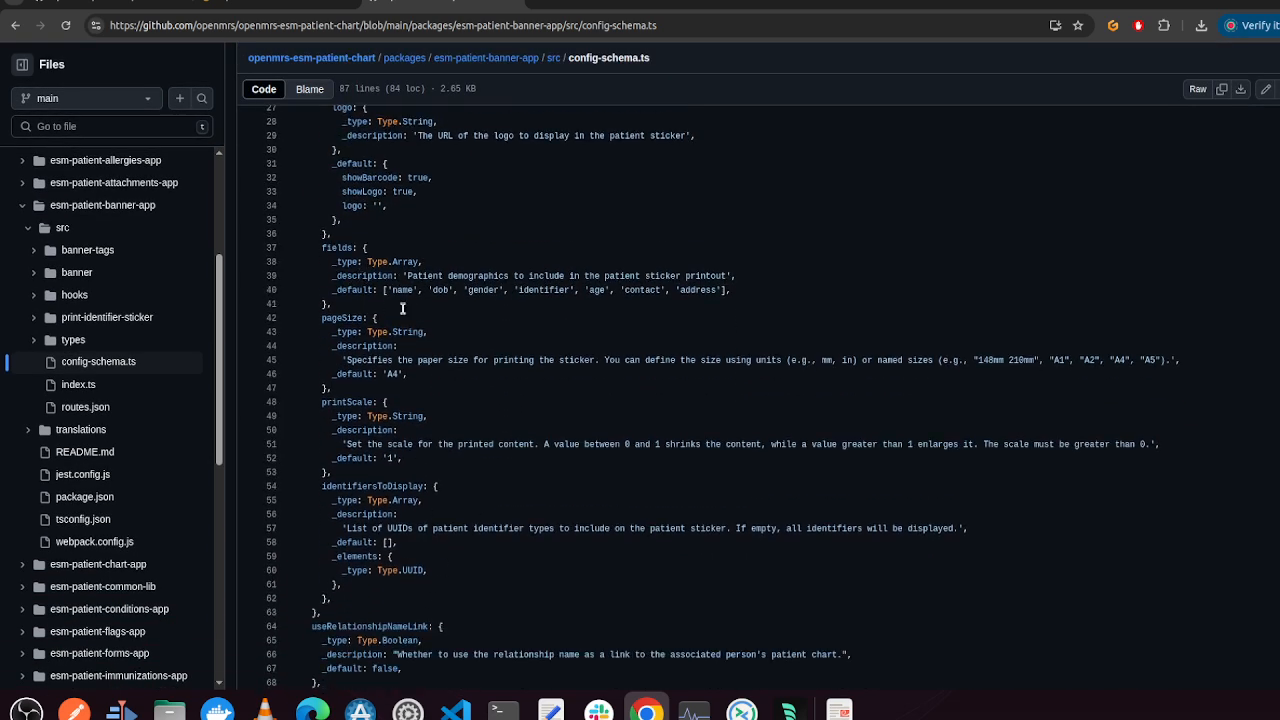
scroll(402, 308, down, 5)
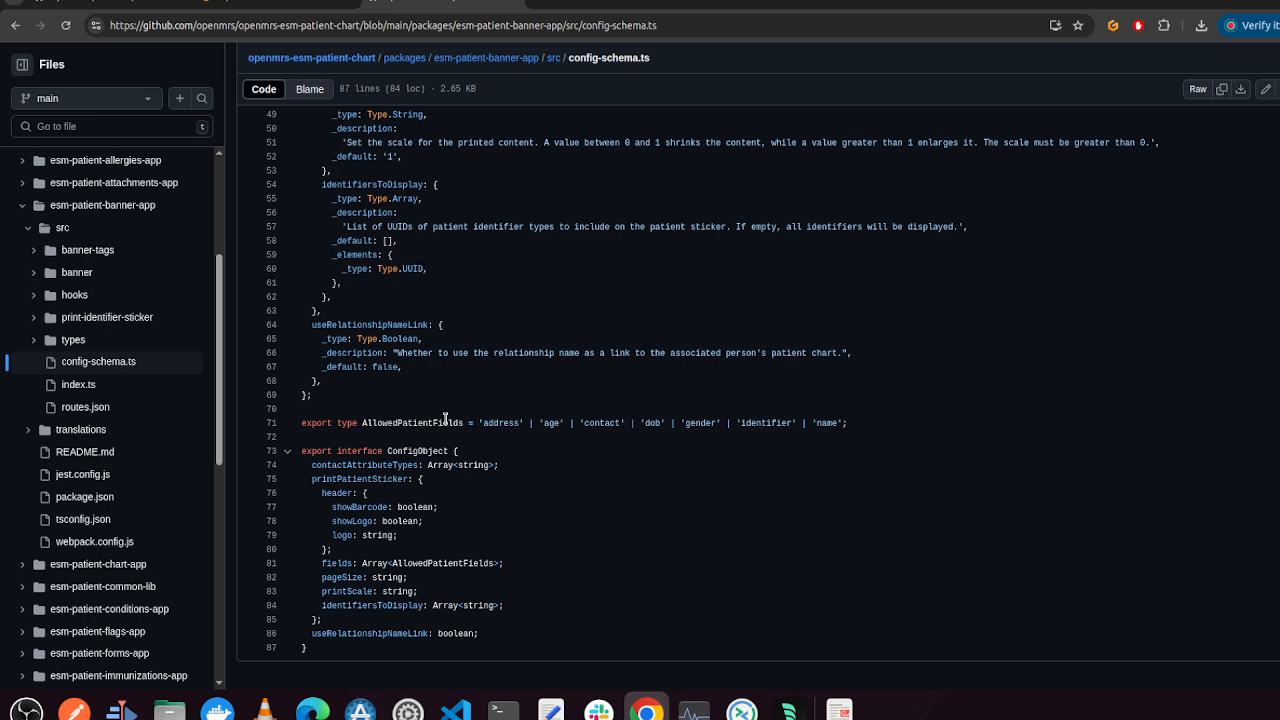
scroll(445, 418, up, 4)
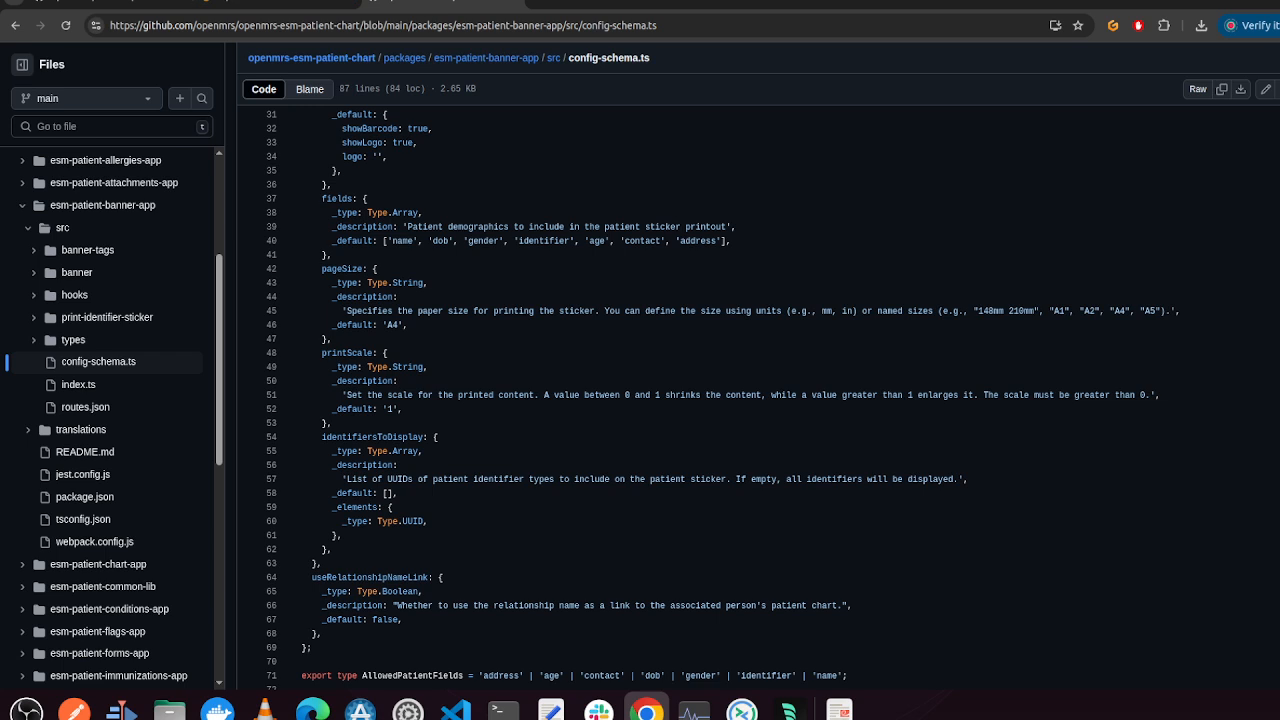
Go back to the repository's packages folder and look through the list of frontend app packages
click(17, 26)
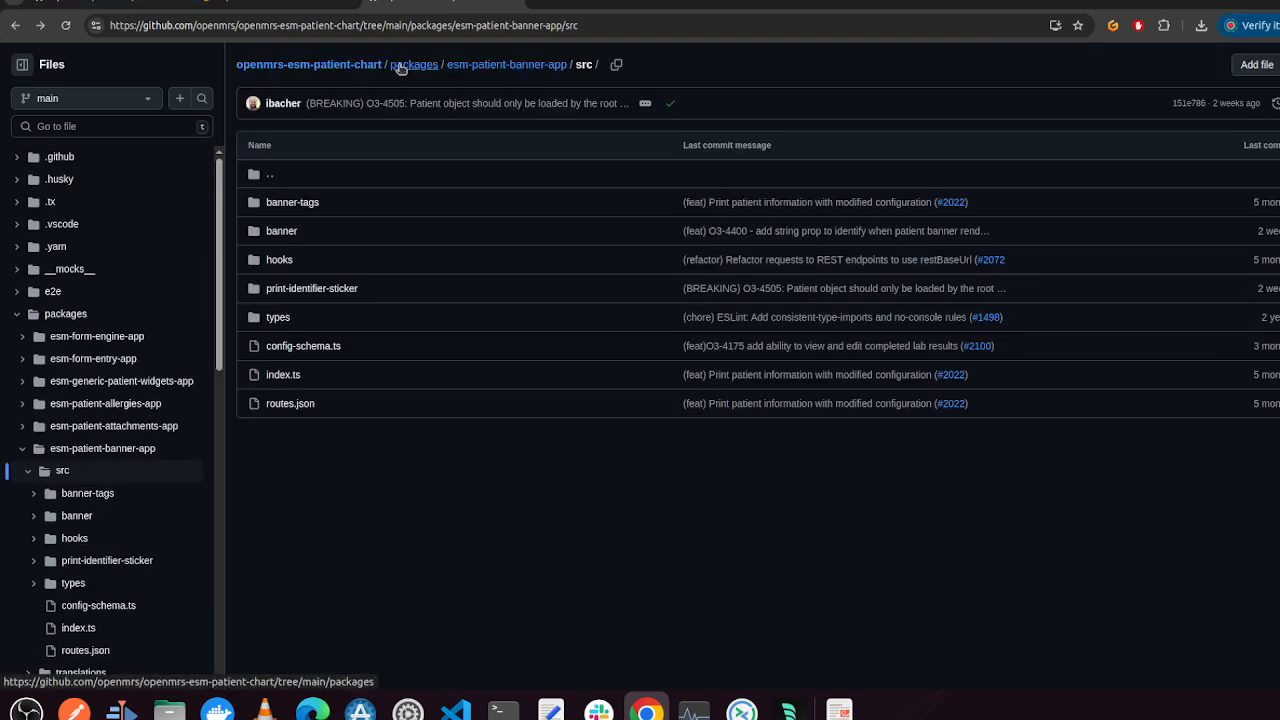
click(405, 66)
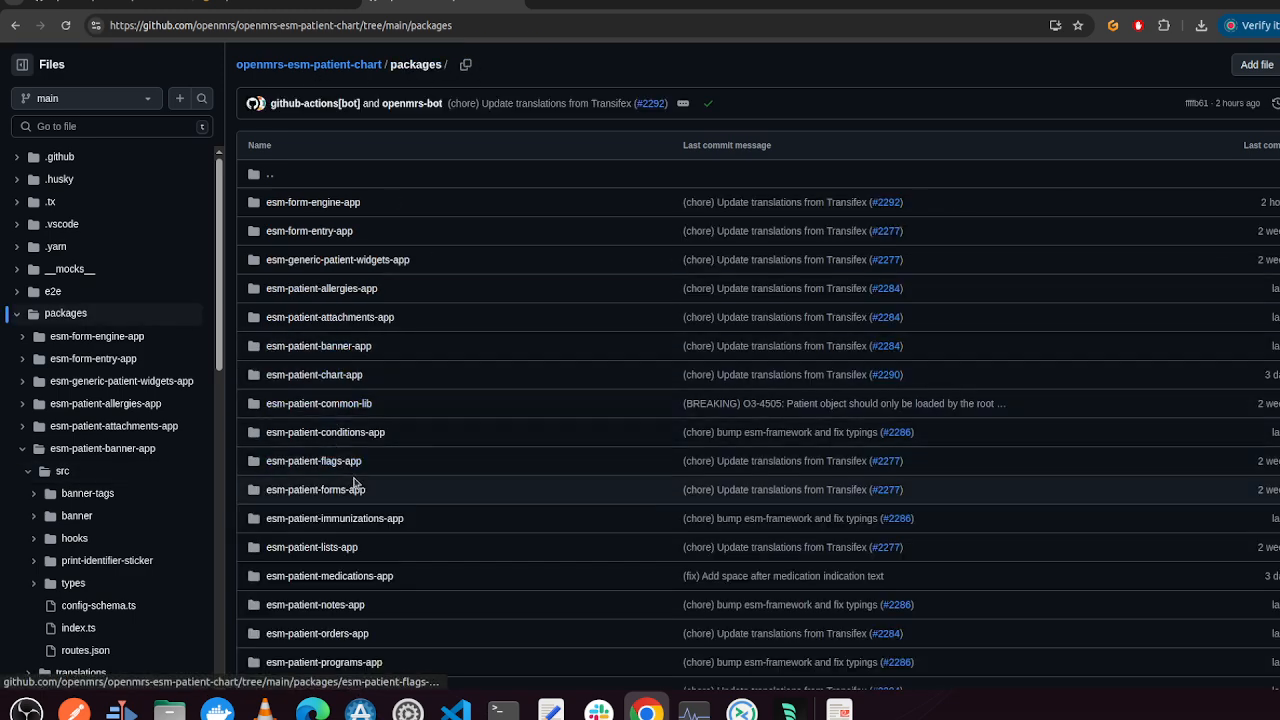
scroll(405, 489, down, 1)
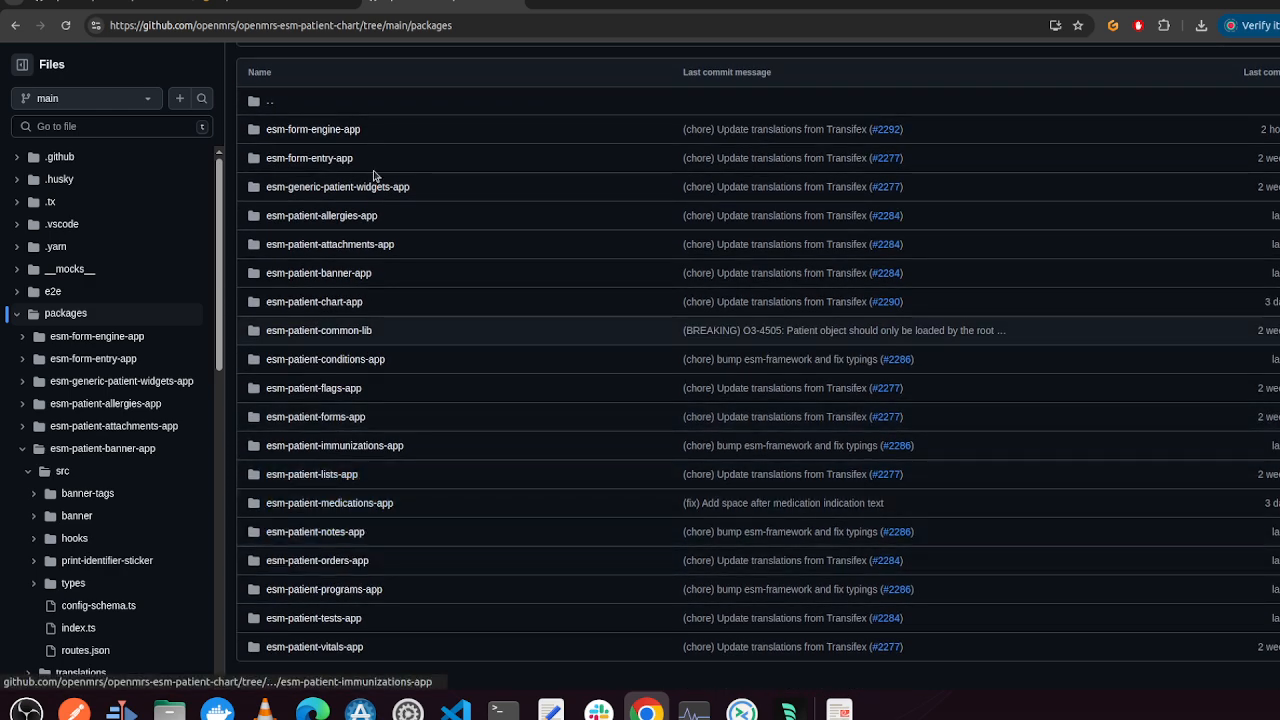
Back in OpenMRS, turn on the UI editor and hide the implementer tools panel to reveal the slot outlines
click(275, 6)
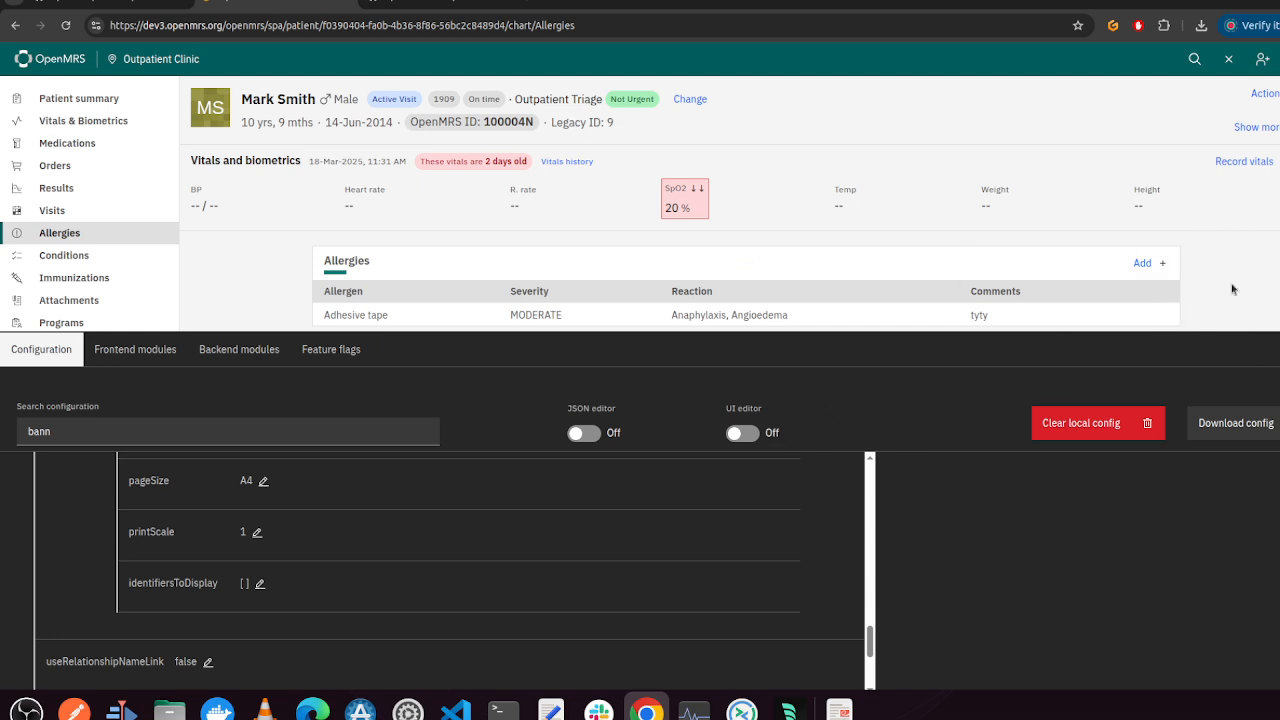
click(743, 433)
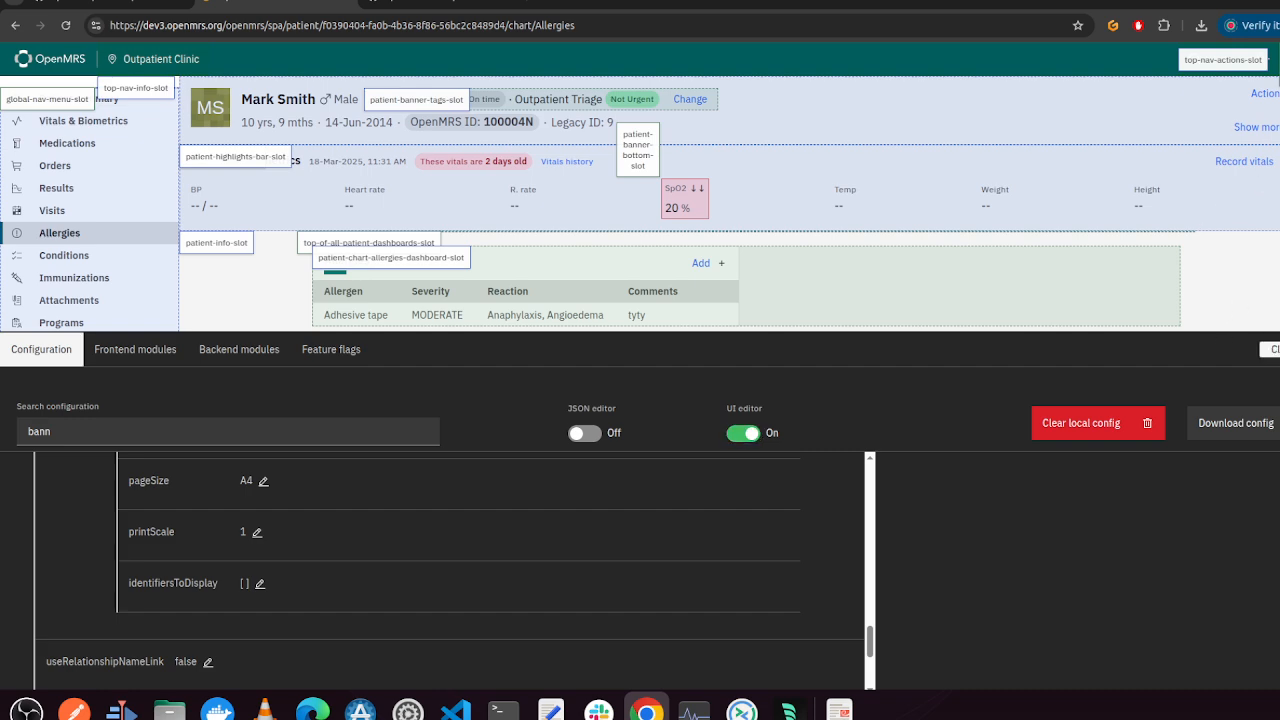
click(1270, 349)
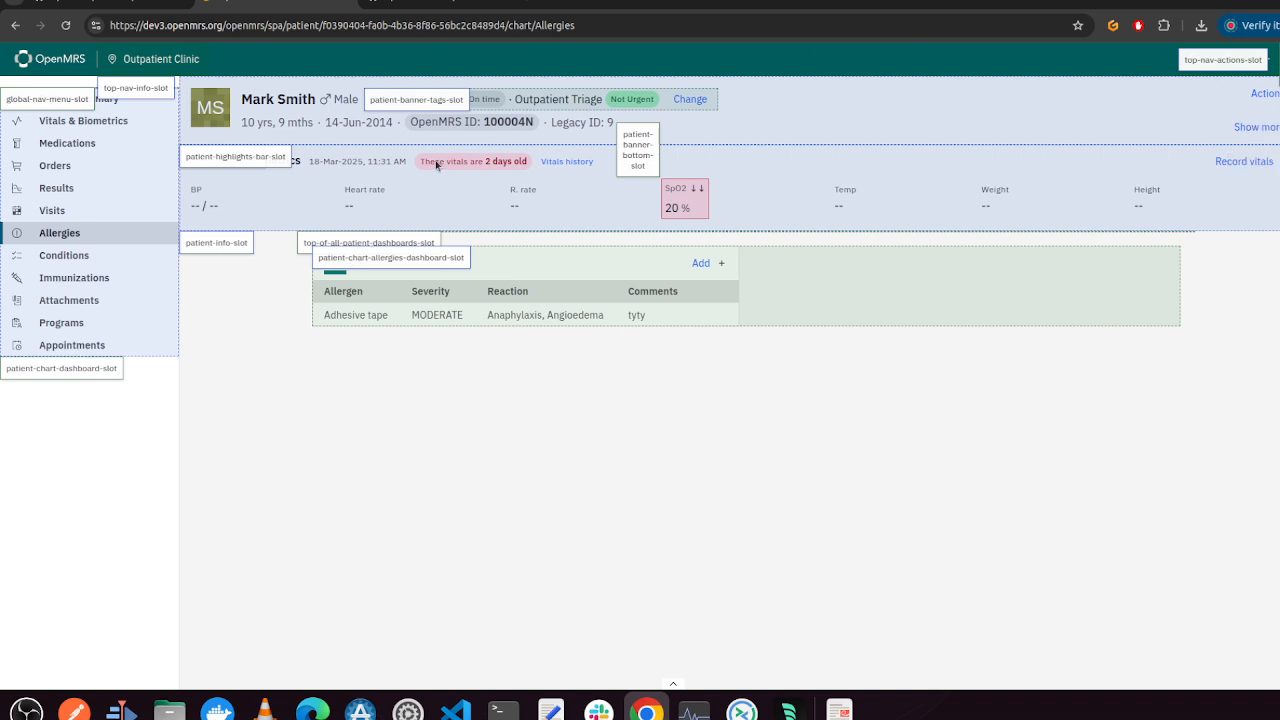
Visit the Results, Orders, Allergies, Immunizations, Attachments and Programs chart pages to view their slots
click(52, 191)
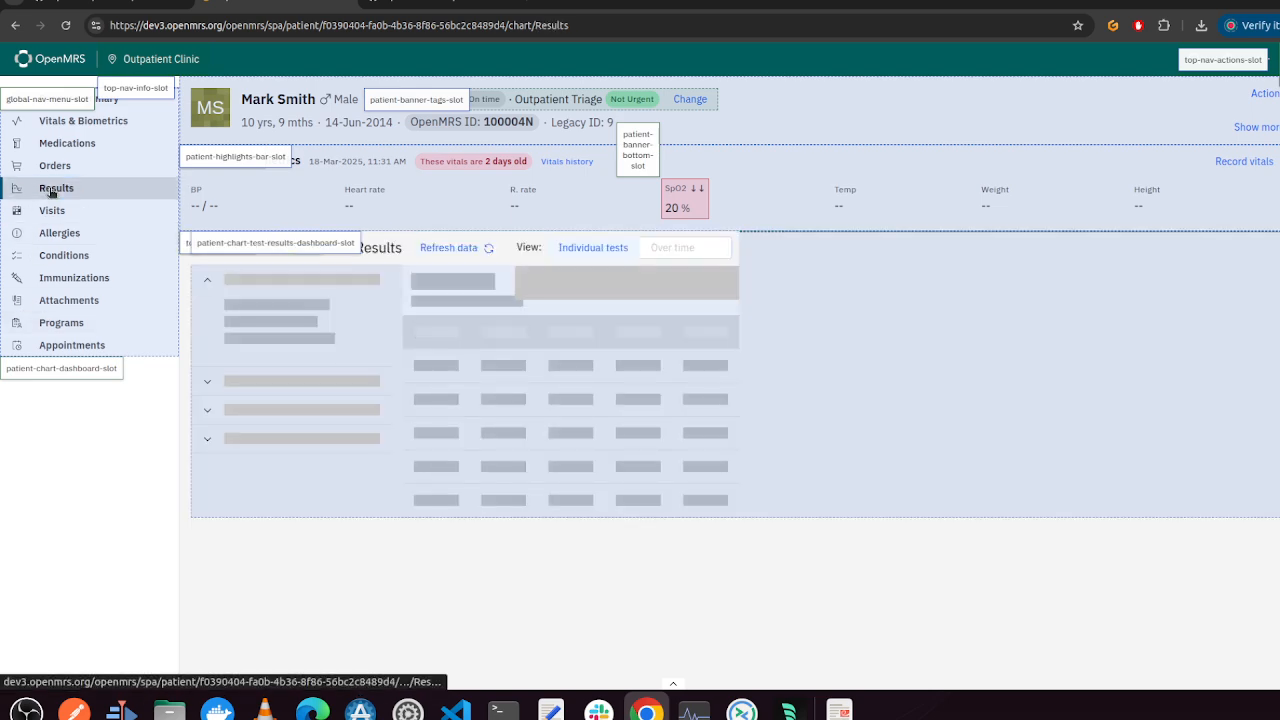
click(65, 165)
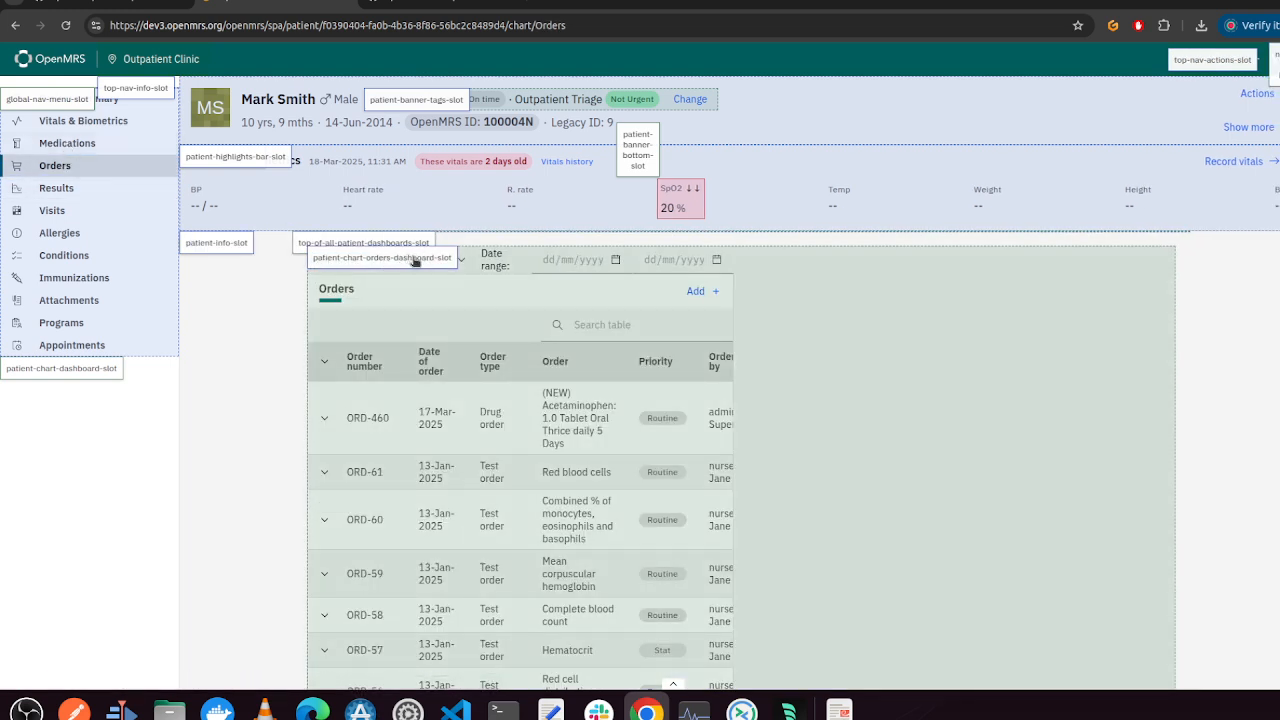
click(60, 233)
click(72, 277)
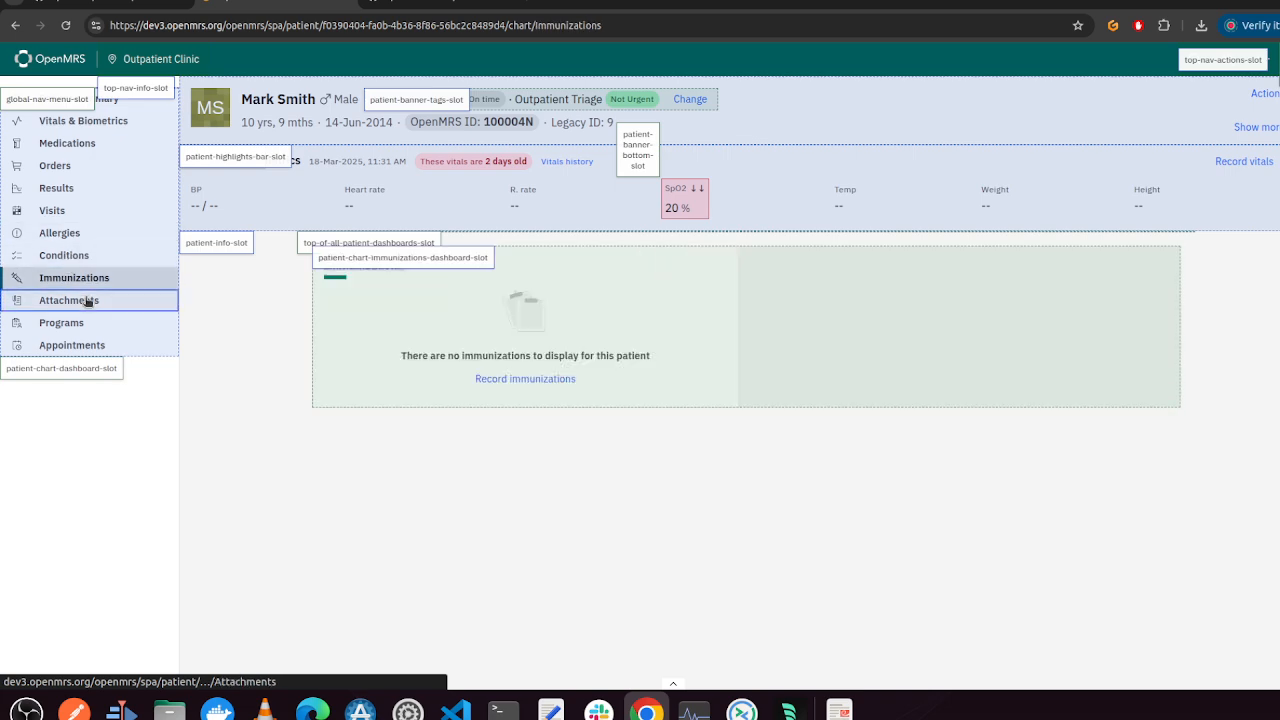
click(86, 300)
click(86, 322)
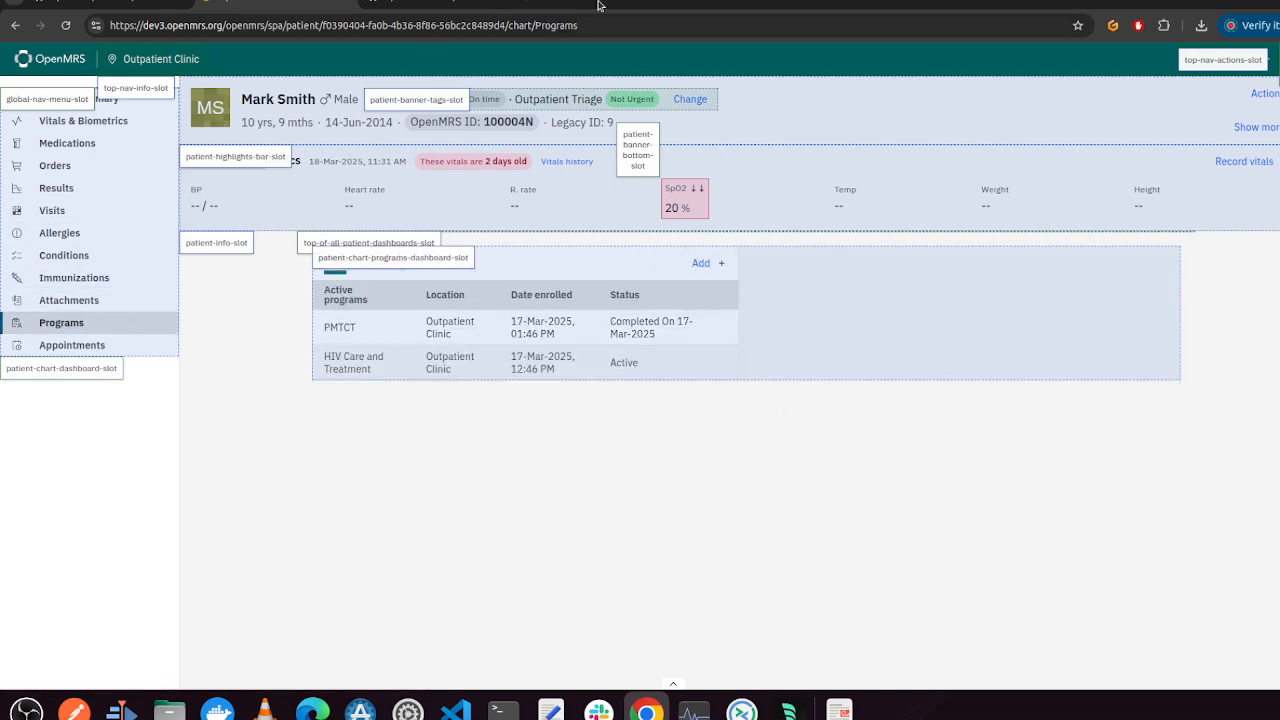
On GitHub, open the esm-patient-banner-app package and its translations folder
click(476, 6)
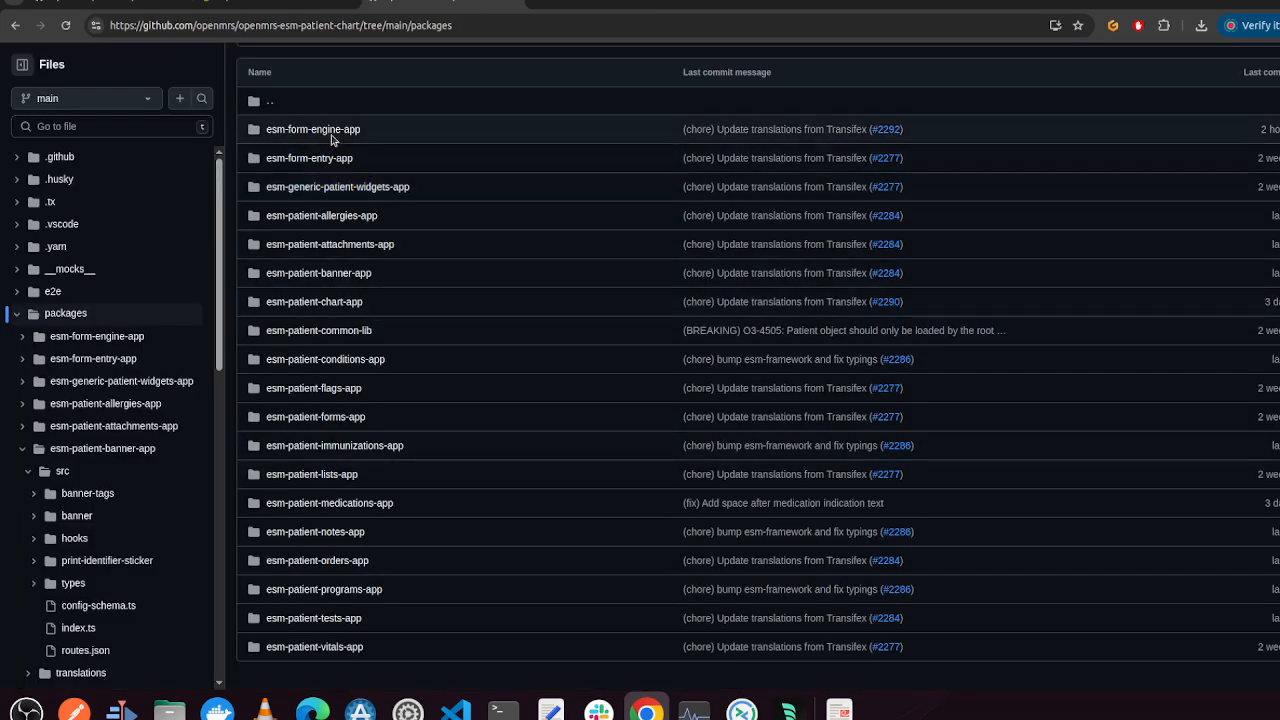
click(338, 285)
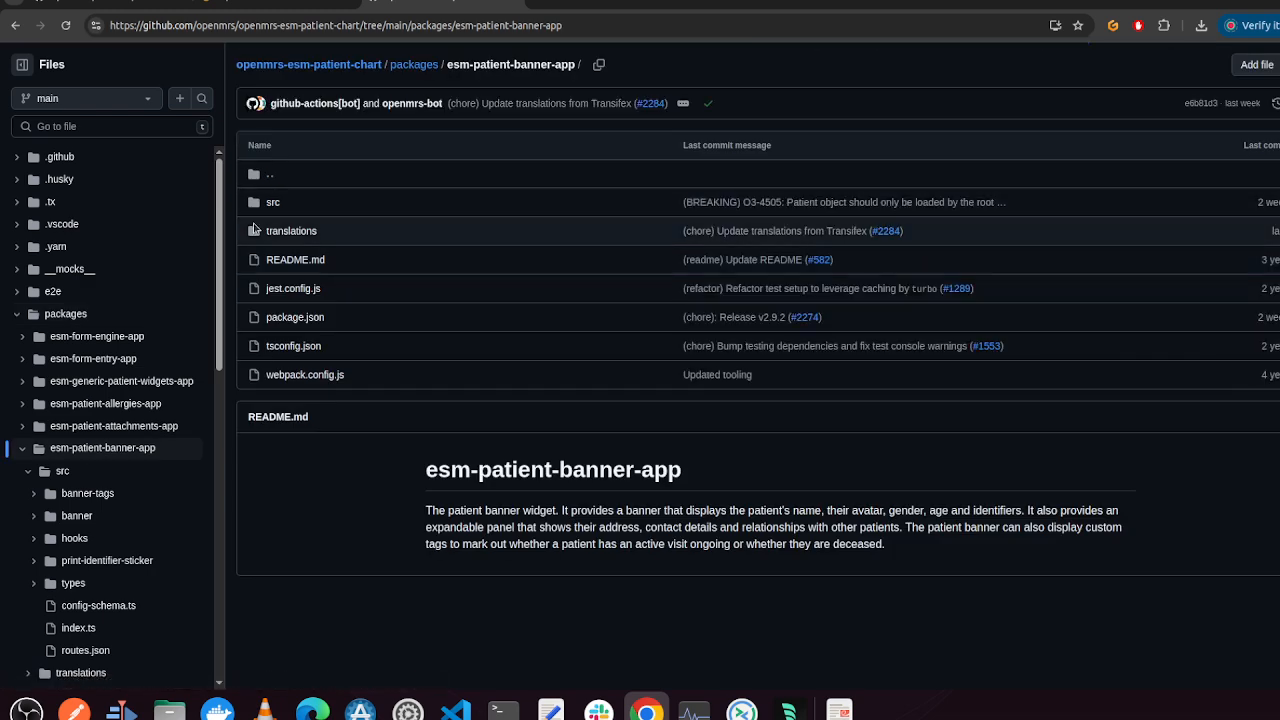
click(282, 232)
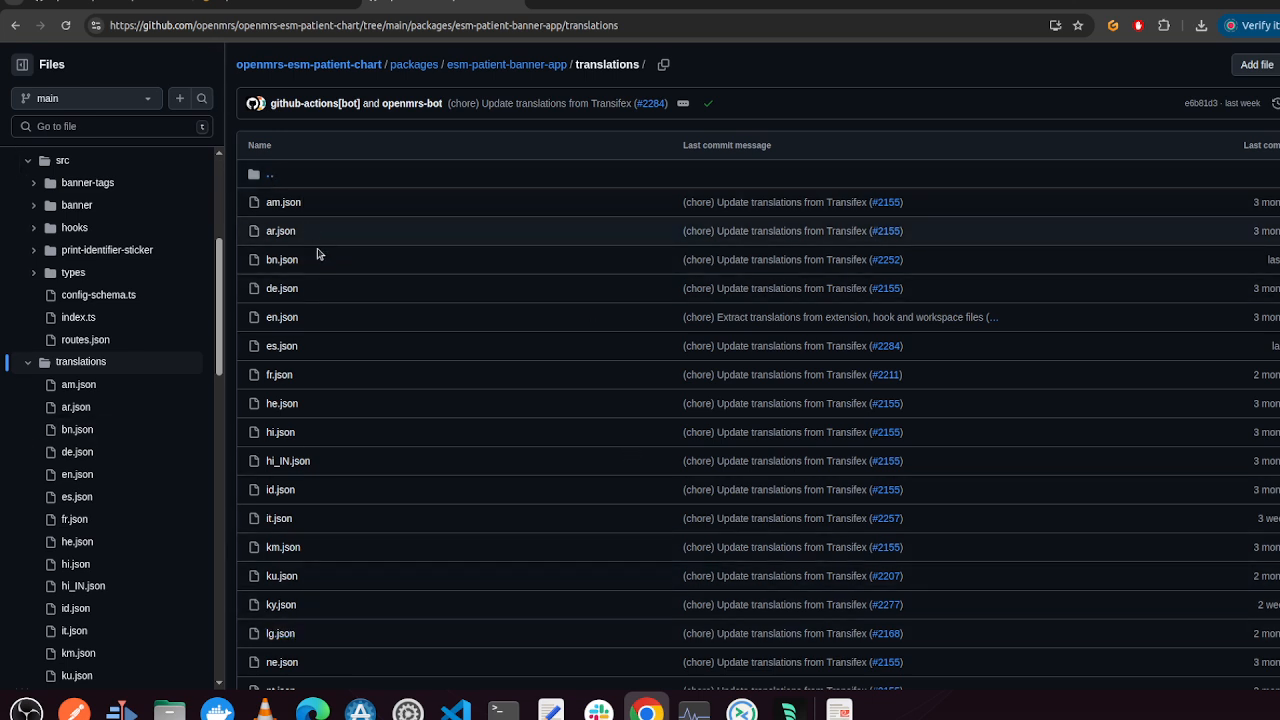
Reopen the implementer tools panel in OpenMRS and turn the UI editor off
click(273, 3)
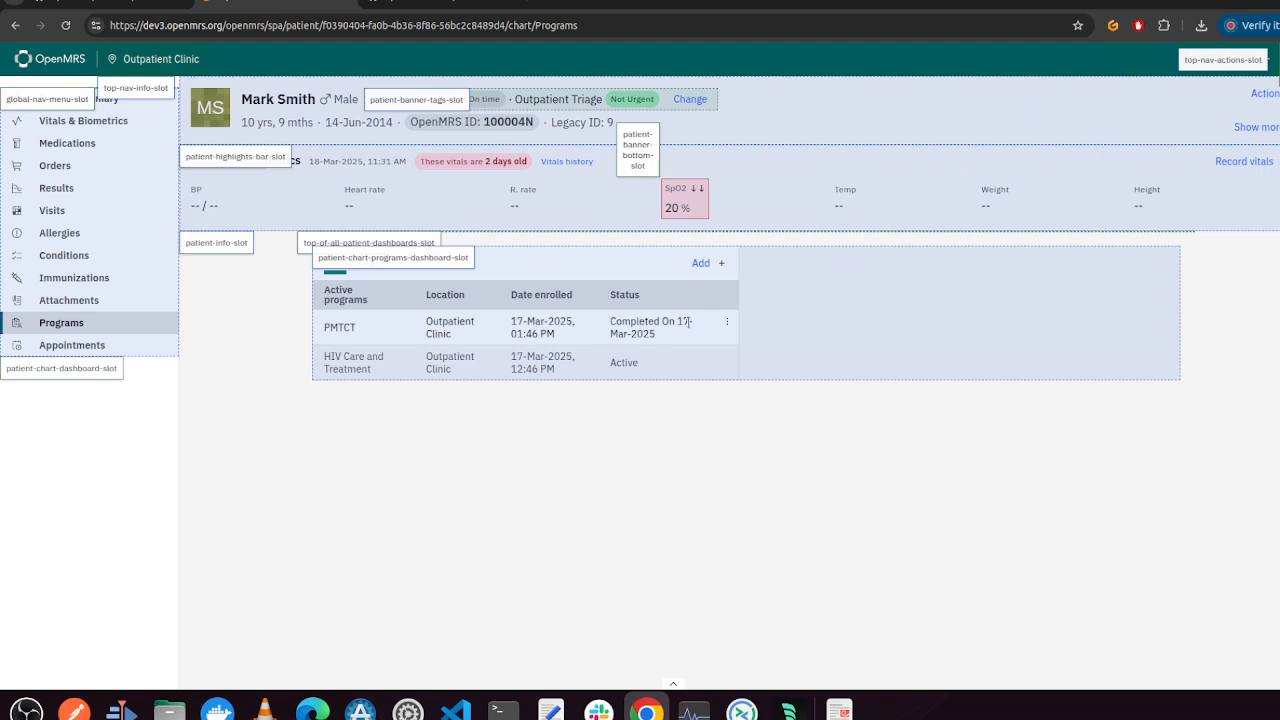
click(673, 683)
click(743, 433)
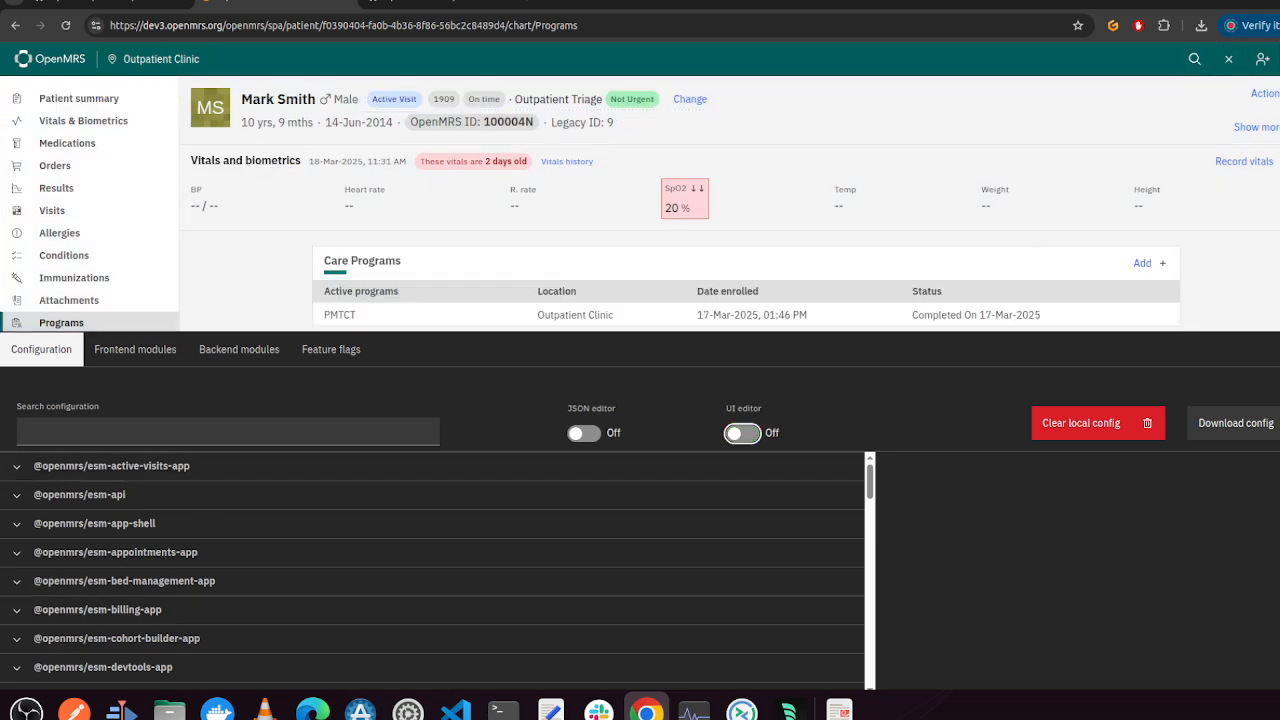
Open the user menu's Change language dialog and scroll through the available languages
click(1279, 59)
click(1279, 138)
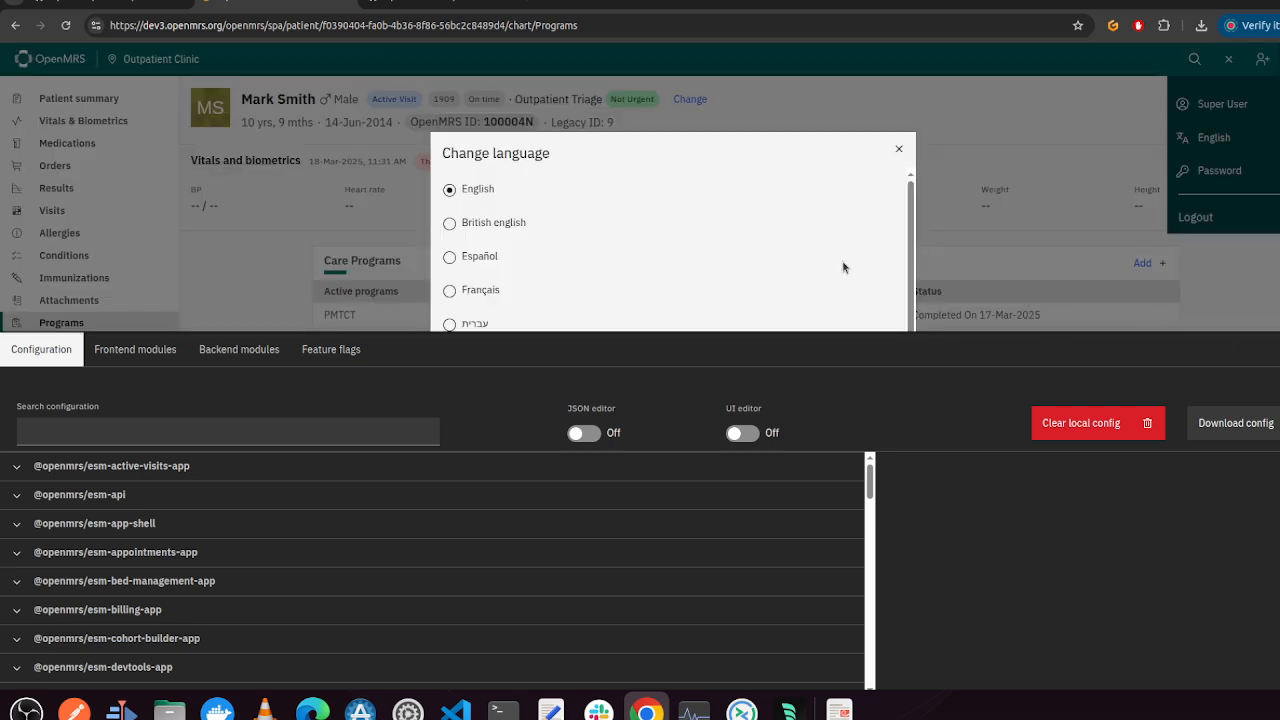
scroll(808, 250, down, 1)
scroll(808, 254, up, 1)
scroll(540, 247, down, 1)
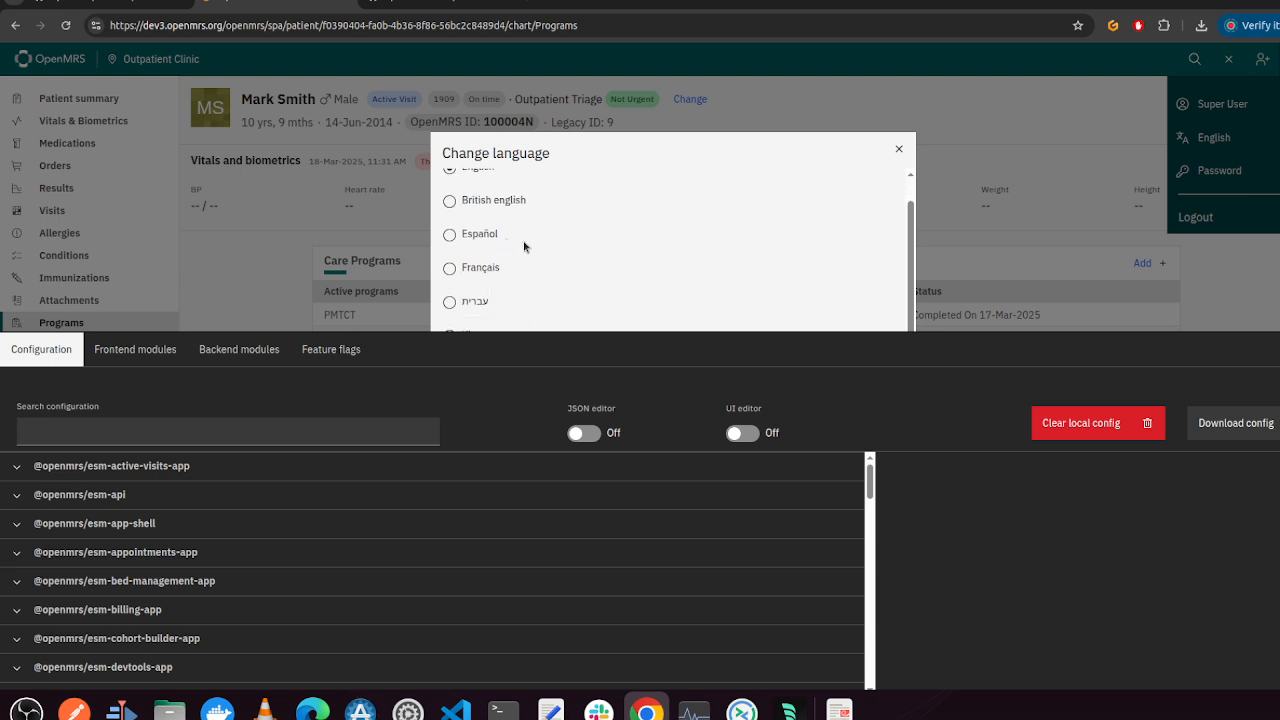
scroll(526, 250, up, 1)
Open the he.json translation file and highlight the activeVisit key and its value
click(427, 2)
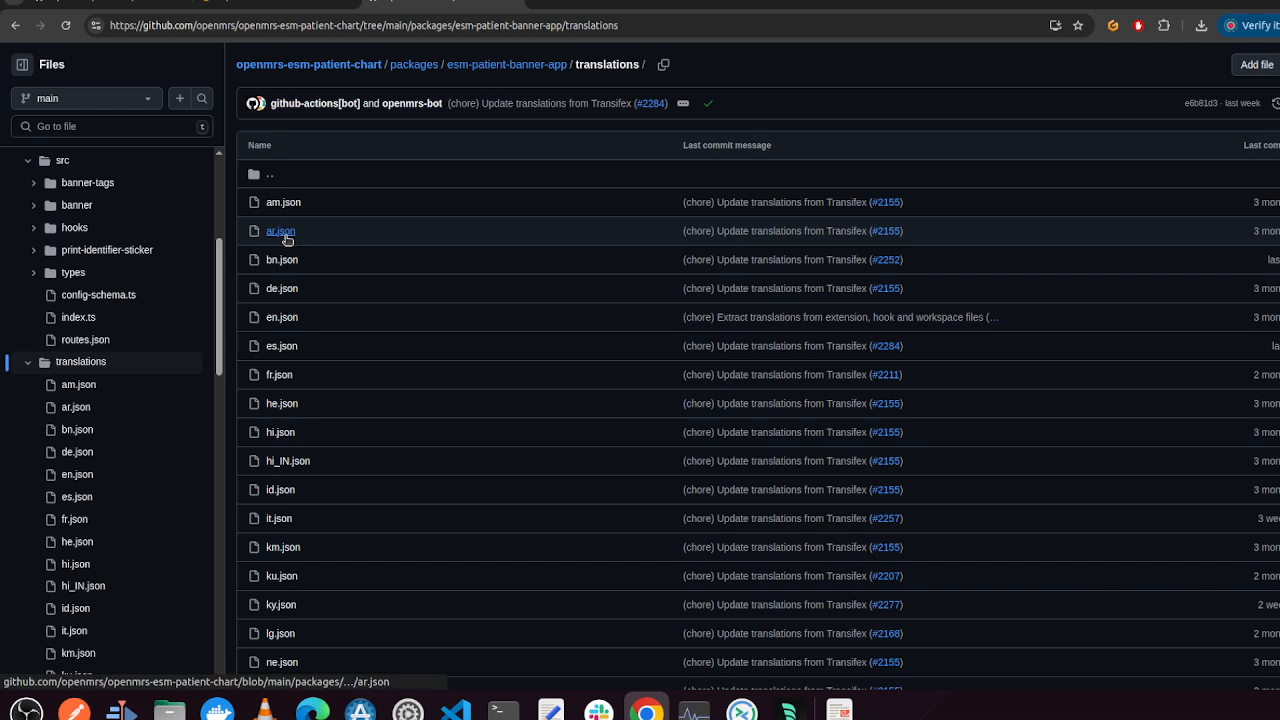
click(290, 404)
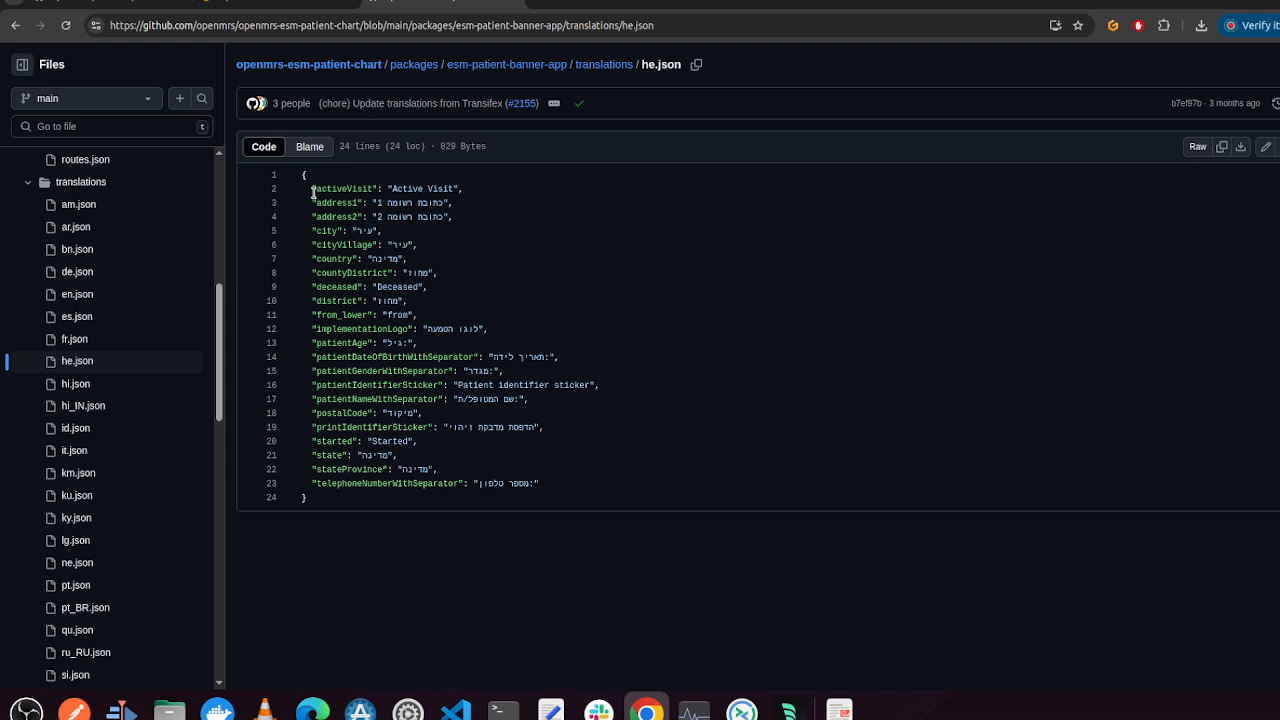
drag(313, 184, 373, 190)
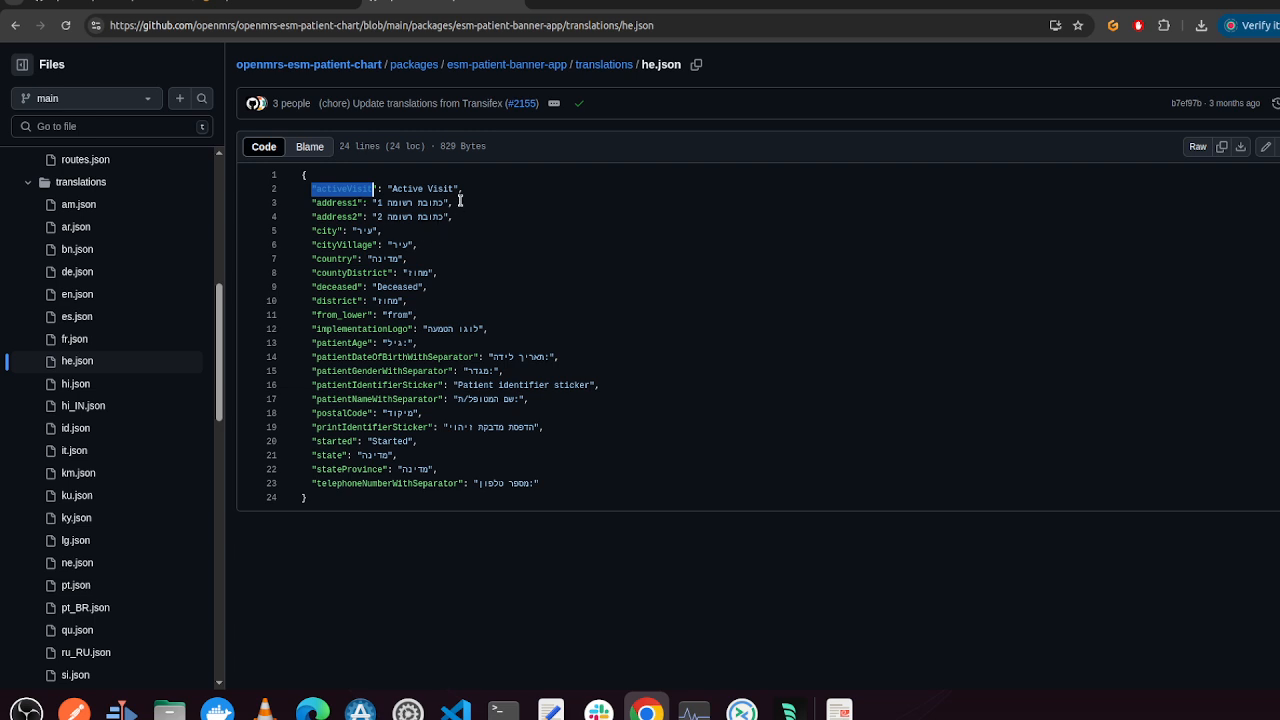
drag(474, 190, 384, 190)
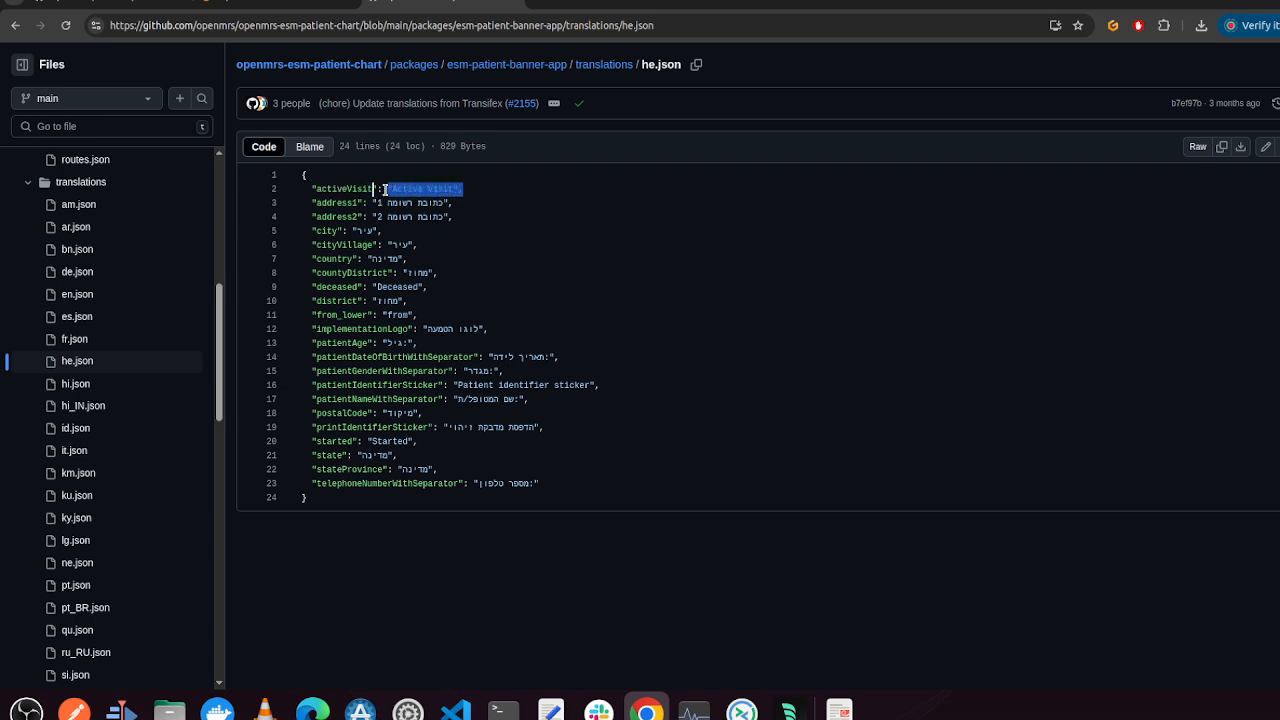
Return to OpenMRS and close the Change language dialog
click(280, 3)
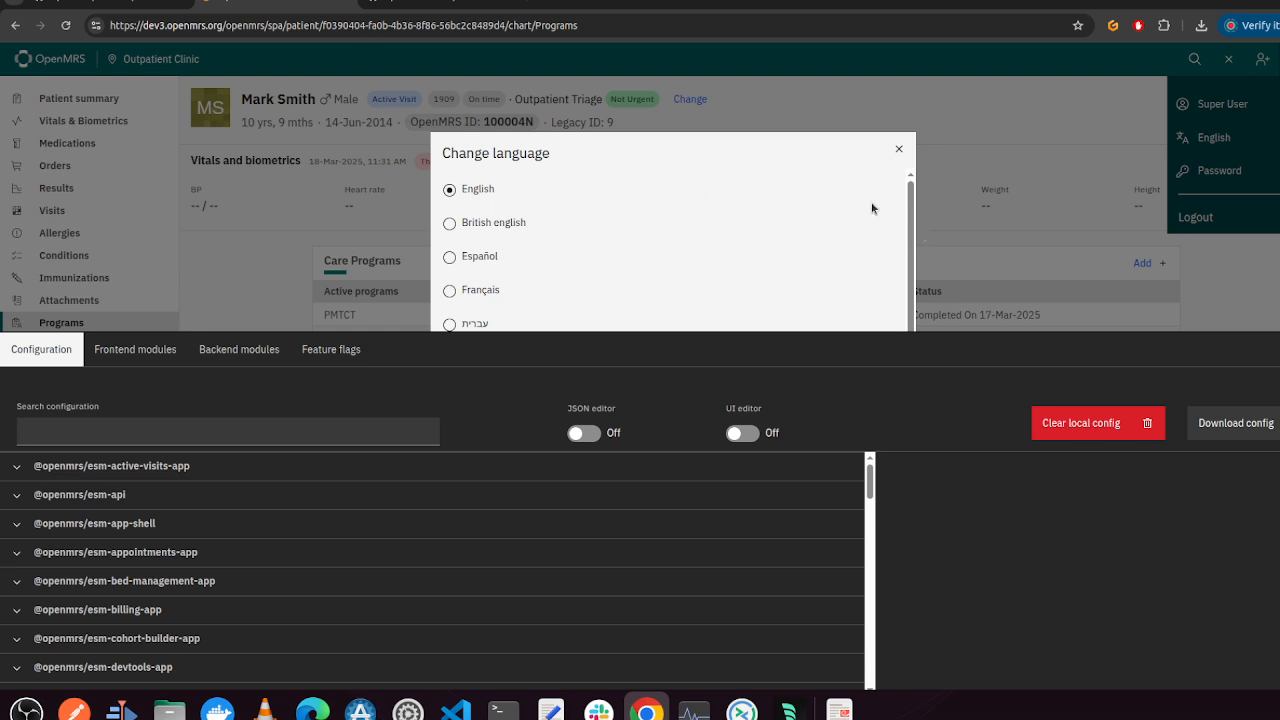
click(899, 150)
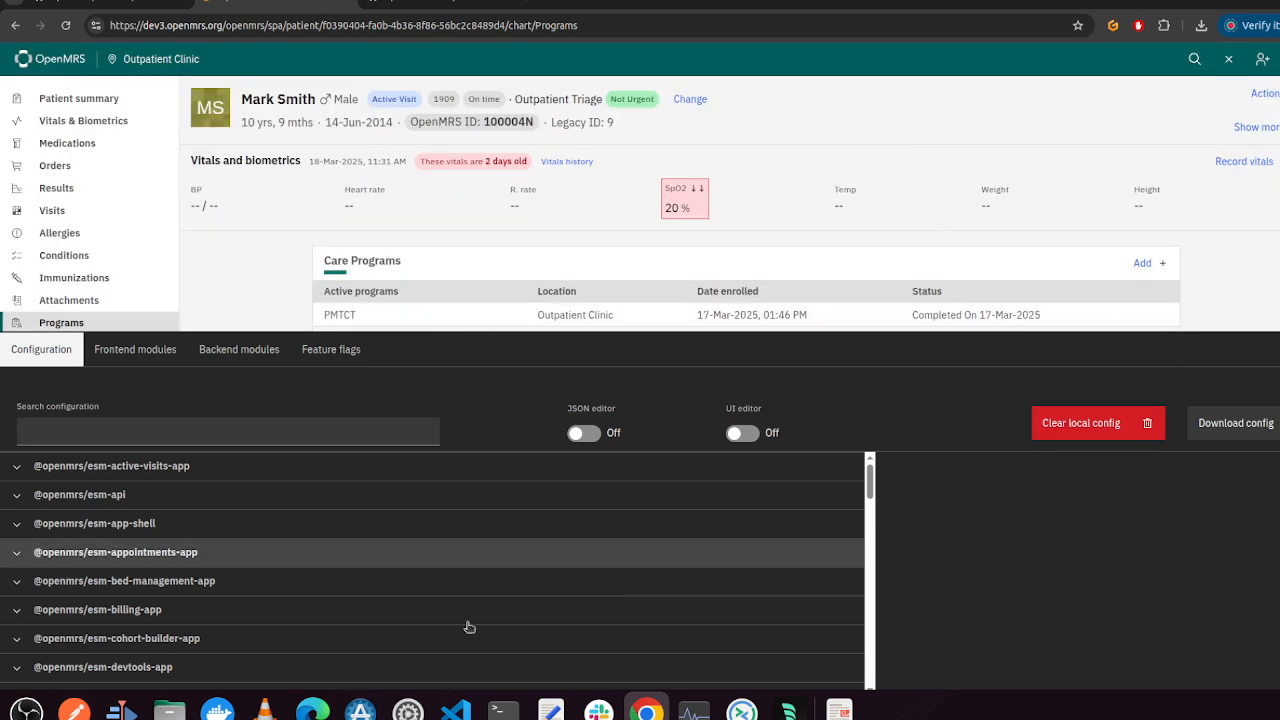
Filter the configuration by bann, expand esm-patient-banner-app and scroll down to its translation overrides
click(190, 434)
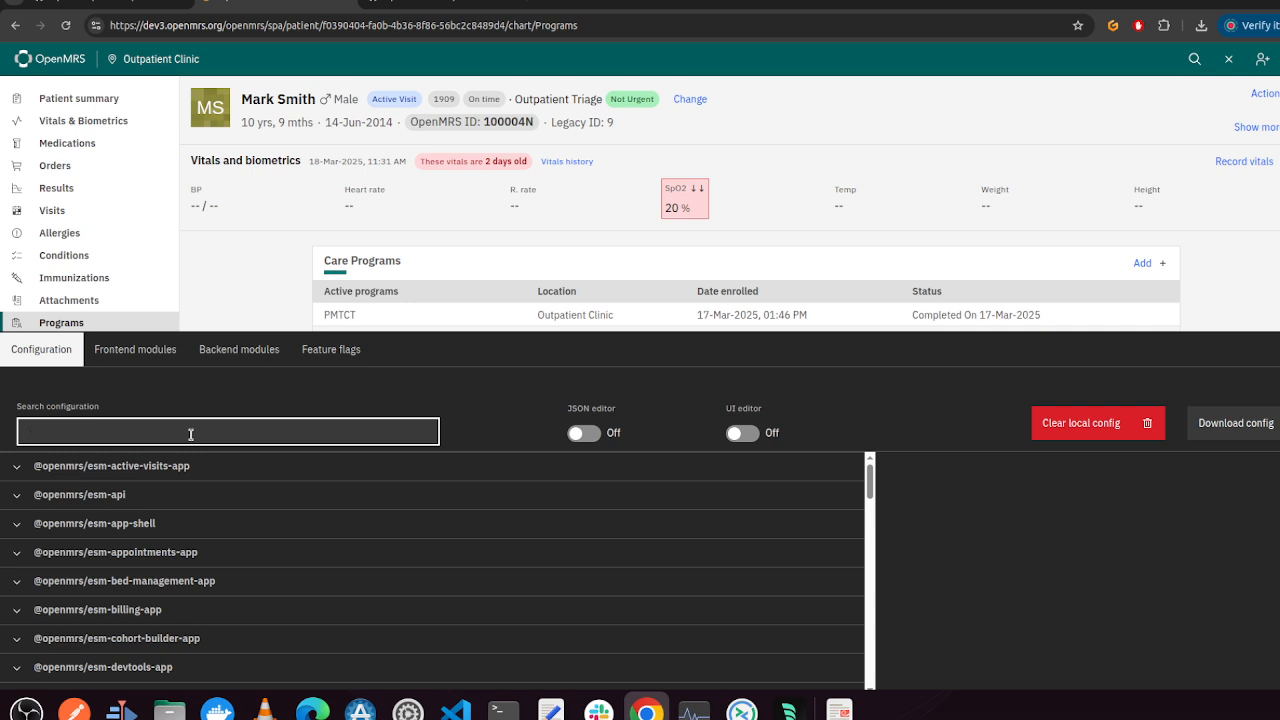
text(bann)
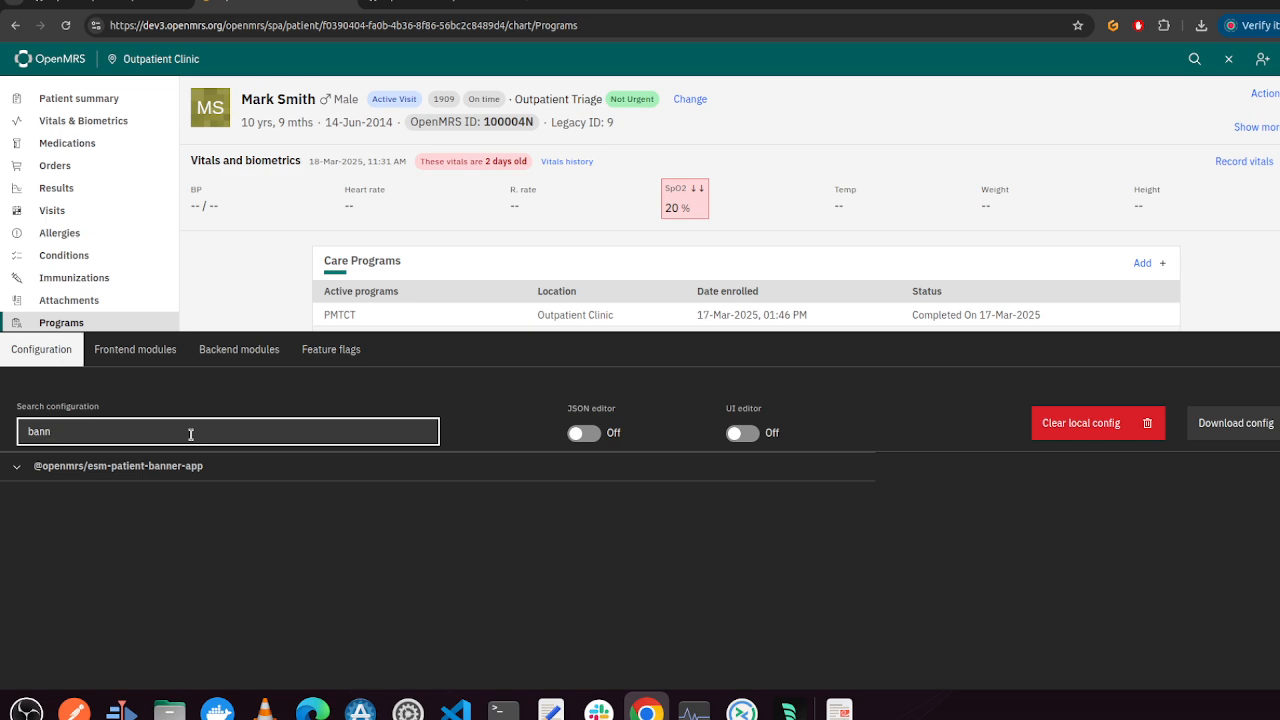
click(17, 467)
scroll(154, 574, down, 5)
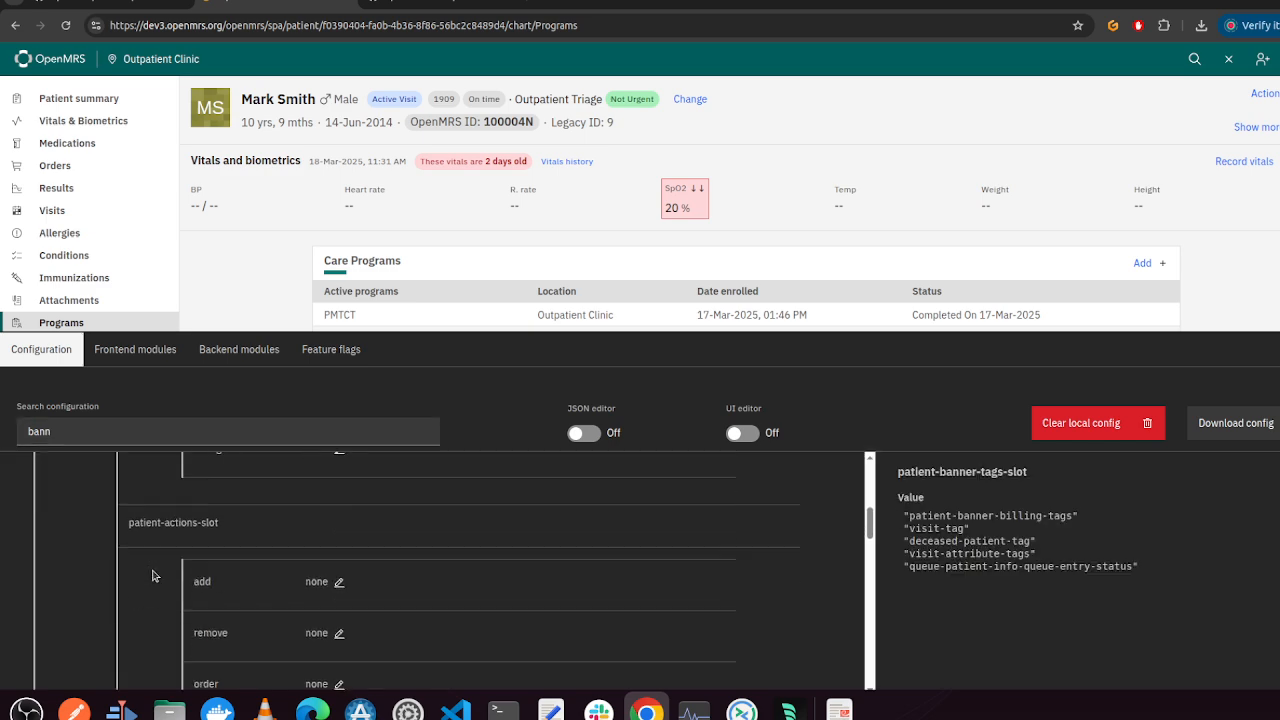
scroll(154, 574, down, 5)
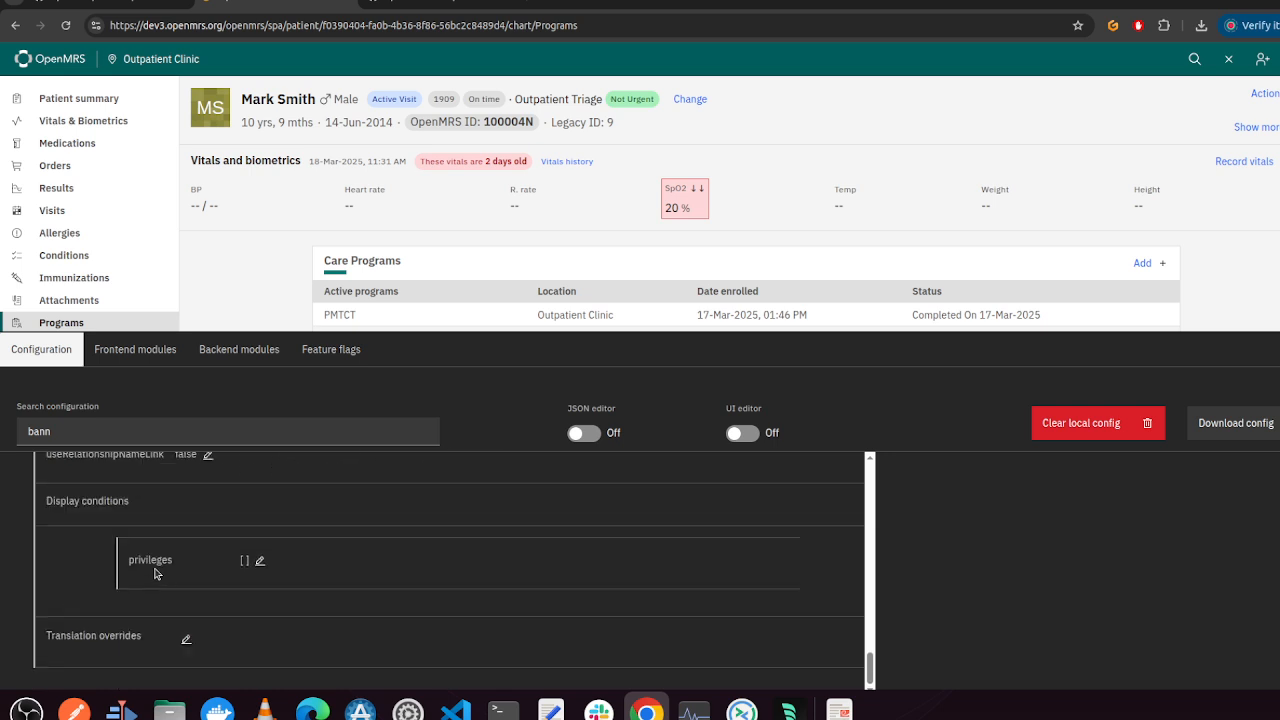
Open the Frontend modules list in the implementer tools
mouse_move(140, 640)
click(143, 357)
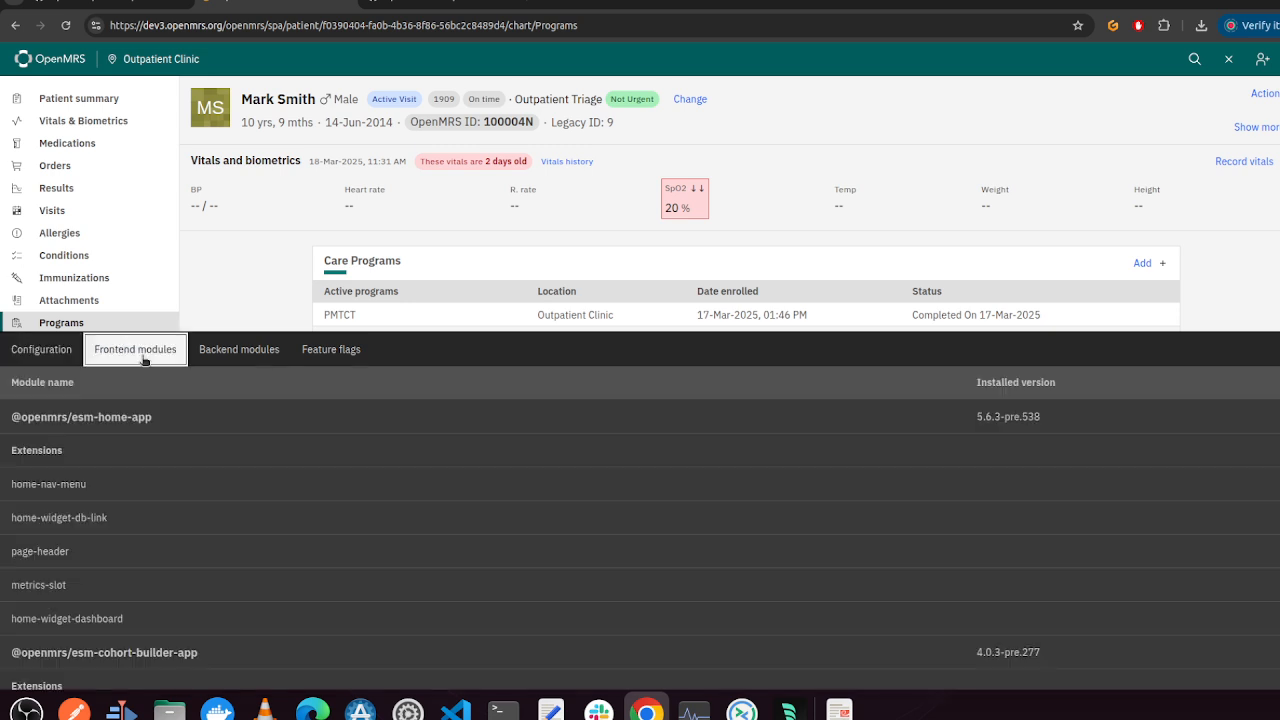
Switch to the browser tab showing the esm-patient-chart repository on GitHub
click(265, 362)
click(331, 358)
click(429, 5)
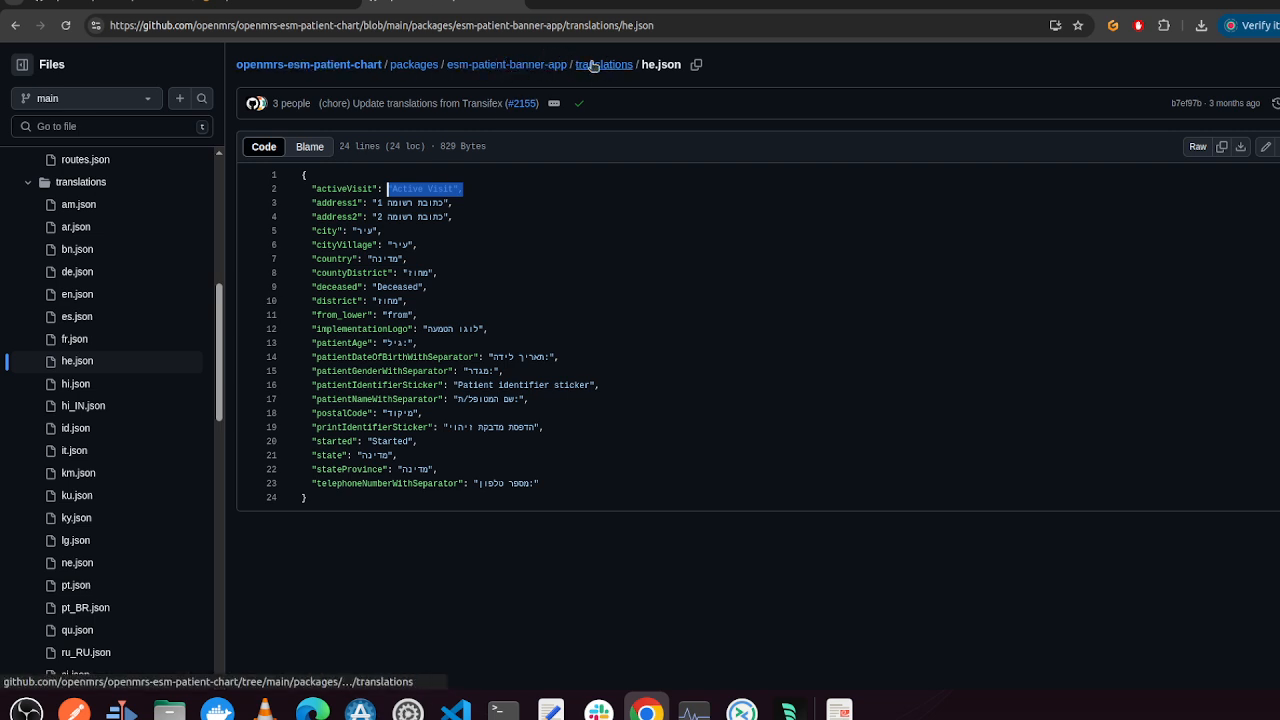
Browse the esm-patient-banner-app package folder, opening tsconfig.json and the src folder and returning to the package each time
click(548, 66)
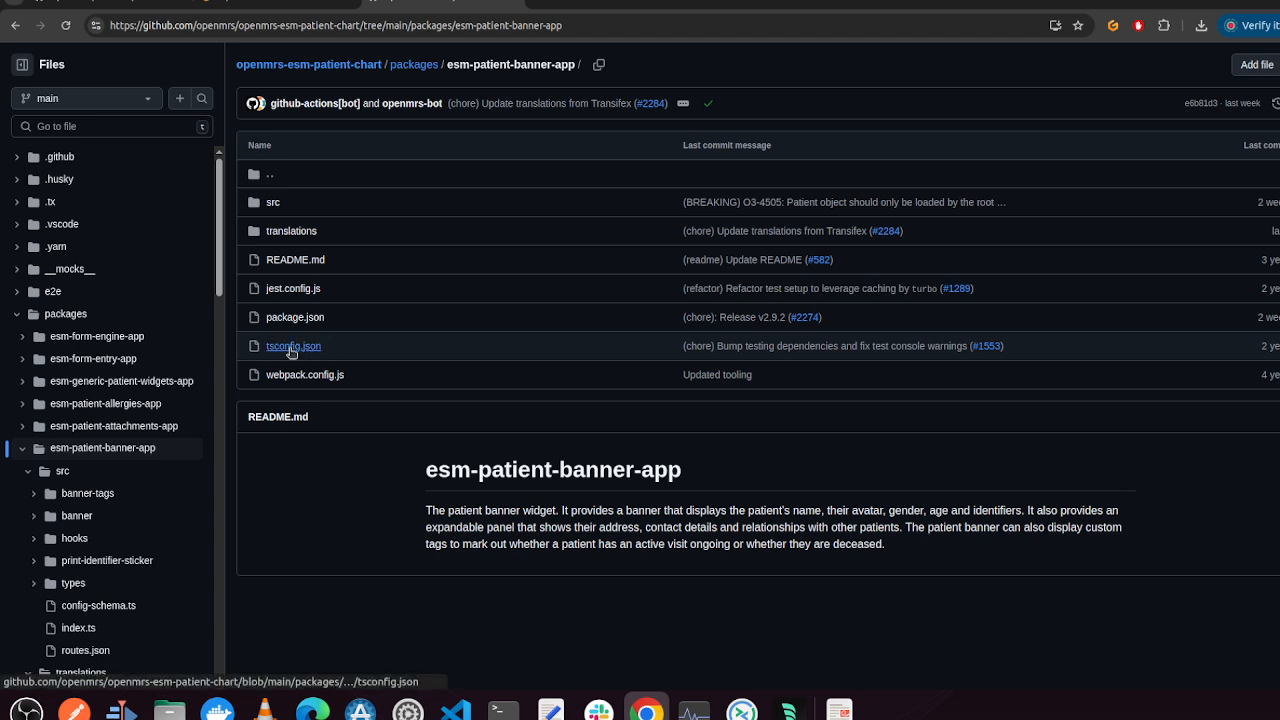
click(292, 350)
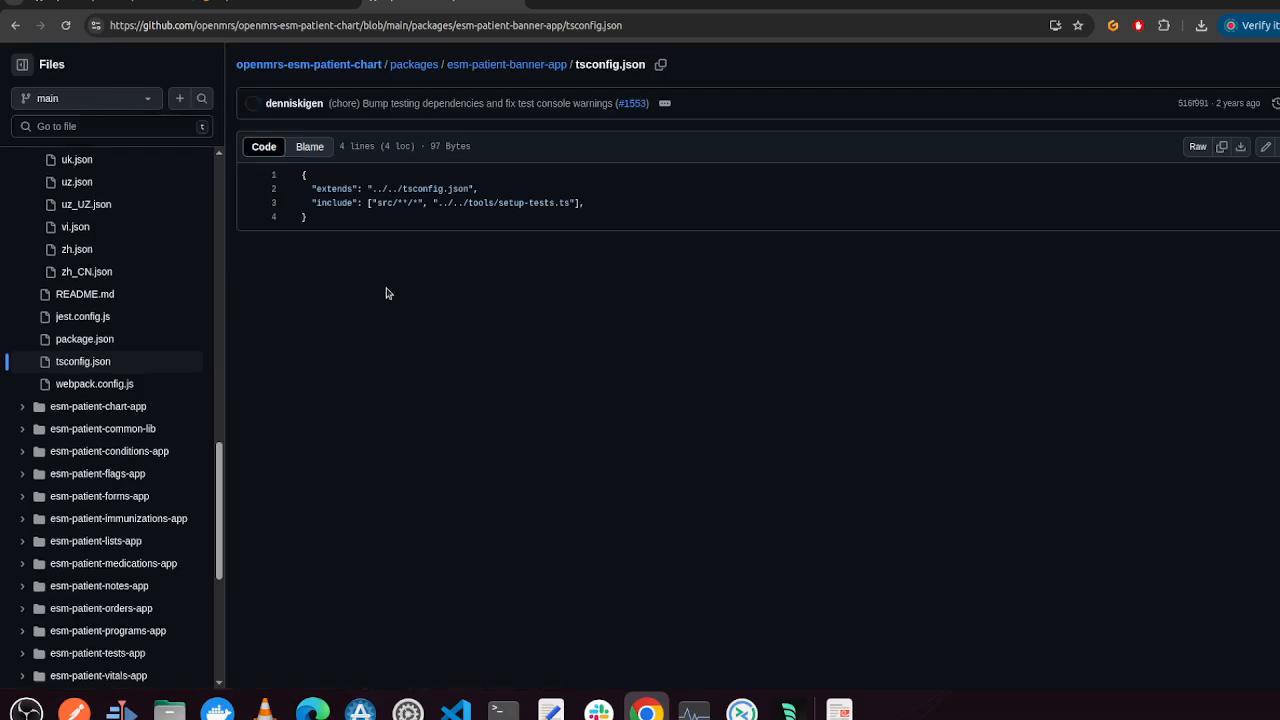
click(510, 67)
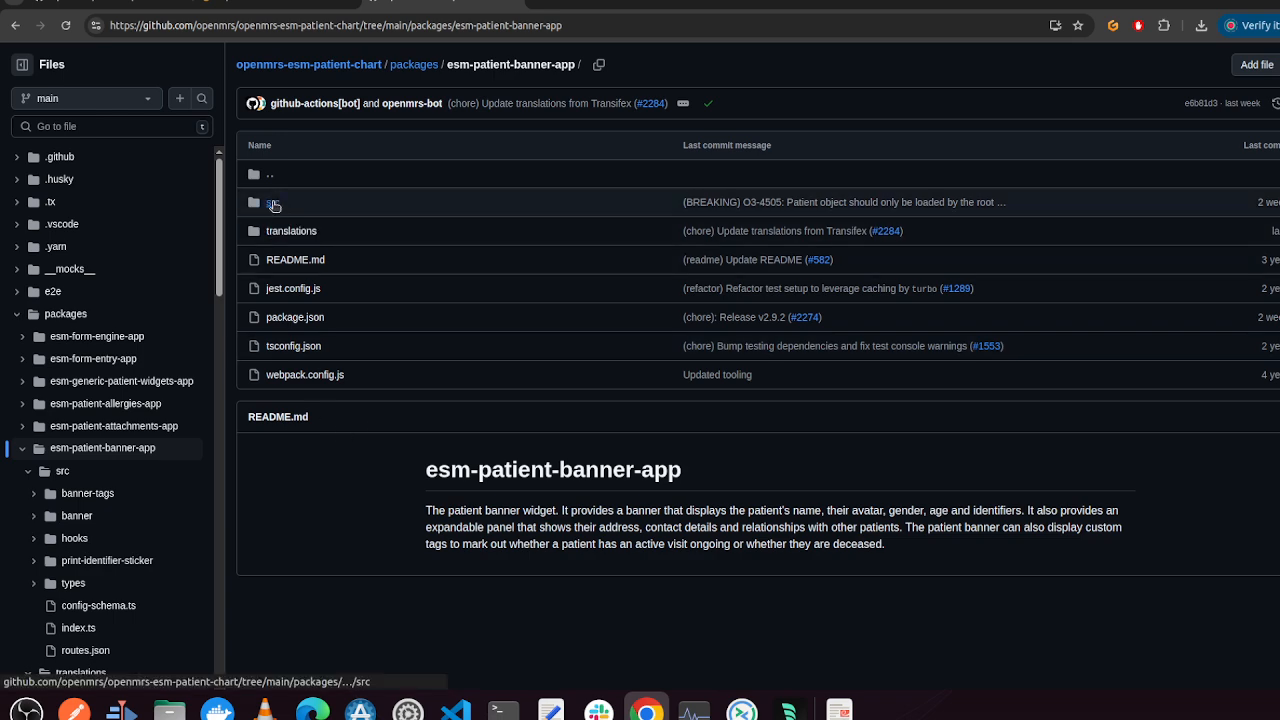
click(274, 204)
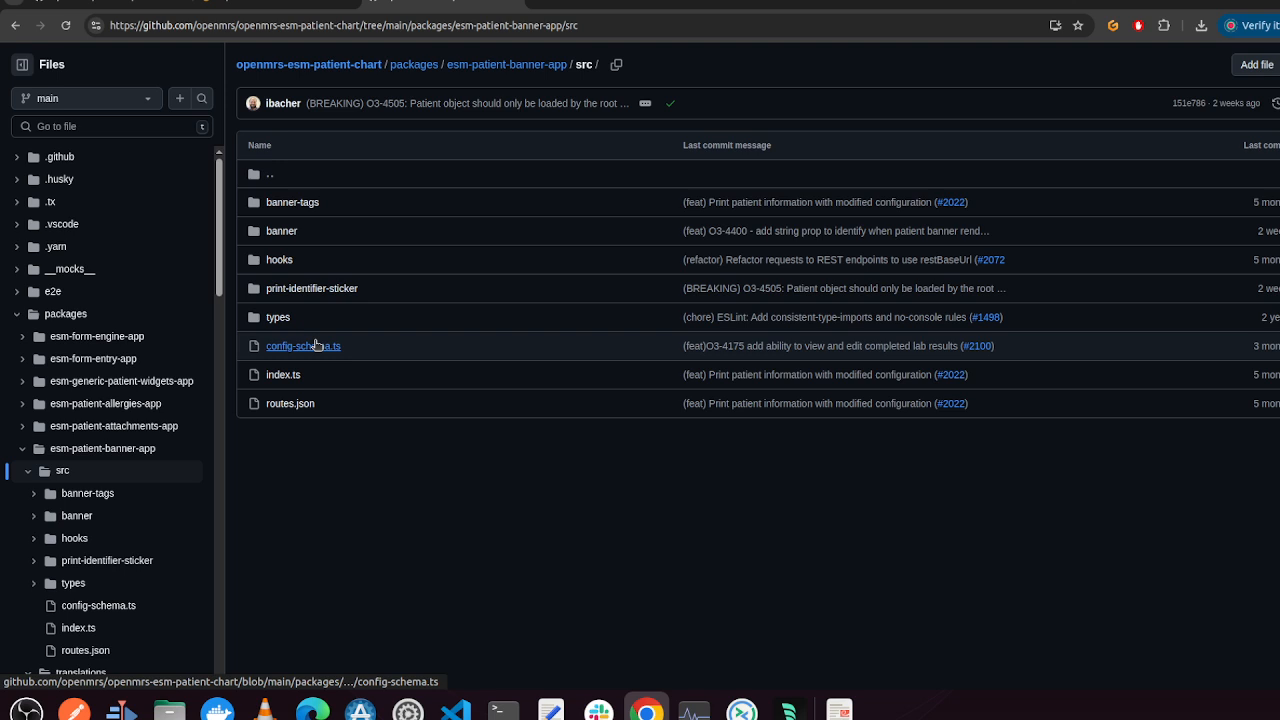
click(545, 64)
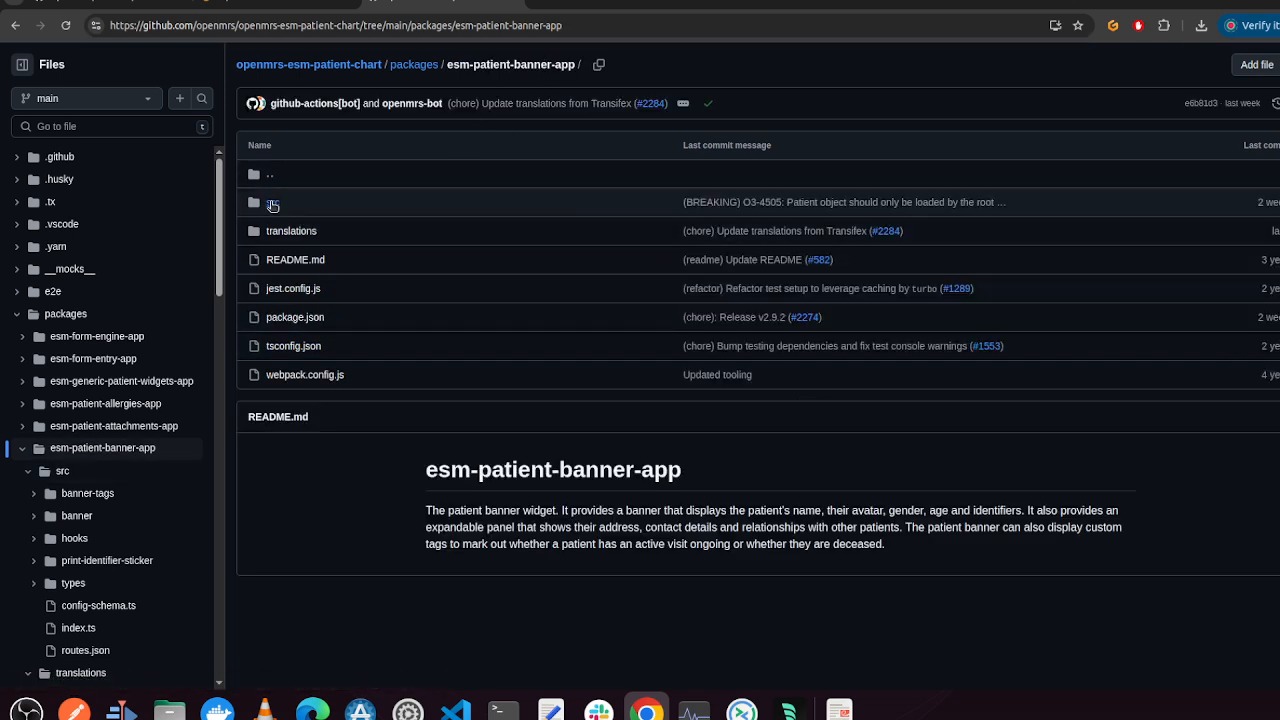